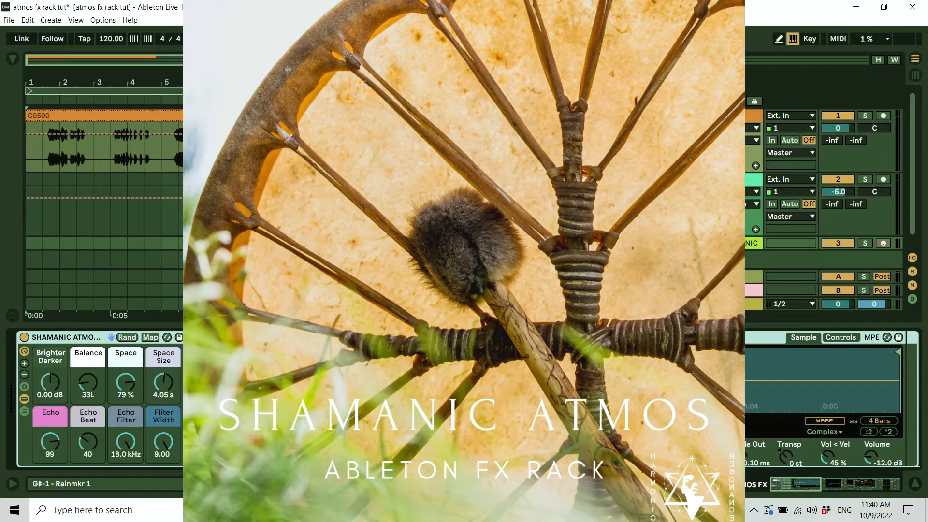
Audition the Rainmkr 1 pad and scroll up through the higher Drum Rack pad banks.
{"action": "left_click", "coordinate": [228, 458]}
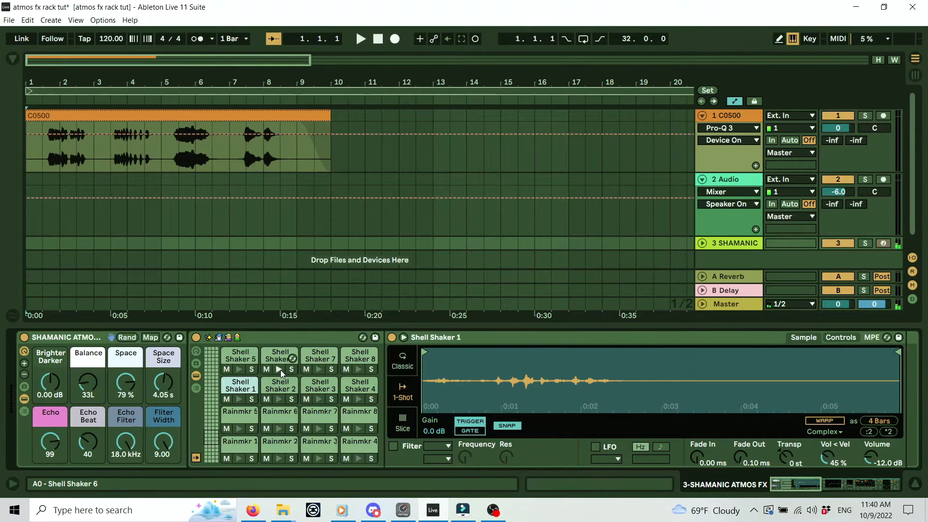
{"action": "left_click_drag", "start_coordinate": [211, 444], "coordinate": [212, 426]}
{"action": "scroll", "coordinate": [237, 400], "scroll_direction": "up", "scroll_amount": 4}
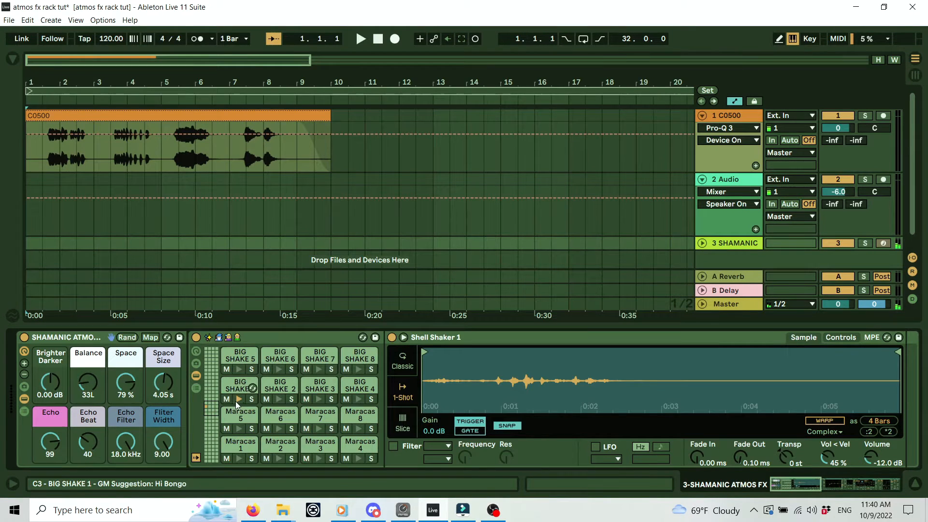
{"action": "scroll", "coordinate": [236, 401], "scroll_direction": "up", "scroll_amount": 5}
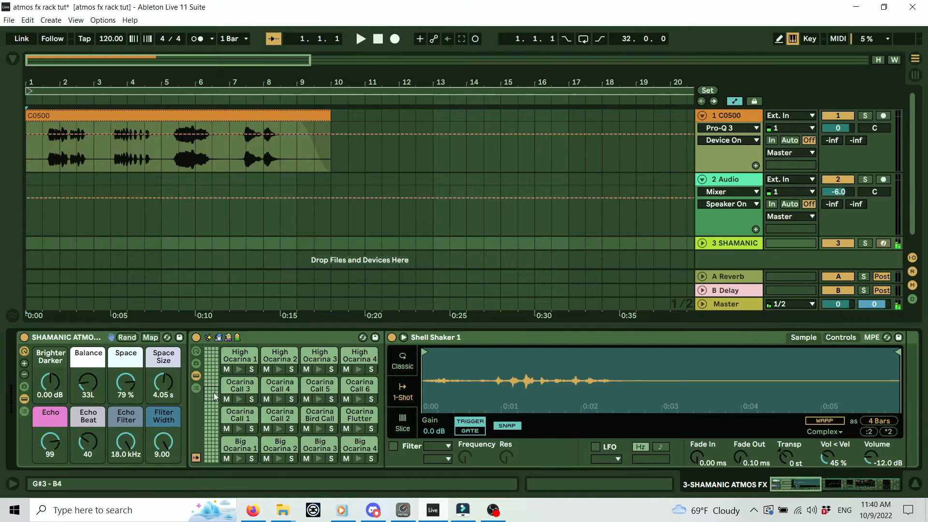
{"action": "scroll", "coordinate": [215, 395], "scroll_direction": "up", "scroll_amount": 4}
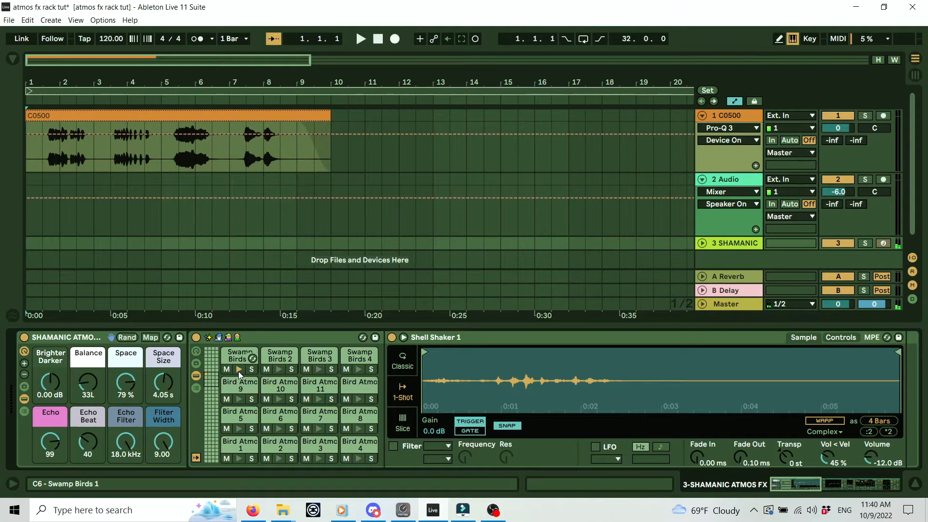
Return to the Ocarina bank, show the Fujara and Jungle FX pads, then hide the device panel.
{"action": "left_click_drag", "start_coordinate": [209, 384], "coordinate": [210, 456]}
{"action": "left_click", "coordinate": [286, 335]}
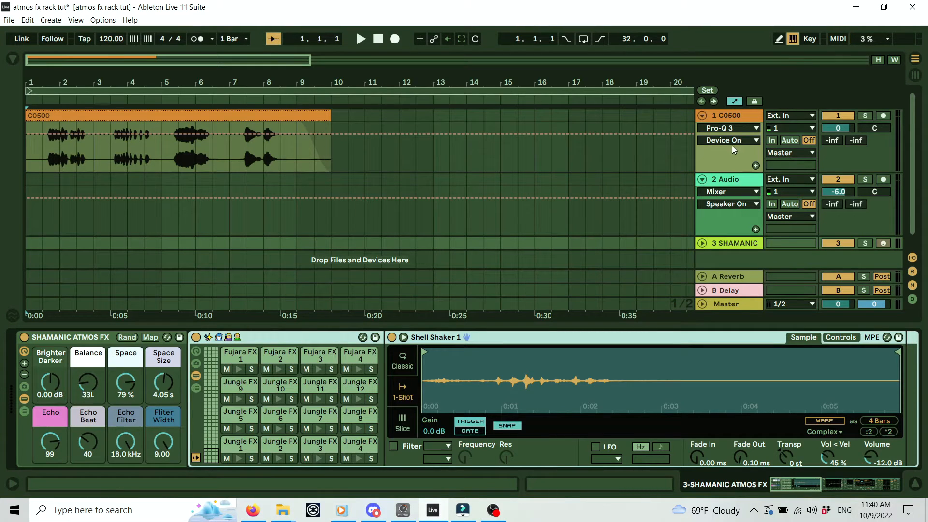
{"action": "left_click", "coordinate": [915, 484]}
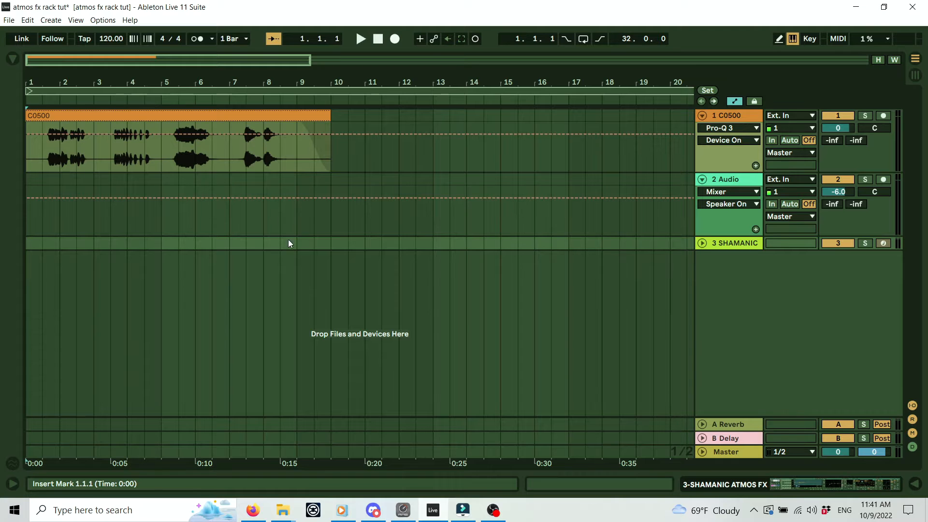
From the Costa Rica Studio vids folder, drag the Flute Fx & Loops MP4 into Live's arrangement.
{"action": "mouse_move", "coordinate": [283, 510]}
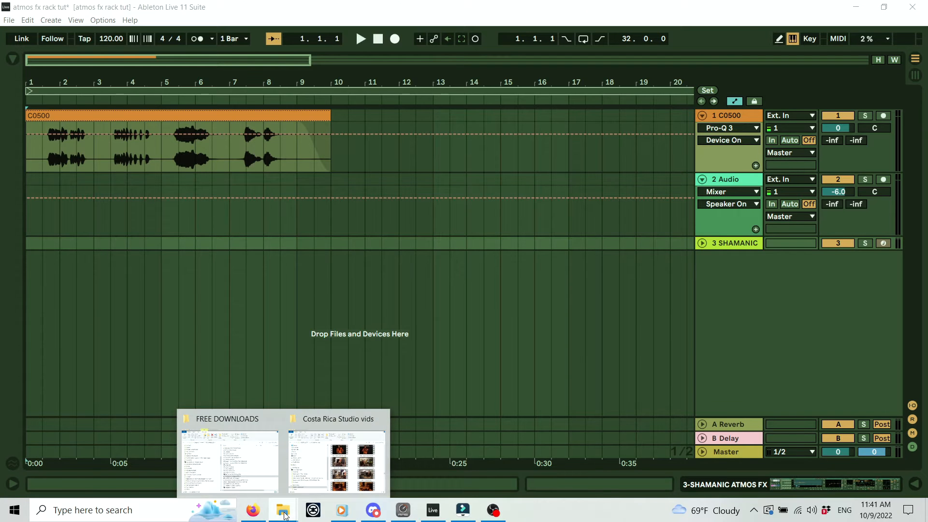
{"action": "left_click", "coordinate": [358, 476]}
{"action": "left_click_drag", "start_coordinate": [454, 80], "coordinate": [681, 32]}
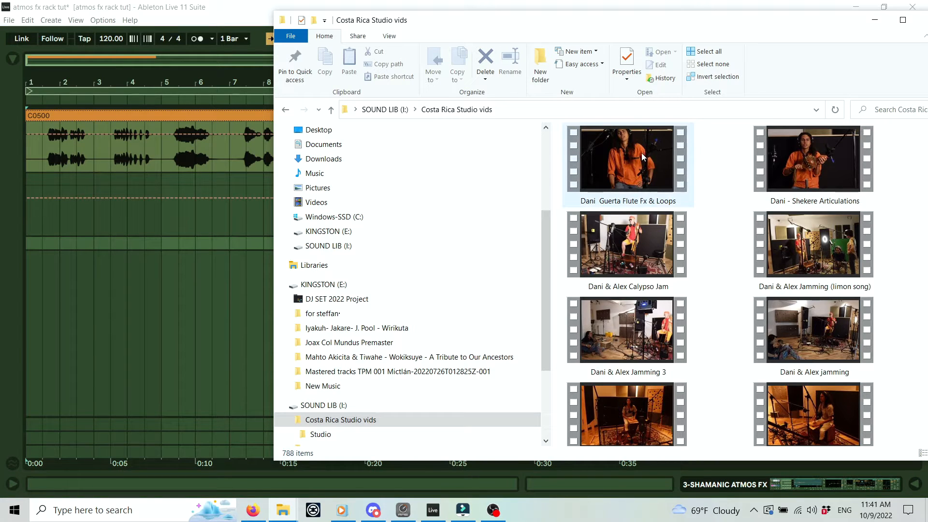
{"action": "mouse_move", "coordinate": [642, 152]}
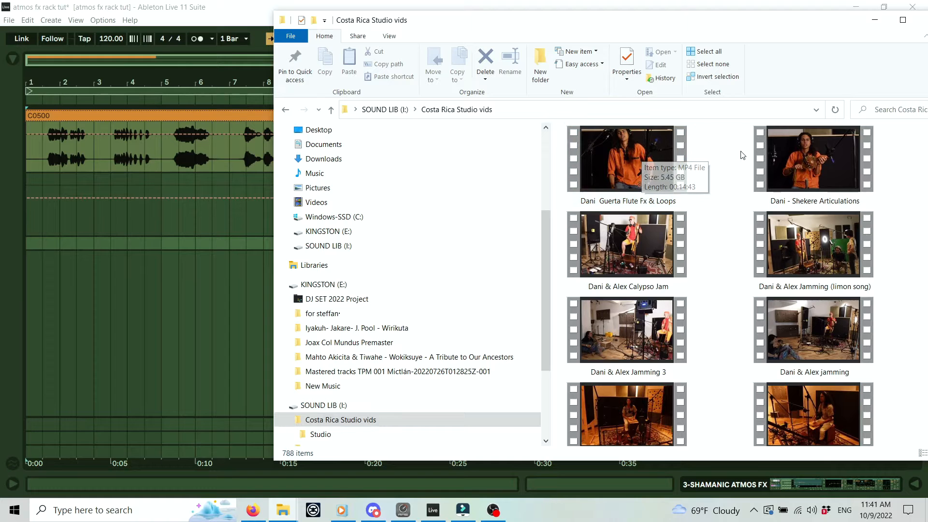
{"action": "left_click_drag", "start_coordinate": [645, 153], "coordinate": [27, 242]}
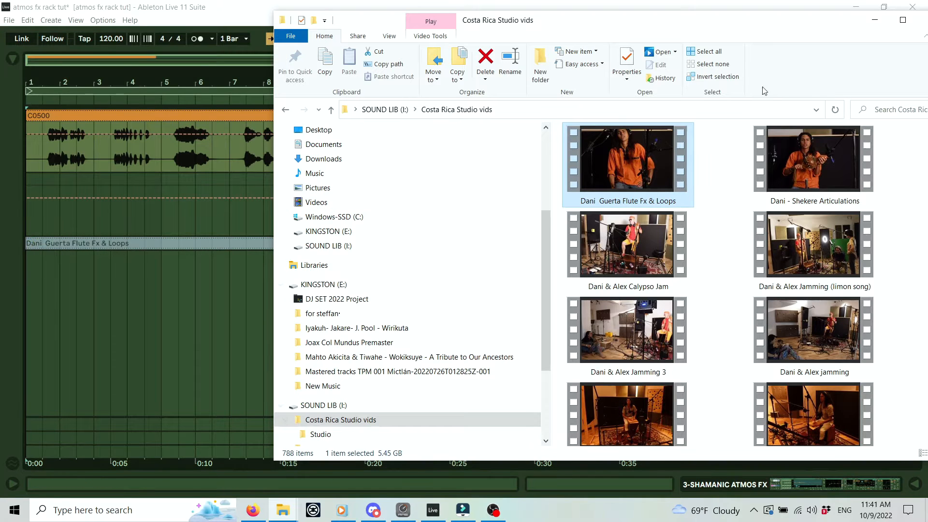
Cancel the audio-to-MIDI conversion, drop the flute MP4 on track 2, and zoom out fully.
{"action": "left_click", "coordinate": [874, 20]}
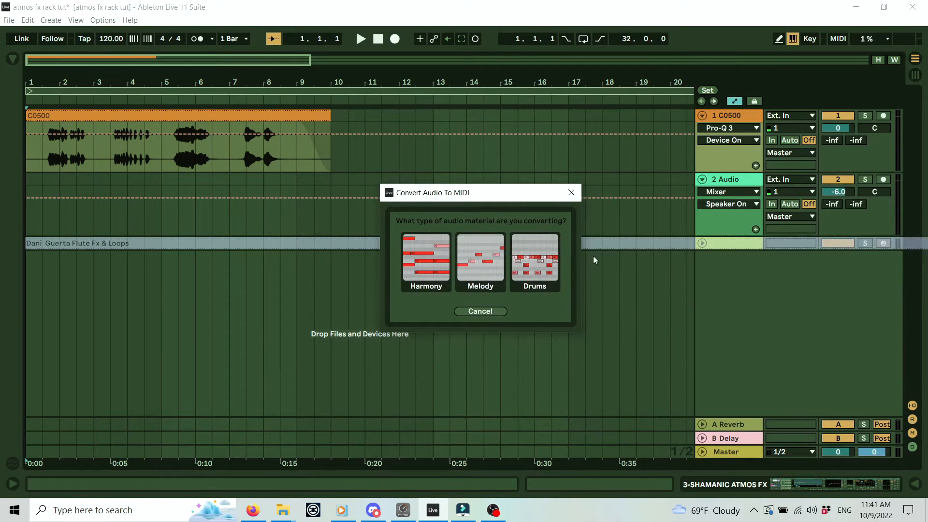
{"action": "left_click", "coordinate": [572, 193]}
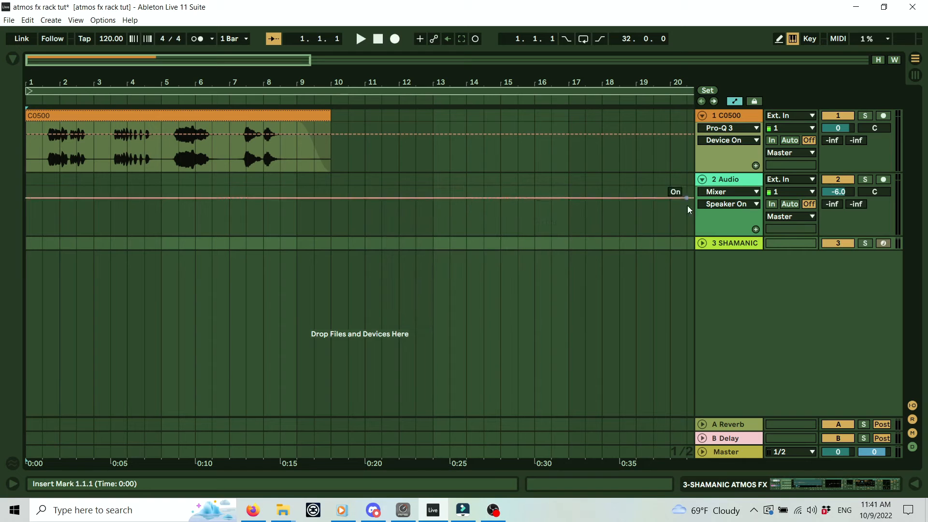
{"action": "mouse_move", "coordinate": [283, 510]}
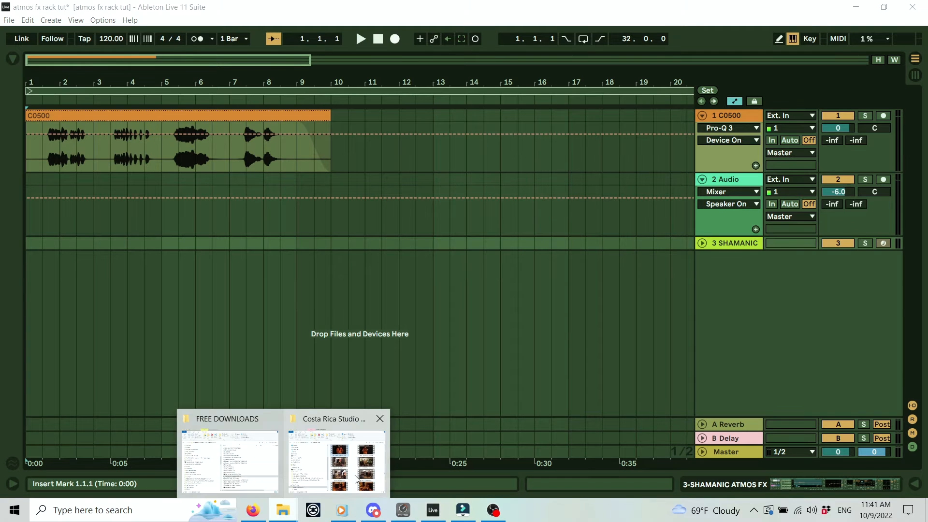
{"action": "left_click", "coordinate": [337, 459]}
{"action": "left_click_drag", "start_coordinate": [602, 25], "coordinate": [28, 185]}
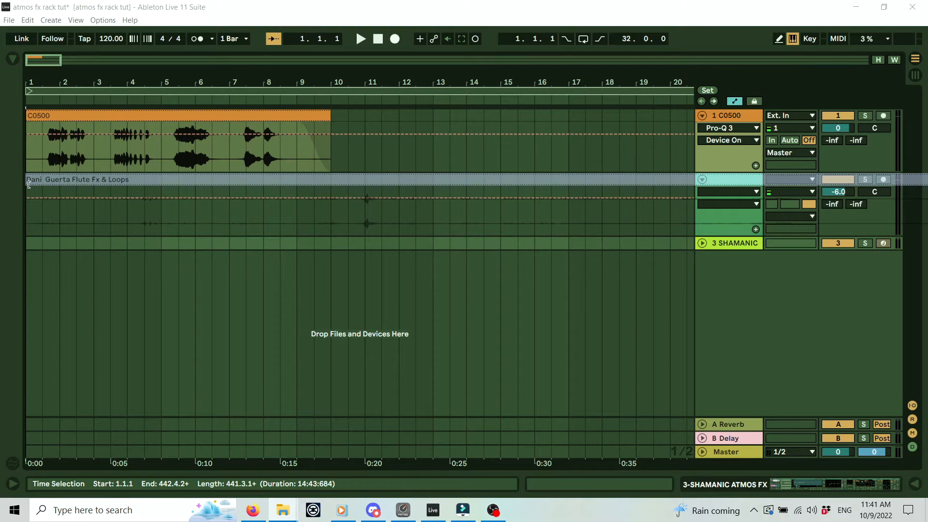
{"action": "left_click_drag", "start_coordinate": [517, 79], "coordinate": [517, 17]}
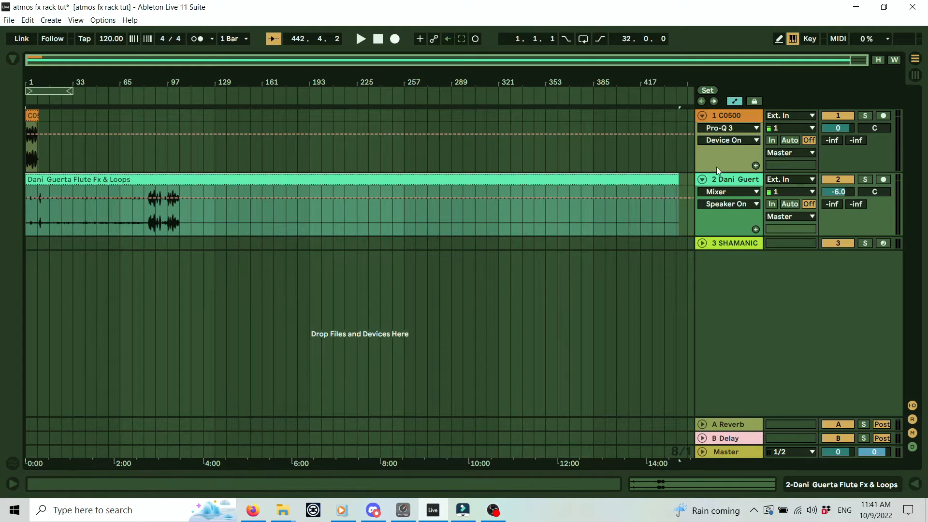
Open the Video Window and play the flute video from the start, with the C0500 track switched off.
{"action": "left_click", "coordinate": [76, 20]}
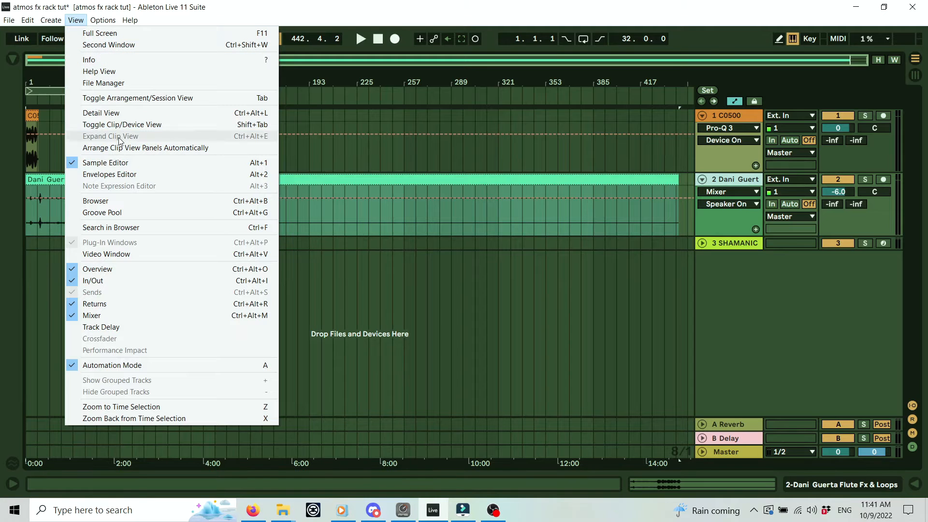
{"action": "left_click", "coordinate": [121, 253]}
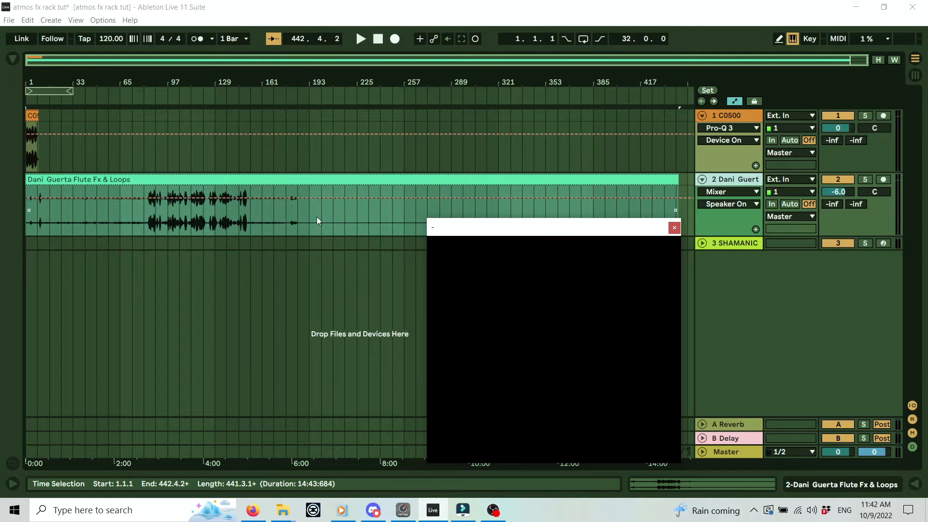
{"action": "left_click_drag", "start_coordinate": [538, 236], "coordinate": [521, 218]}
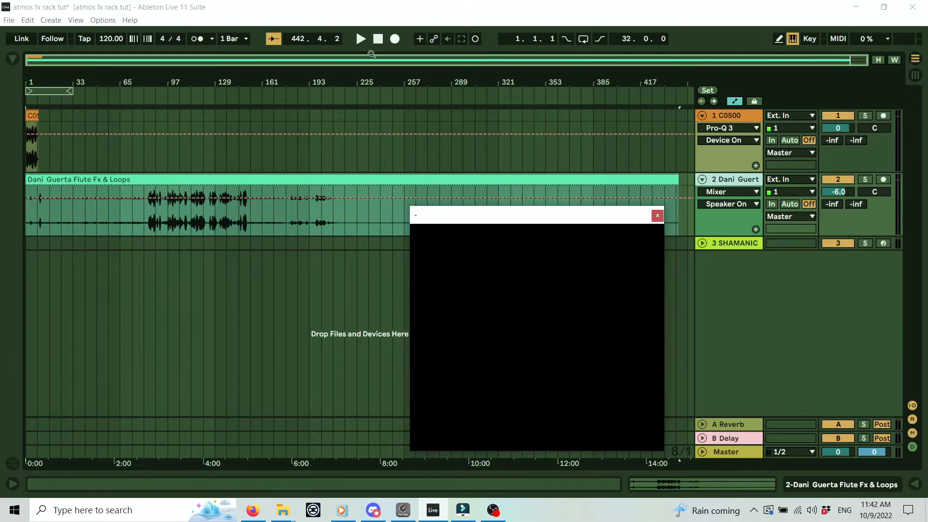
{"action": "left_click", "coordinate": [377, 39]}
{"action": "left_click", "coordinate": [364, 39]}
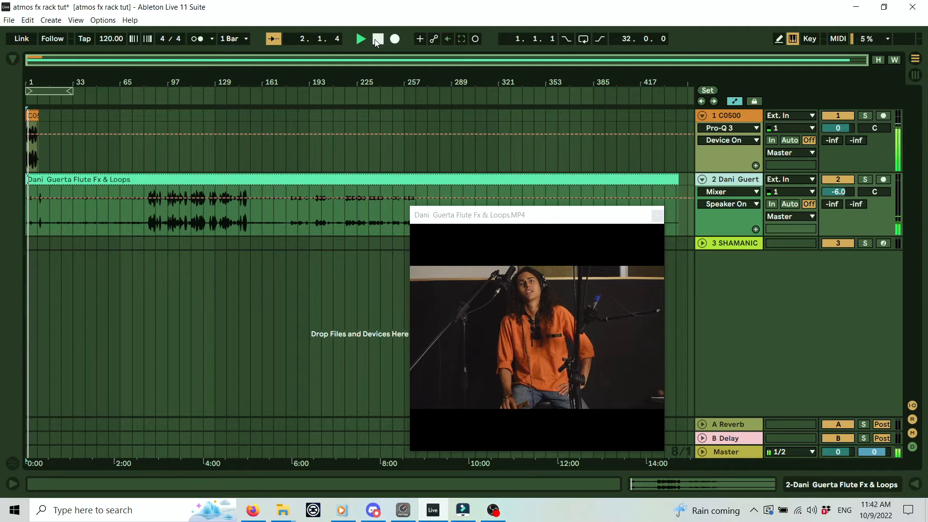
{"action": "left_click", "coordinate": [839, 115]}
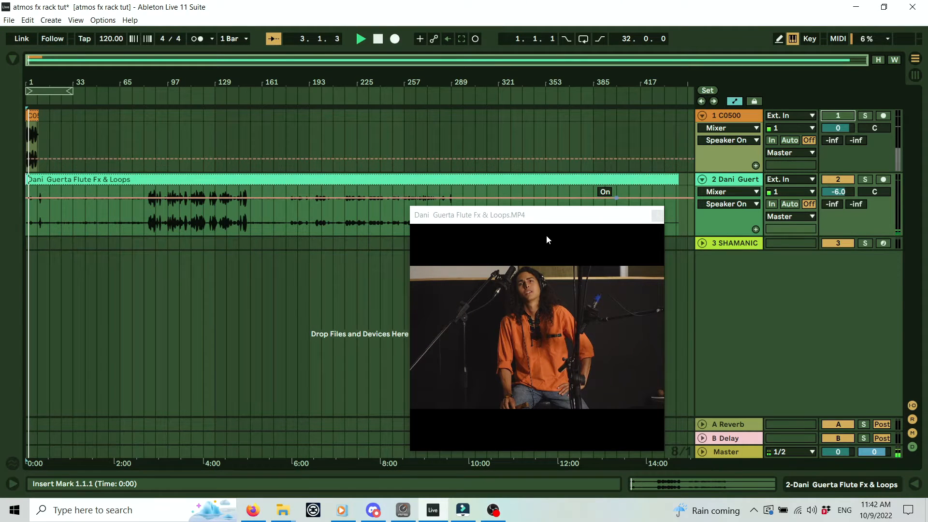
{"action": "left_click_drag", "start_coordinate": [544, 215], "coordinate": [548, 210]}
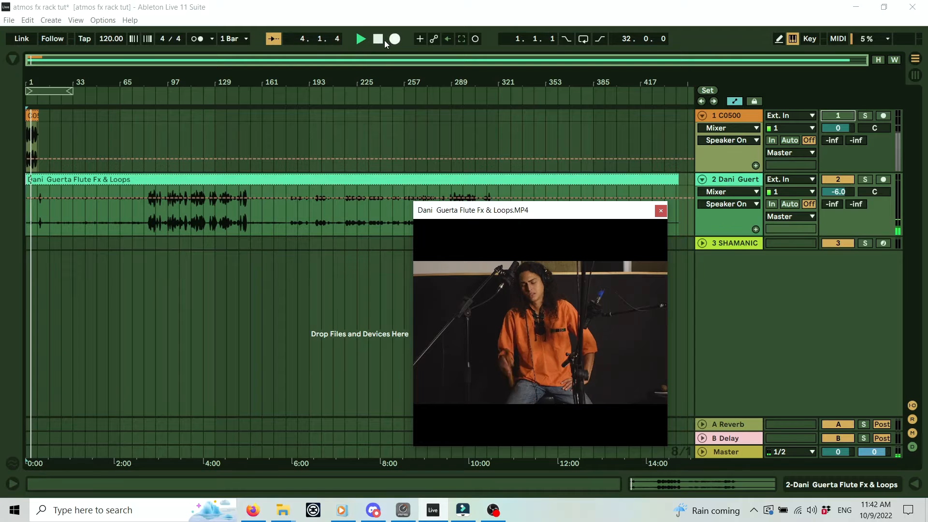
{"action": "left_click", "coordinate": [378, 39]}
Trim the flute clip's end back to about bar 73.
{"action": "left_click_drag", "start_coordinate": [31, 183], "coordinate": [65, 180]}
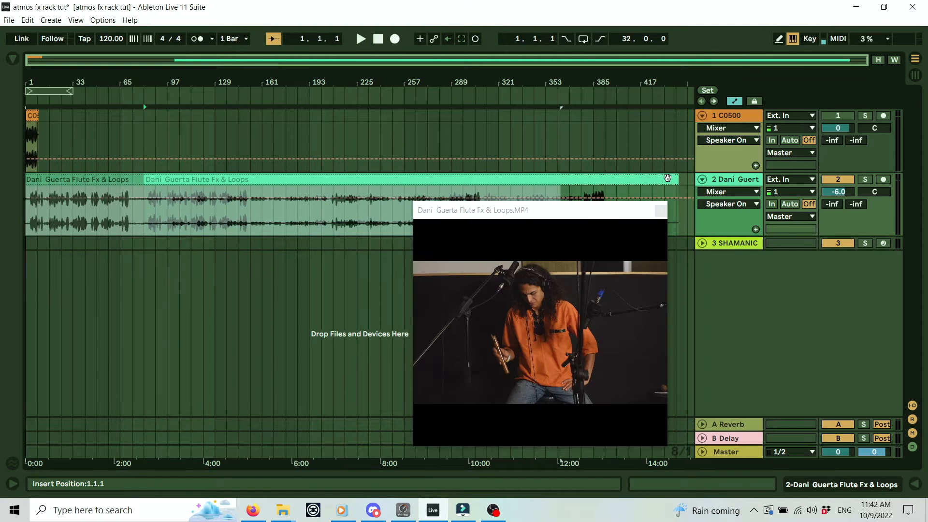
{"action": "left_click_drag", "start_coordinate": [561, 178], "coordinate": [132, 187]}
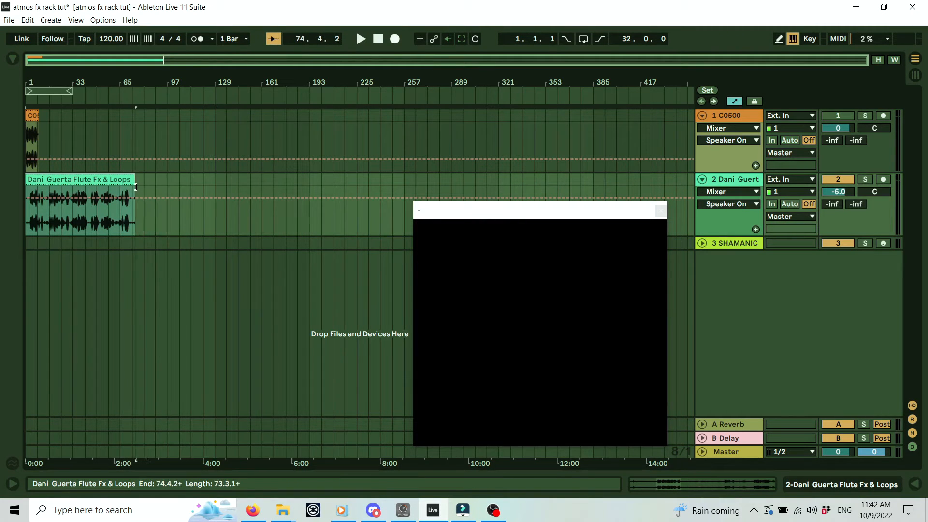
{"action": "left_click_drag", "start_coordinate": [129, 76], "coordinate": [130, 116]}
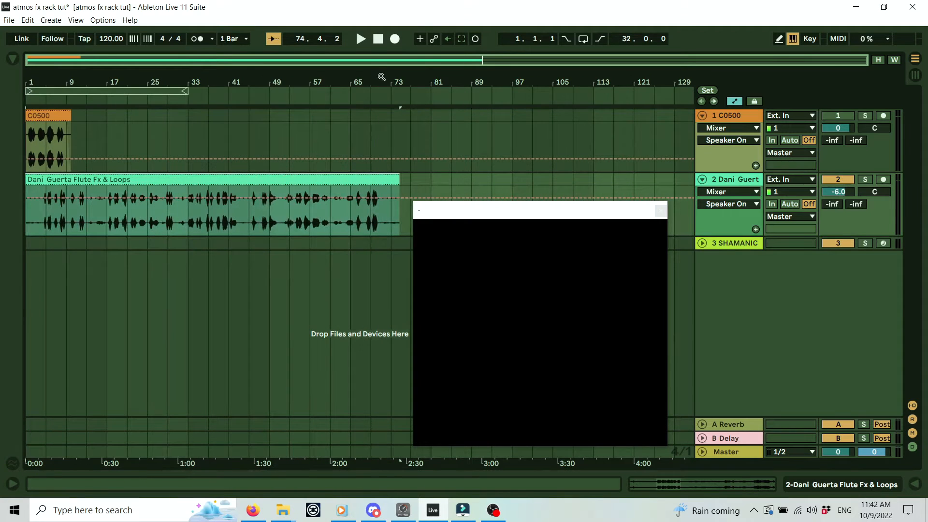
{"action": "left_click_drag", "start_coordinate": [399, 182], "coordinate": [391, 182]}
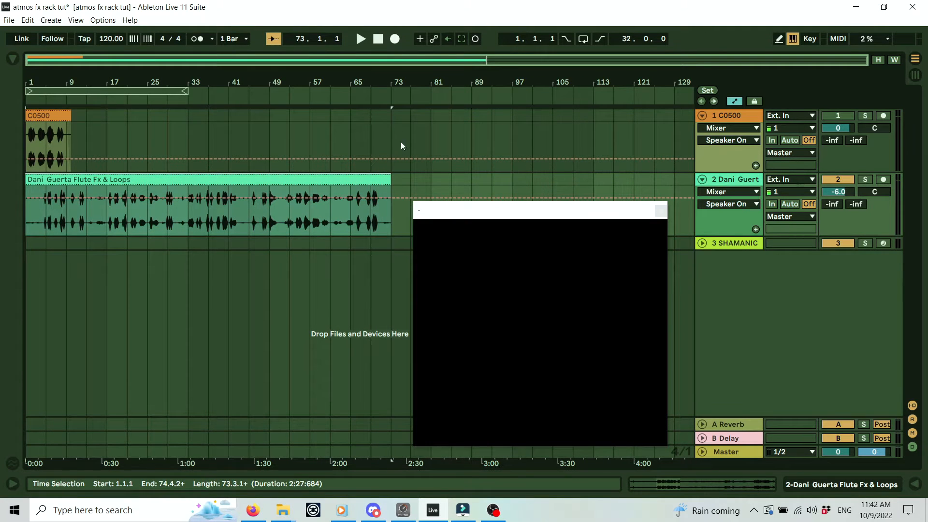
Play the trimmed clip from the start, then close the video preview and zoom out.
{"action": "left_click", "coordinate": [379, 37]}
{"action": "left_click", "coordinate": [361, 39]}
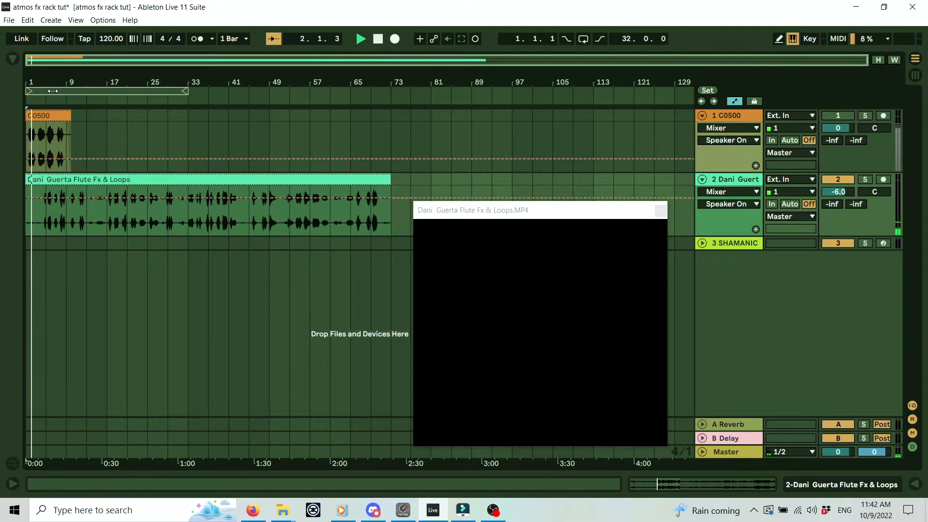
{"action": "scroll", "coordinate": [25, 183], "scroll_direction": "up", "scroll_amount": 5}
{"action": "mouse_move", "coordinate": [28, 187]}
{"action": "left_mouse_down"}
{"action": "mouse_move", "coordinate": [82, 183]}
{"action": "mouse_move", "coordinate": [31, 181]}
{"action": "left_mouse_up"}
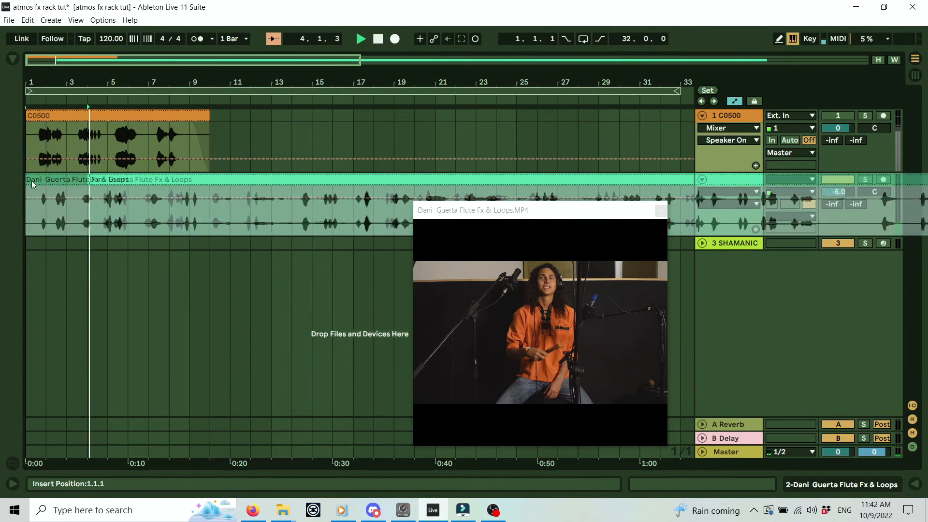
{"action": "left_click", "coordinate": [378, 38]}
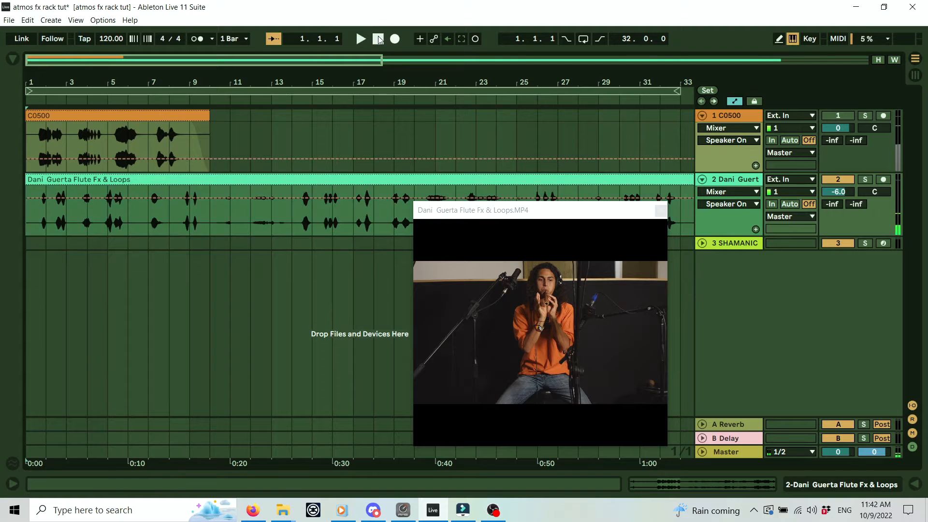
{"action": "left_click", "coordinate": [378, 38]}
{"action": "left_click_drag", "start_coordinate": [523, 215], "coordinate": [499, 222]}
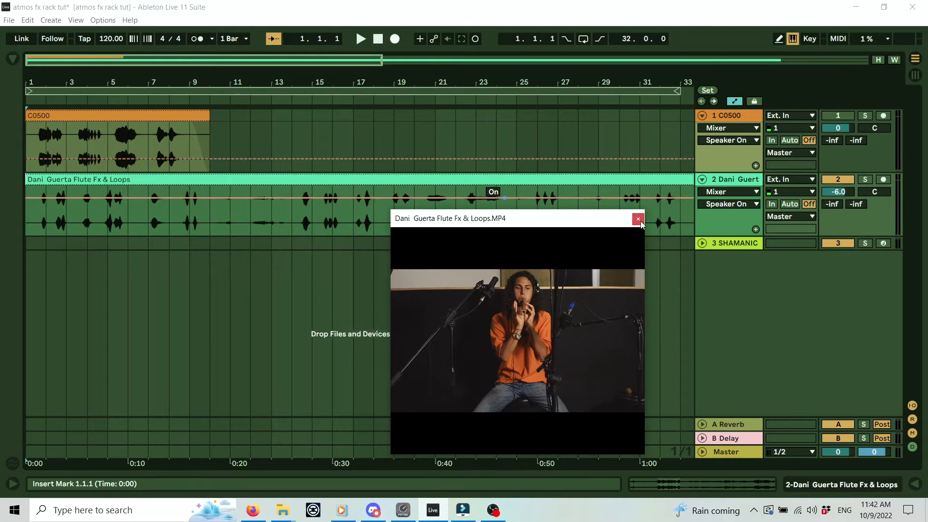
{"action": "left_click", "coordinate": [638, 219]}
{"action": "left_click_drag", "start_coordinate": [436, 80], "coordinate": [437, 42]}
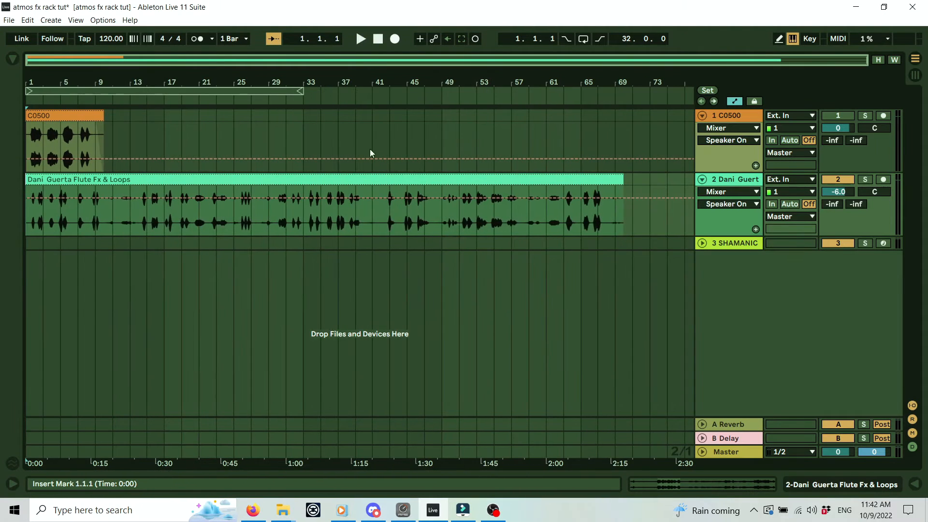
Shorten the flute clip to end at bar 10, matching the C0500 clip, and show track 2's devices.
{"action": "left_click_drag", "start_coordinate": [623, 189], "coordinate": [113, 189]}
{"action": "left_click_drag", "start_coordinate": [104, 81], "coordinate": [104, 121]}
{"action": "left_click_drag", "start_coordinate": [374, 77], "coordinate": [388, 76]}
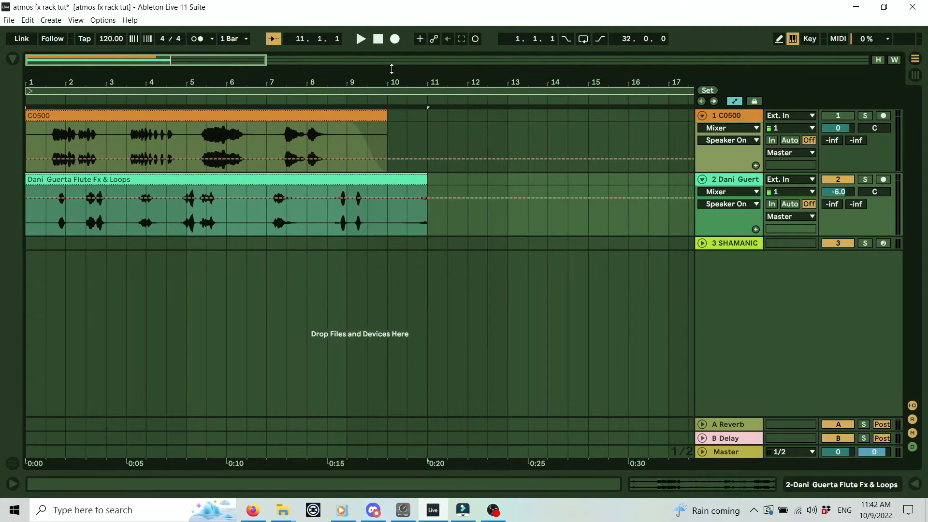
{"action": "left_click_drag", "start_coordinate": [424, 183], "coordinate": [391, 183]}
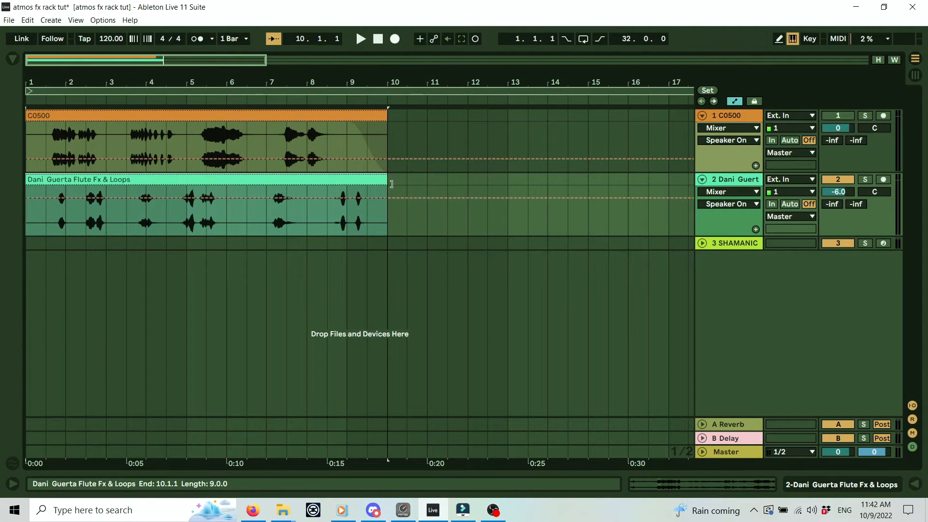
{"action": "left_click_drag", "start_coordinate": [334, 76], "coordinate": [333, 90]}
{"action": "left_click_drag", "start_coordinate": [414, 81], "coordinate": [388, 77]}
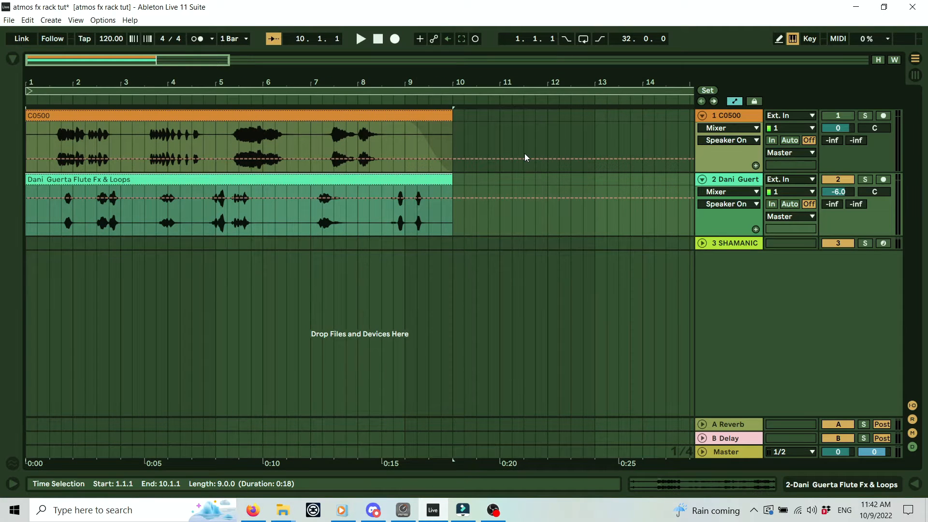
{"action": "double_click", "coordinate": [738, 180]}
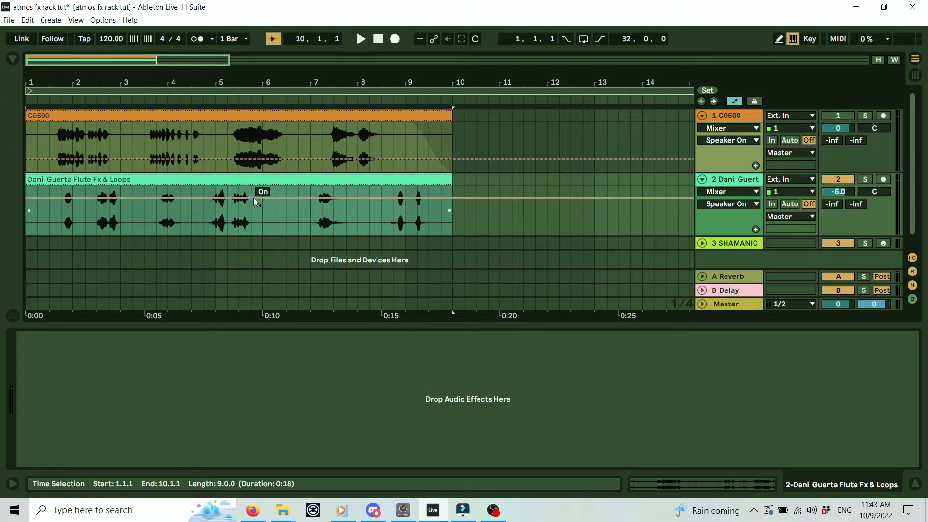
Add EQ Eight from Audio Effects > EQ & Filters to the flute track and unfold its display.
{"action": "left_click", "coordinate": [13, 60]}
{"action": "left_click", "coordinate": [87, 253]}
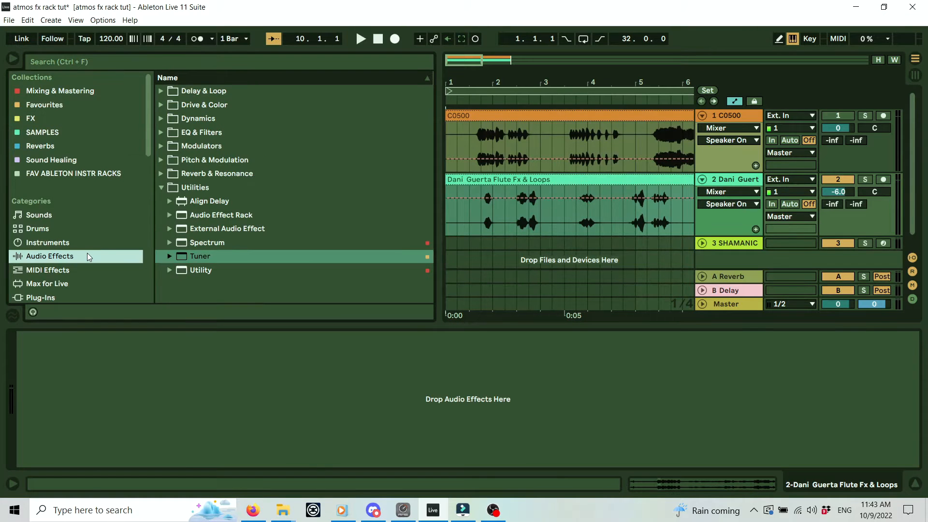
{"action": "left_click", "coordinate": [161, 132]}
{"action": "mouse_move", "coordinate": [208, 177]}
{"action": "left_mouse_down"}
{"action": "mouse_move", "coordinate": [282, 404]}
{"action": "mouse_move", "coordinate": [334, 388]}
{"action": "left_mouse_up"}
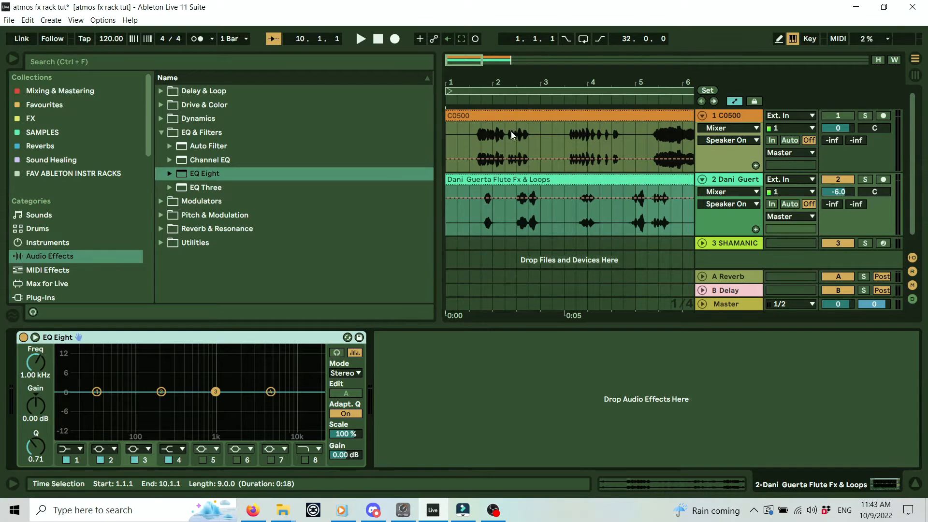
{"action": "left_click_drag", "start_coordinate": [445, 181], "coordinate": [484, 63]}
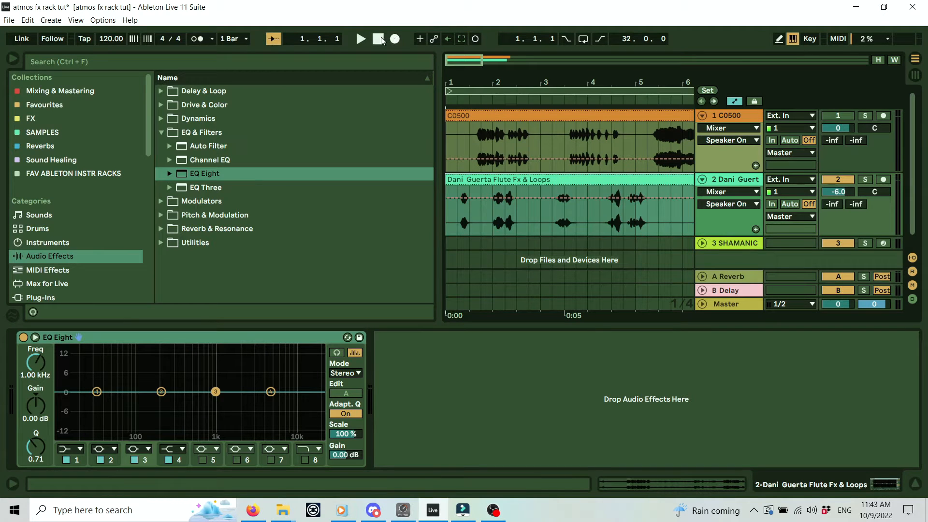
{"action": "left_click", "coordinate": [35, 338]}
{"action": "left_click_drag", "start_coordinate": [441, 206], "coordinate": [63, 206]}
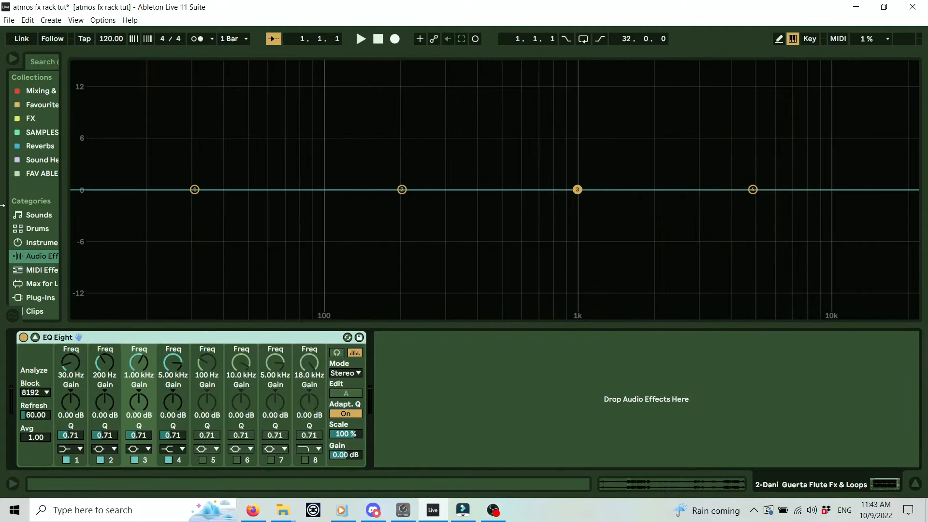
Listen to the flute, then switch EQ Eight band 1 to a Low Cut filter.
{"action": "left_click", "coordinate": [360, 39]}
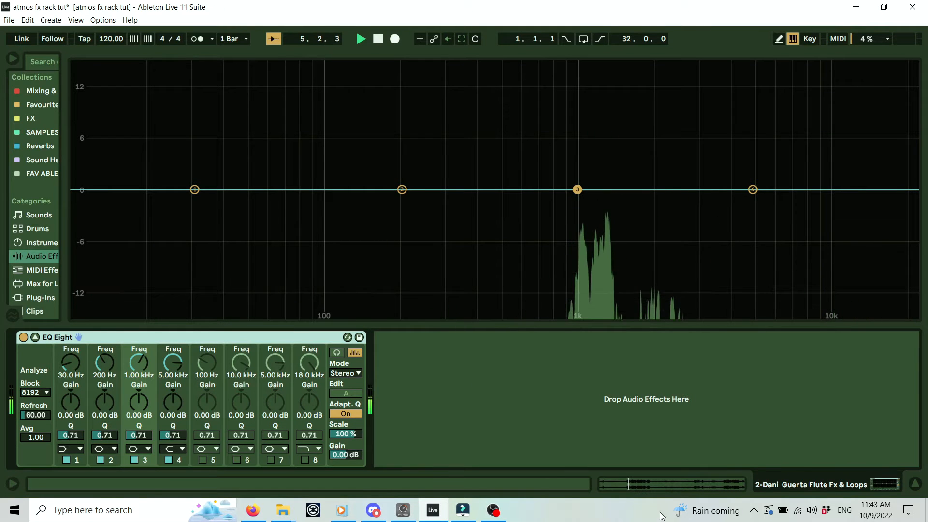
{"action": "key", "text": "space"}
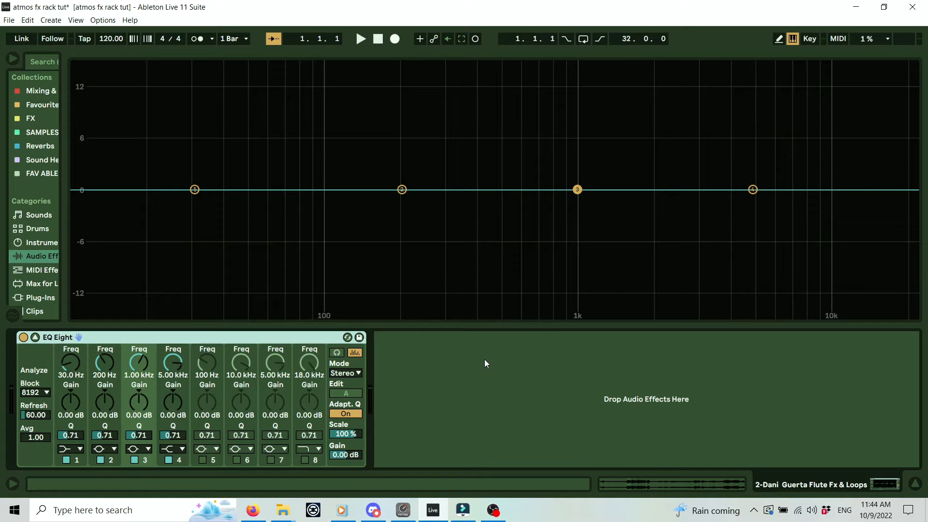
{"action": "left_click", "coordinate": [77, 449]}
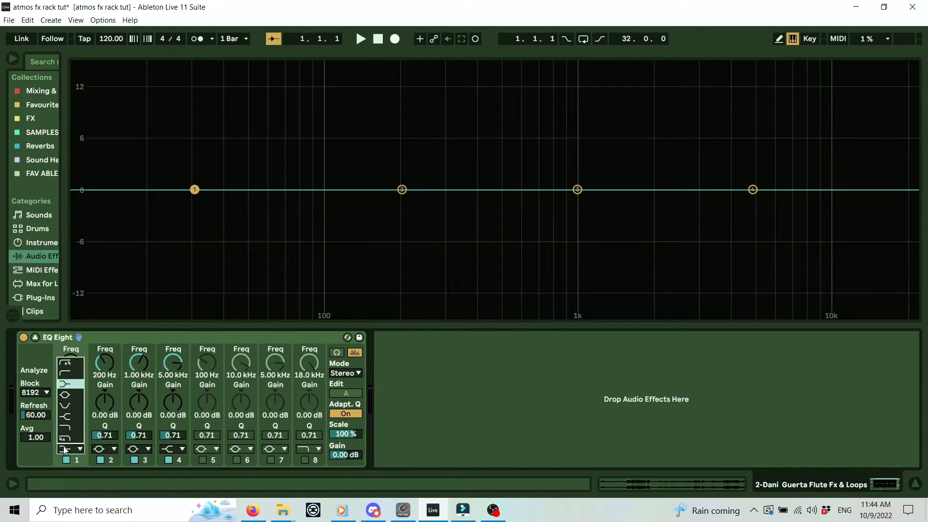
{"action": "left_click", "coordinate": [73, 371]}
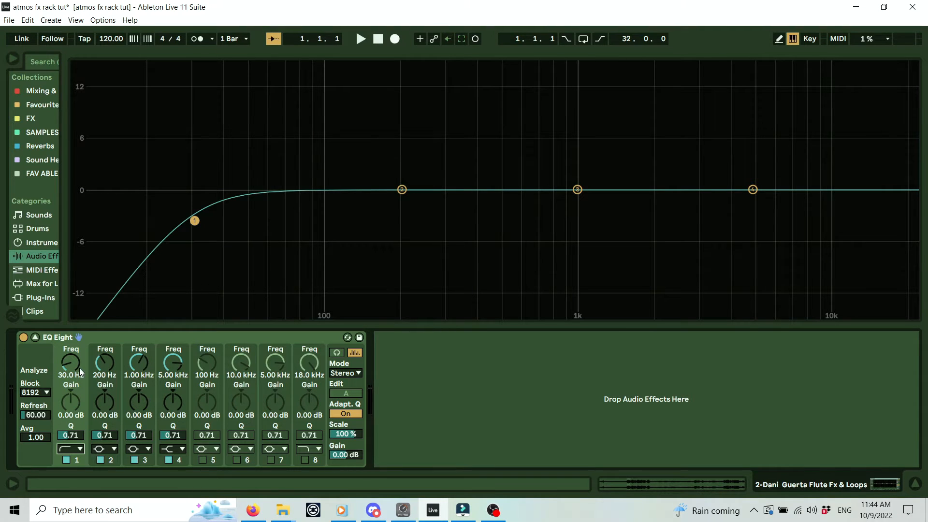
{"action": "left_click", "coordinate": [74, 450]}
Raise band 1's low-cut frequency to 391 Hz during playback, then collapse the expanded EQ.
{"action": "key", "text": "space"}
{"action": "left_click_drag", "start_coordinate": [71, 362], "coordinate": [71, 327]}
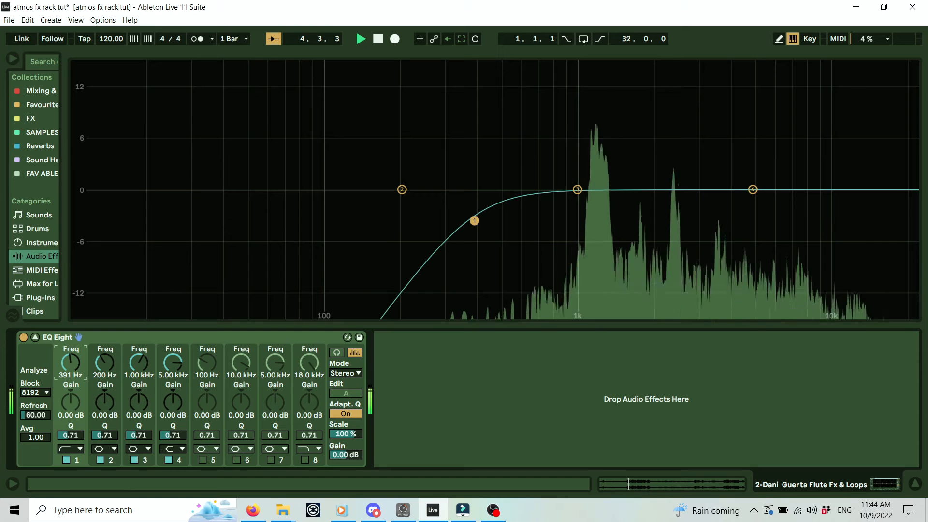
{"action": "key", "text": "space"}
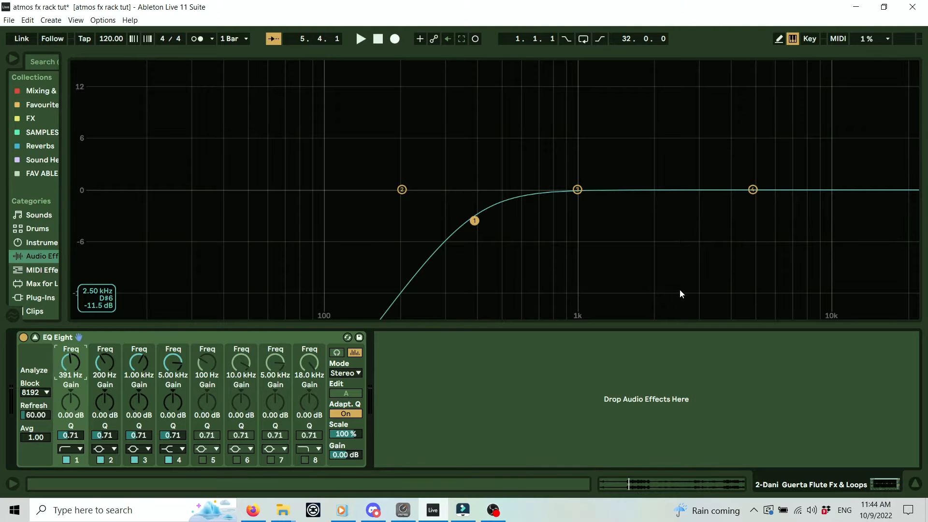
{"action": "key", "text": "space"}
{"action": "key", "text": "space"}
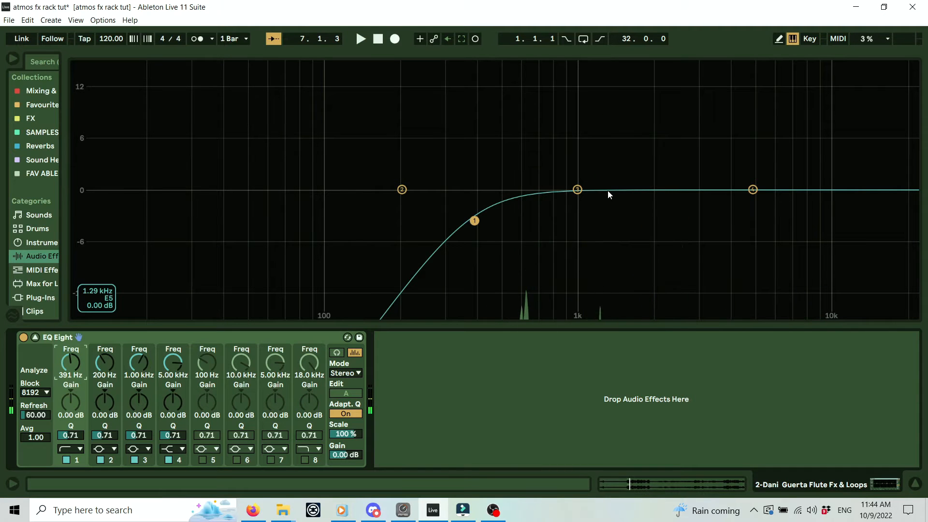
{"action": "key", "text": "Escape"}
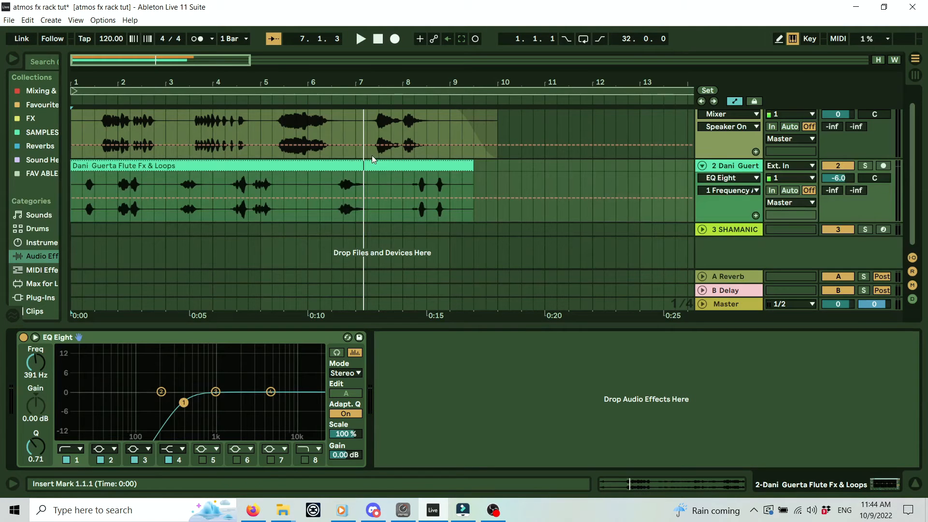
{"action": "left_click_drag", "start_coordinate": [332, 83], "coordinate": [318, 80]}
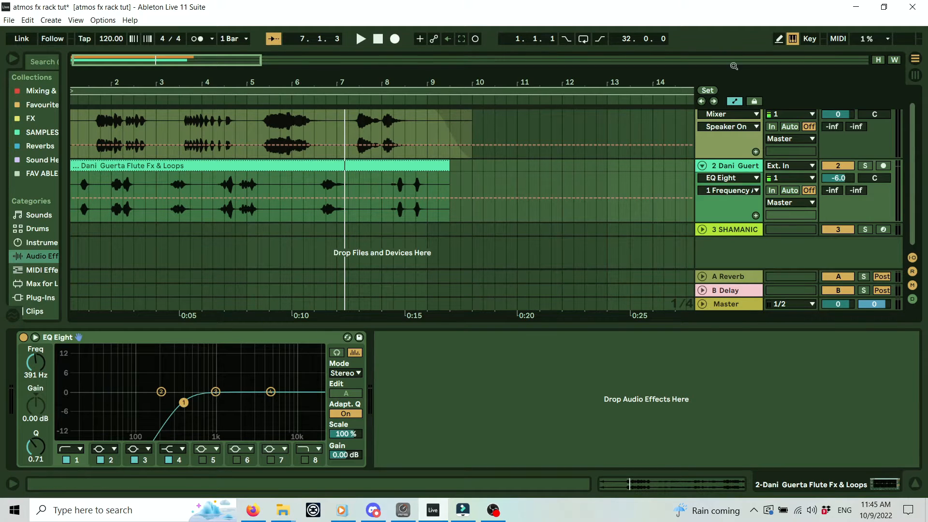
Set a one-bar loop from 6.3.1 to 7.3.1 and turn looping on.
{"action": "left_click_drag", "start_coordinate": [686, 93], "coordinate": [358, 92]}
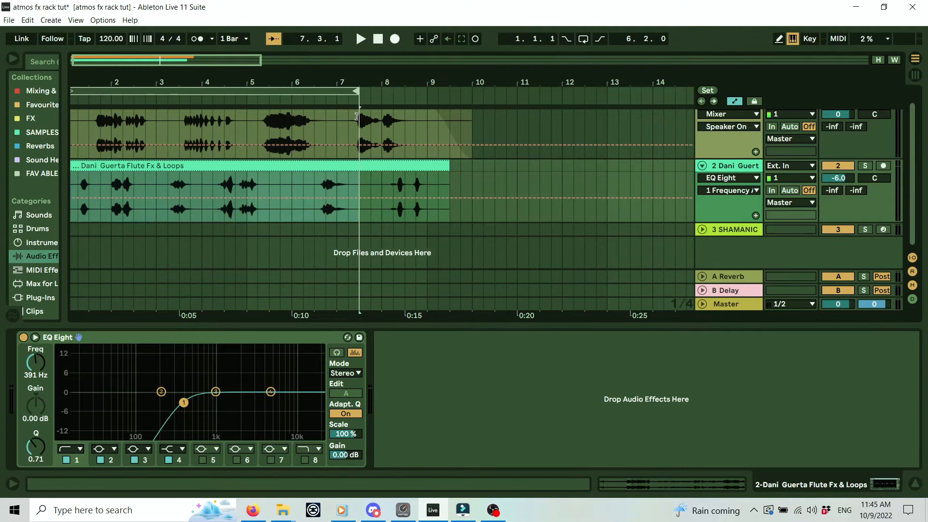
{"action": "left_click_drag", "start_coordinate": [73, 90], "coordinate": [316, 92]}
{"action": "left_click", "coordinate": [338, 92]}
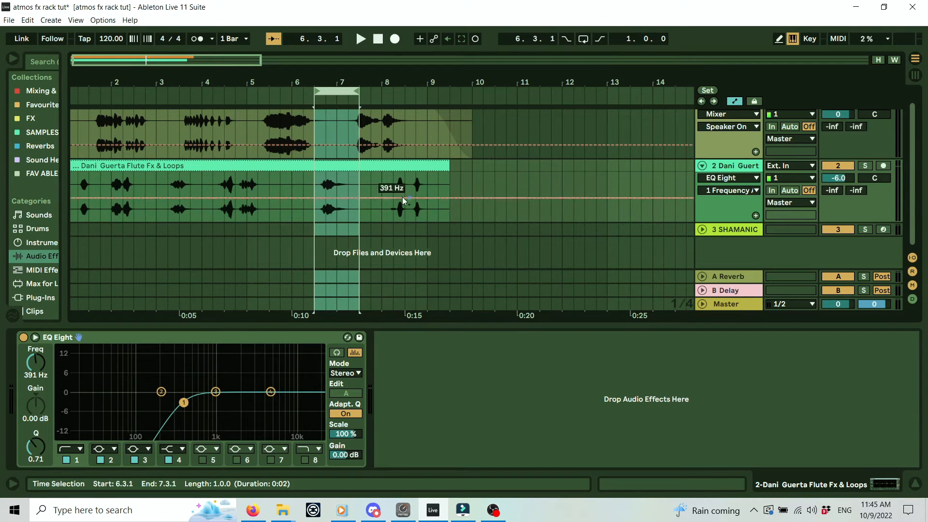
{"action": "left_click", "coordinate": [583, 39]}
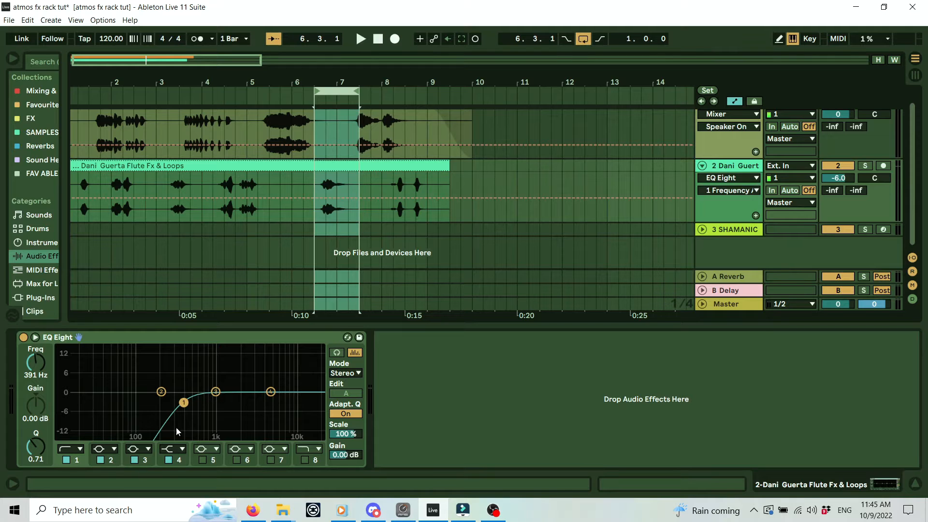
Make EQ band 3 a narrow 12.9 dB peak at 976 Hz with Q 7.89.
{"action": "left_click", "coordinate": [145, 460]}
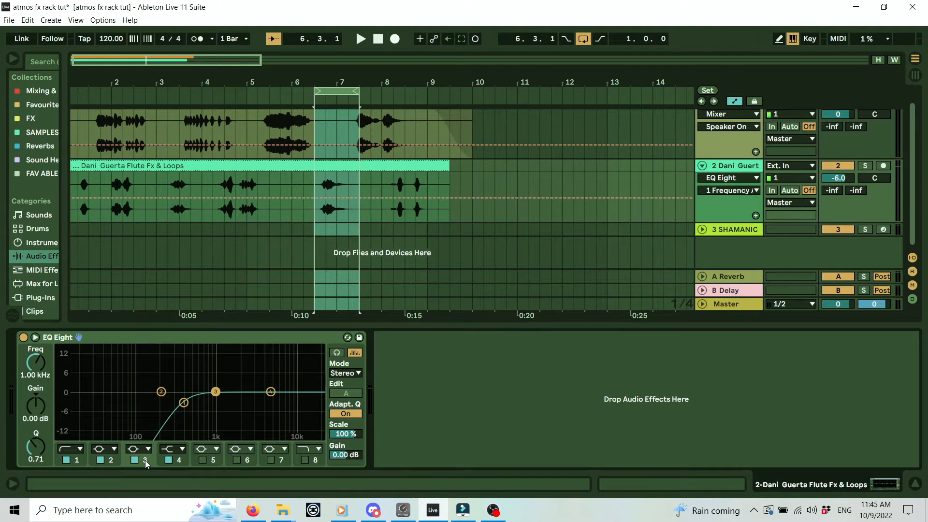
{"action": "left_click", "coordinate": [138, 448]}
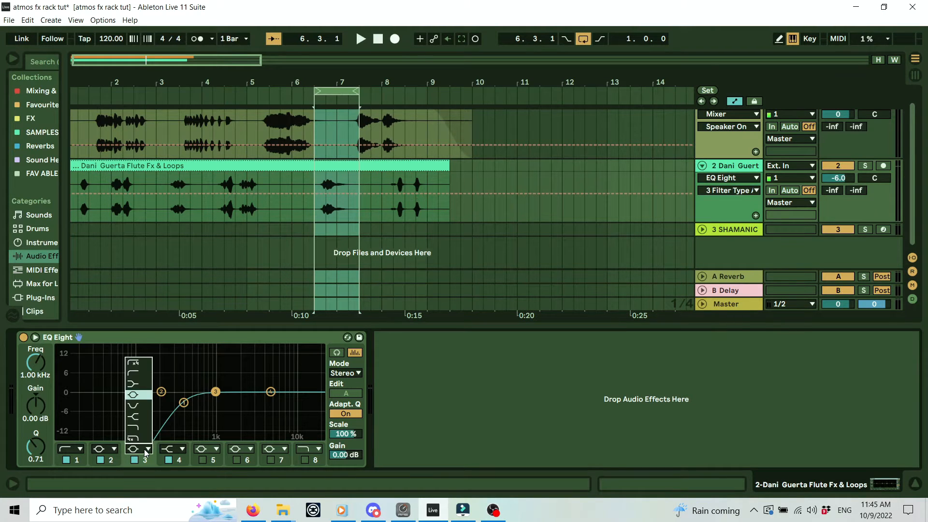
{"action": "key", "text": "ctrl"}
{"action": "key", "text": "ctrl"}
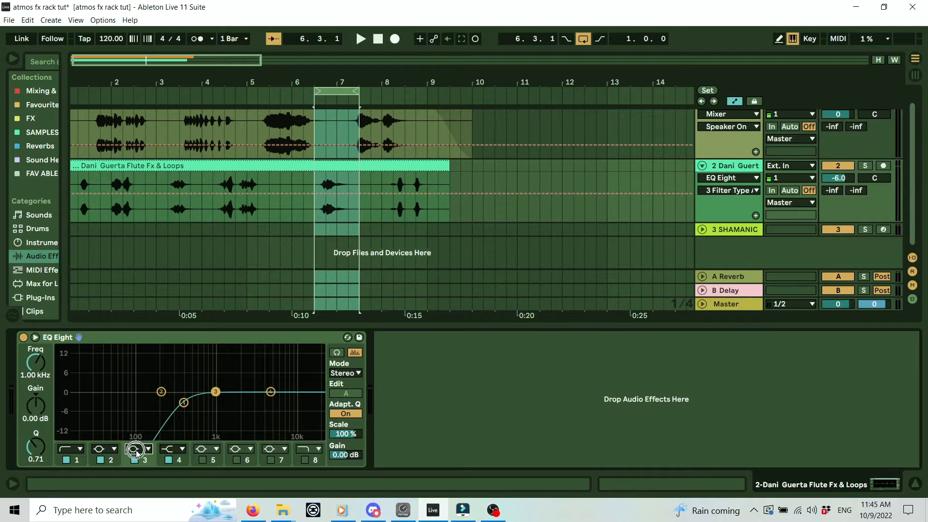
{"action": "left_click_drag", "start_coordinate": [215, 397], "coordinate": [217, 351]}
{"action": "left_click_drag", "start_coordinate": [36, 407], "coordinate": [37, 439]}
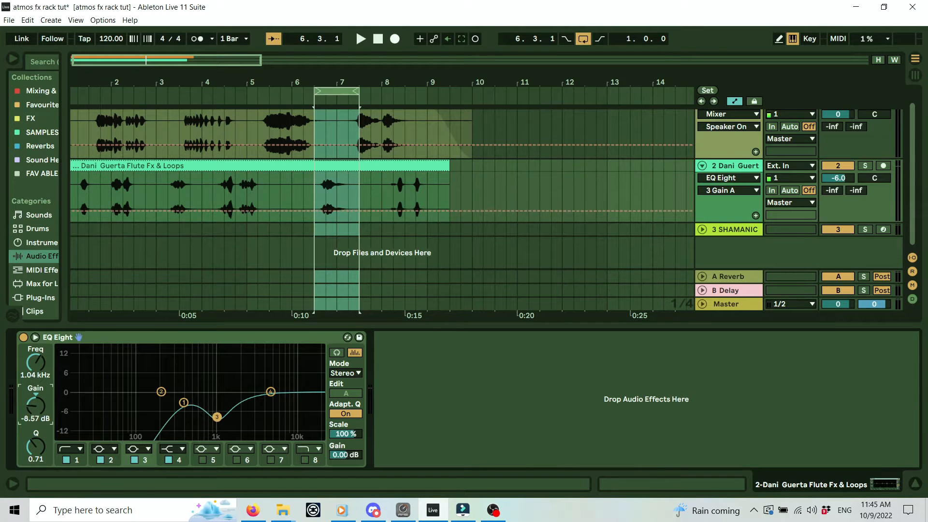
{"action": "left_click_drag", "start_coordinate": [37, 376], "coordinate": [38, 412]}
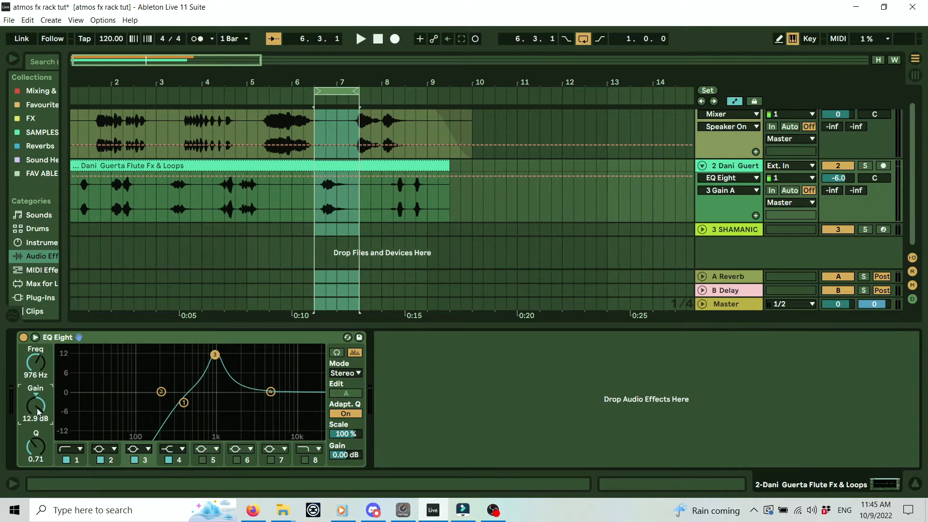
{"action": "left_click_drag", "start_coordinate": [35, 455], "coordinate": [35, 420]}
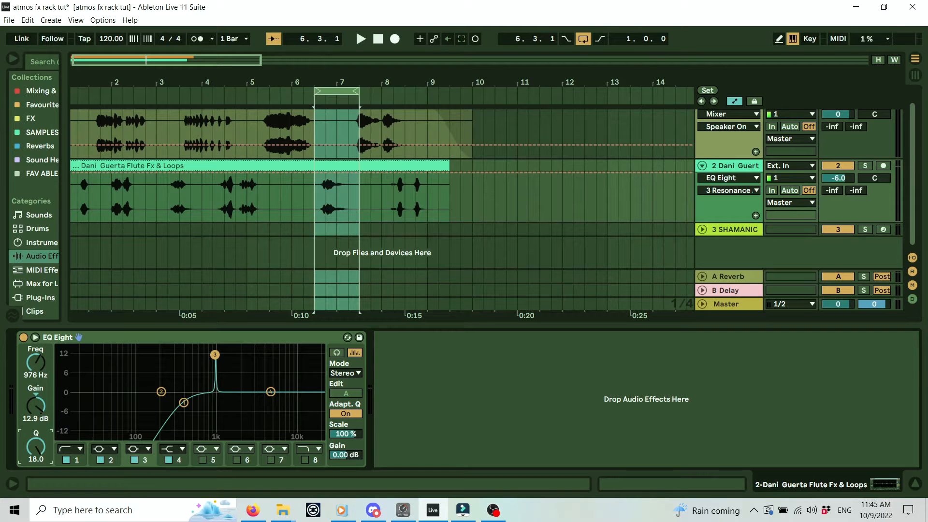
{"action": "mouse_move", "coordinate": [35, 421]}
{"action": "left_mouse_down"}
{"action": "mouse_move", "coordinate": [36, 442]}
{"action": "mouse_move", "coordinate": [35, 429]}
{"action": "left_mouse_up"}
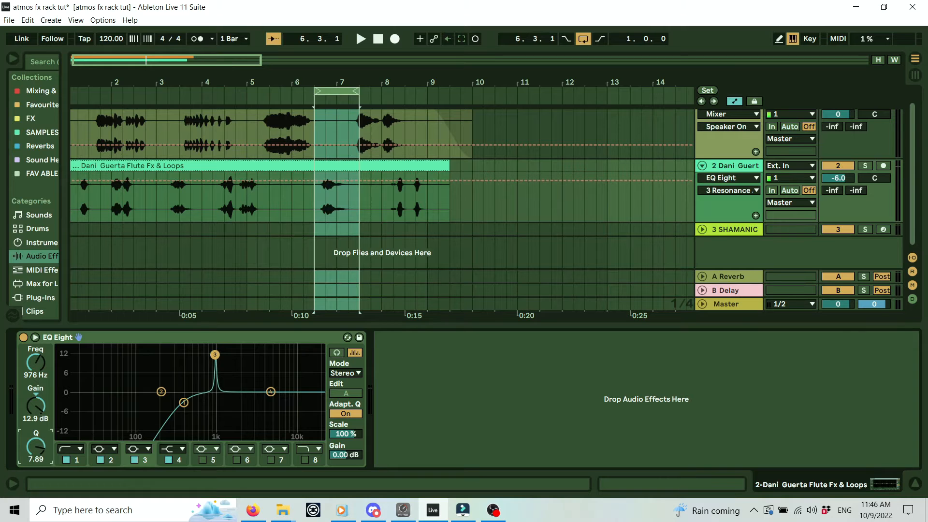
{"action": "left_click", "coordinate": [35, 338]}
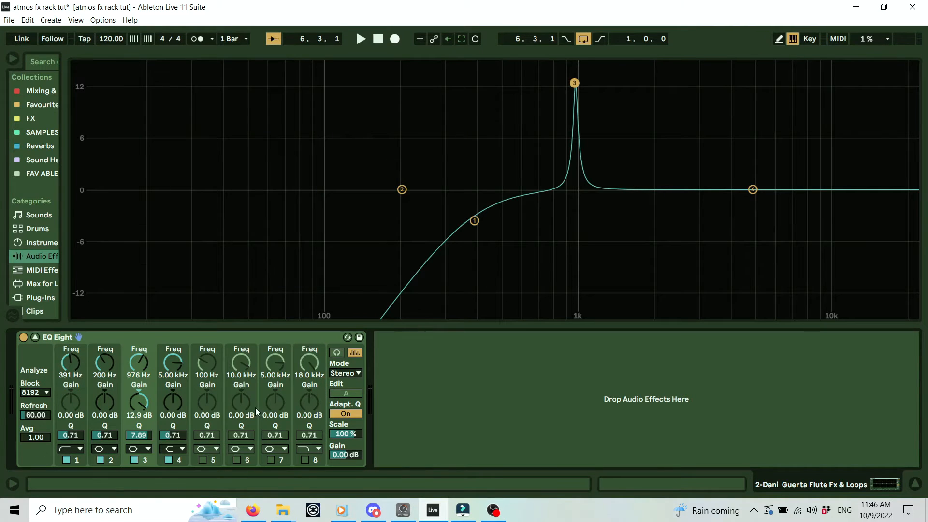
Sharpen band 3 to Q 18.0 at 15.0 dB and sweep it over the loop, ending at 4.43 kHz.
{"action": "left_click_drag", "start_coordinate": [144, 434], "coordinate": [144, 399]}
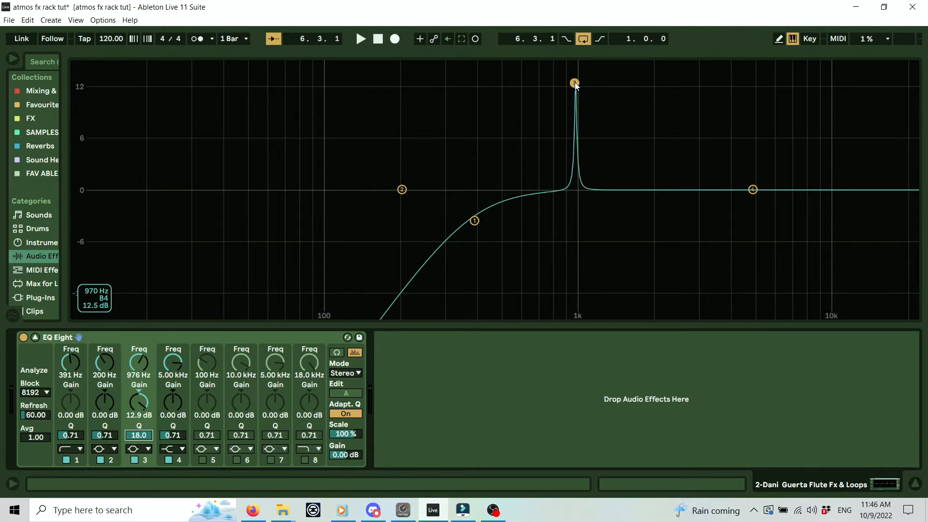
{"action": "left_click_drag", "start_coordinate": [575, 82], "coordinate": [606, 96]}
{"action": "key", "text": "space"}
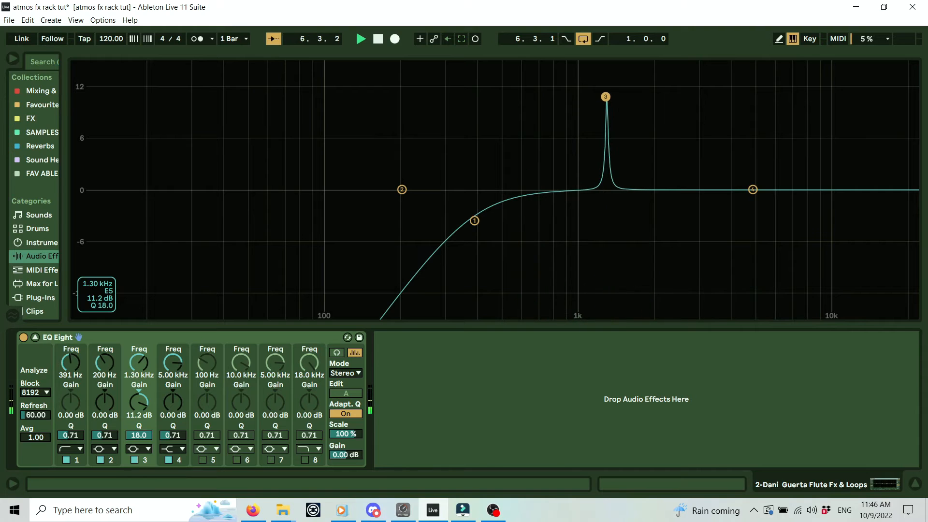
{"action": "key", "text": "space"}
{"action": "left_click_drag", "start_coordinate": [605, 97], "coordinate": [568, 64]}
{"action": "key", "text": "space"}
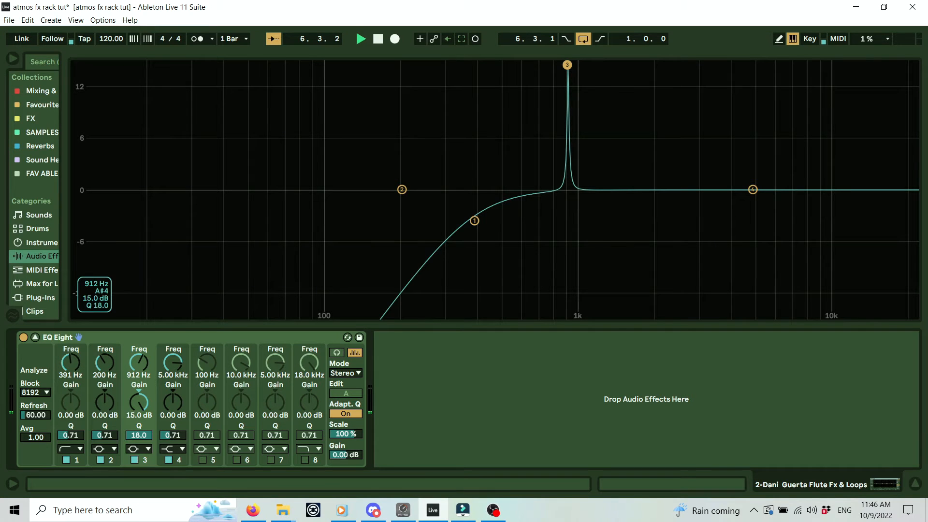
{"action": "left_click_drag", "start_coordinate": [568, 64], "coordinate": [739, 64]}
{"action": "key", "text": "space"}
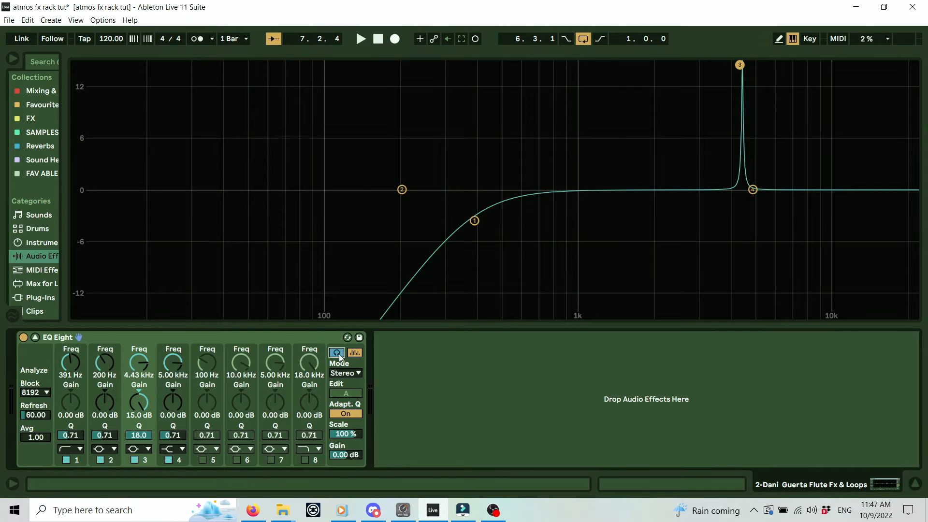
Move band 3 down to 1.30 kHz as a -3.33 dB cut, then hide the EQ view.
{"action": "key", "text": "space"}
{"action": "left_click_drag", "start_coordinate": [739, 64], "coordinate": [605, 64]}
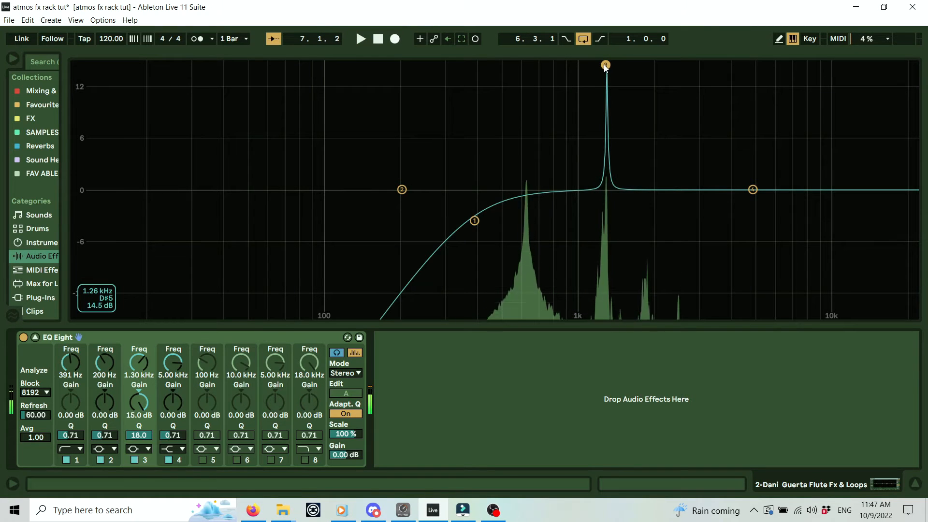
{"action": "key", "text": "space"}
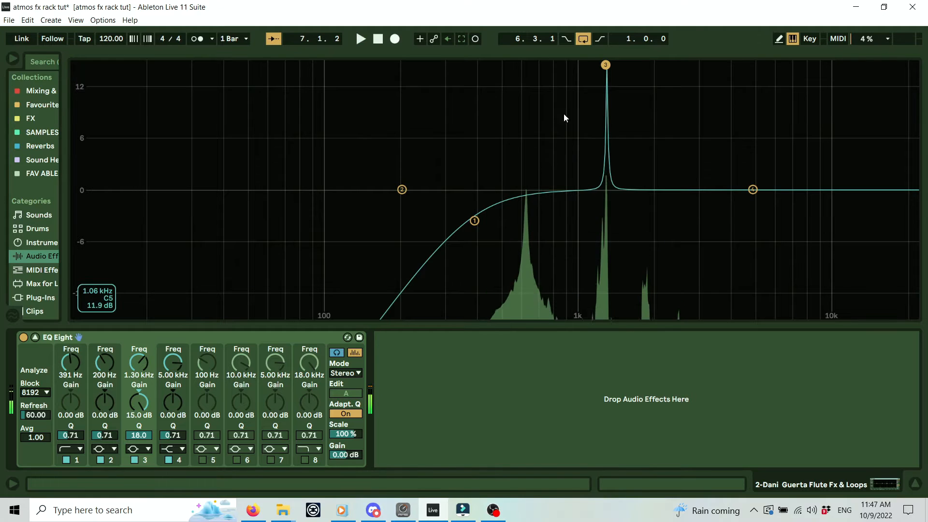
{"action": "left_click_drag", "start_coordinate": [141, 400], "coordinate": [141, 447]}
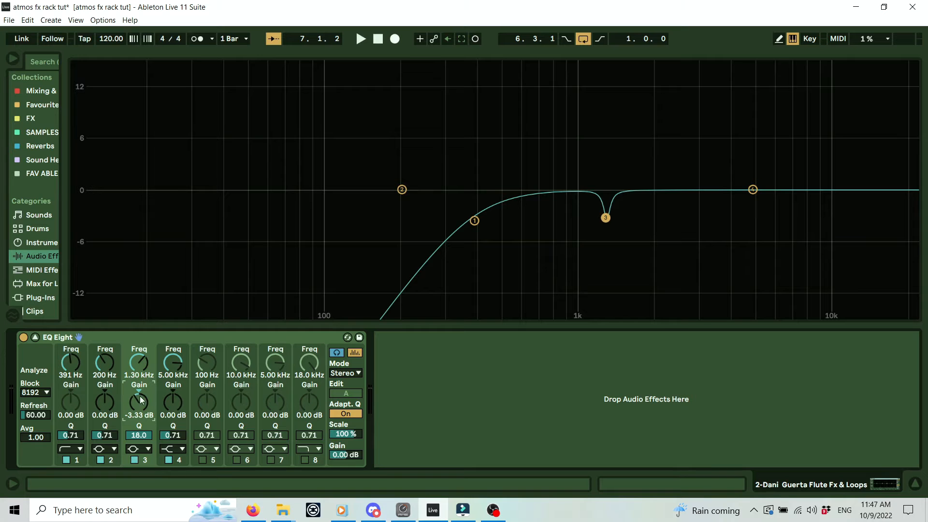
{"action": "key", "text": "space"}
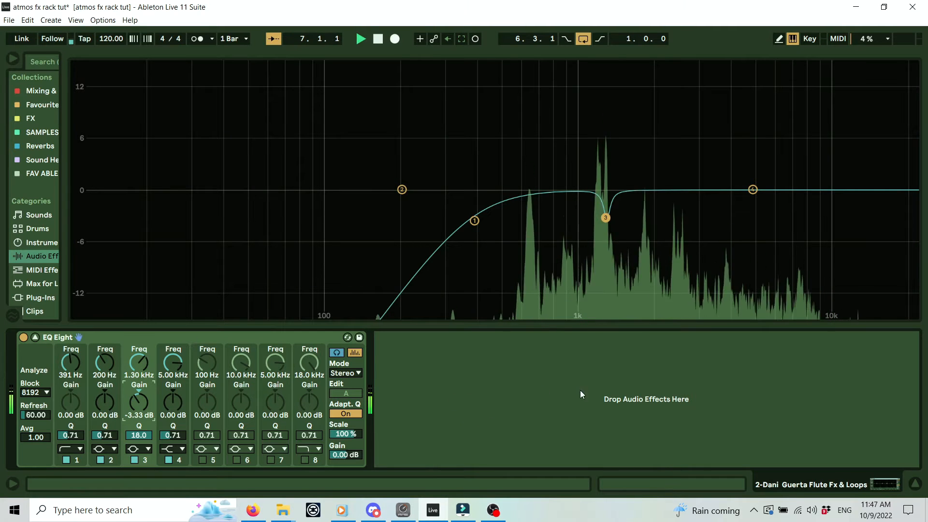
{"action": "left_click", "coordinate": [915, 483]}
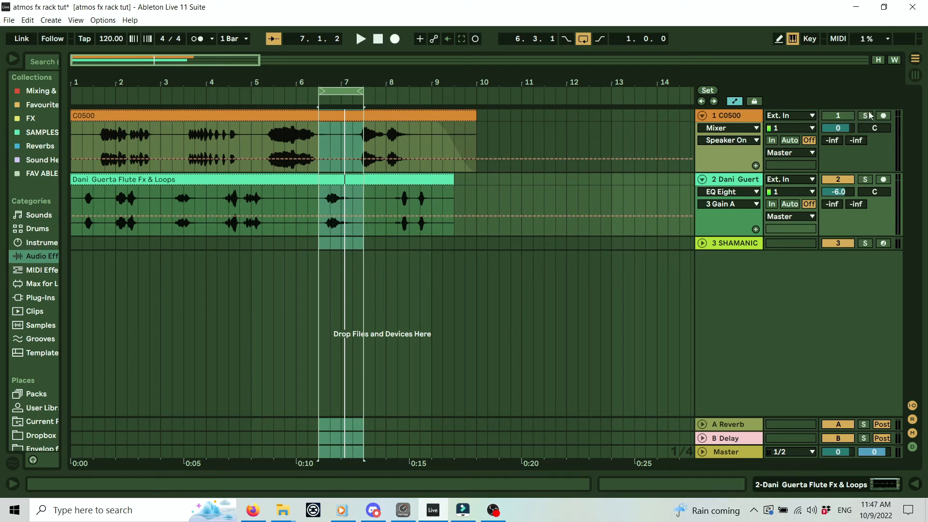
Solo the C0500 track, move the loop to bar 2, and open its Pro-Q 3 window.
{"action": "left_click", "coordinate": [838, 117]}
{"action": "left_click_drag", "start_coordinate": [344, 93], "coordinate": [130, 84]}
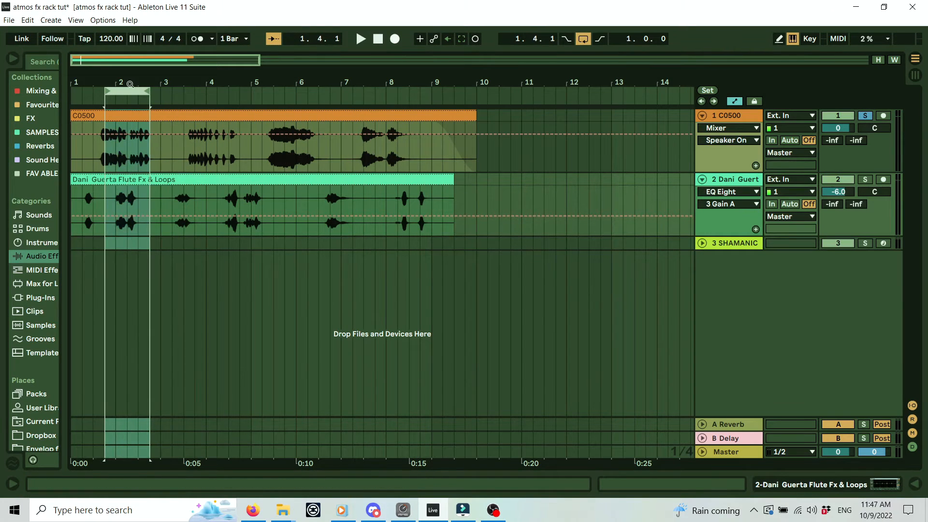
{"action": "double_click", "coordinate": [736, 118]}
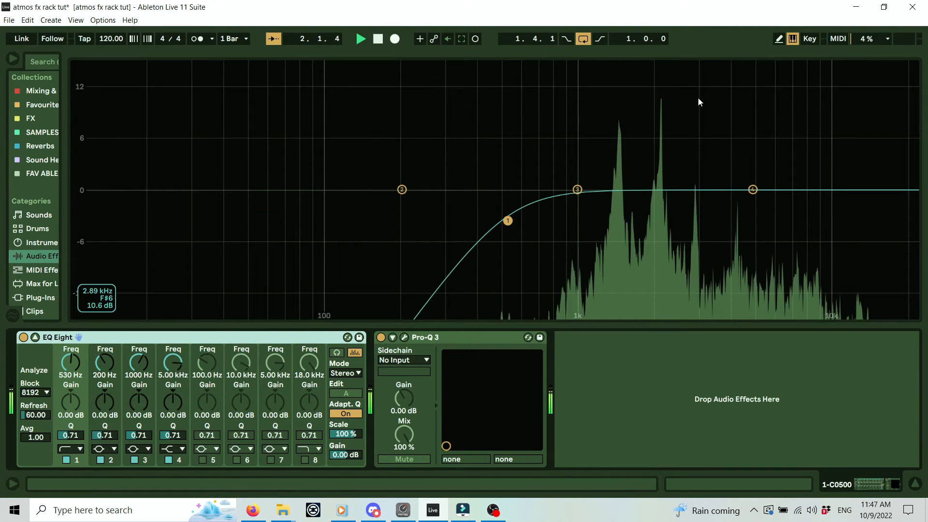
{"action": "key", "text": "space"}
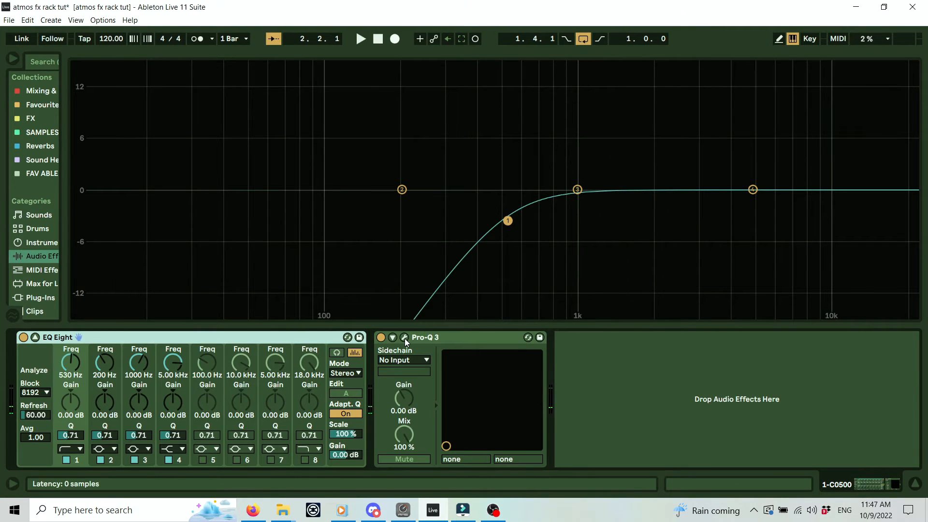
{"action": "left_click", "coordinate": [405, 339]}
{"action": "left_click_drag", "start_coordinate": [564, 24], "coordinate": [477, 19]}
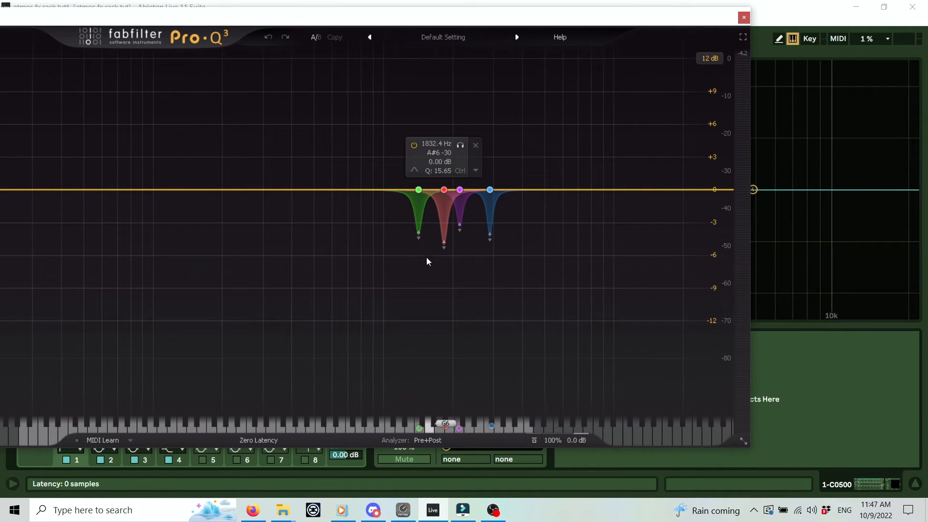
Select the green cut band and play the track to hear Pro-Q 3's existing notch cuts.
{"action": "left_click", "coordinate": [419, 190]}
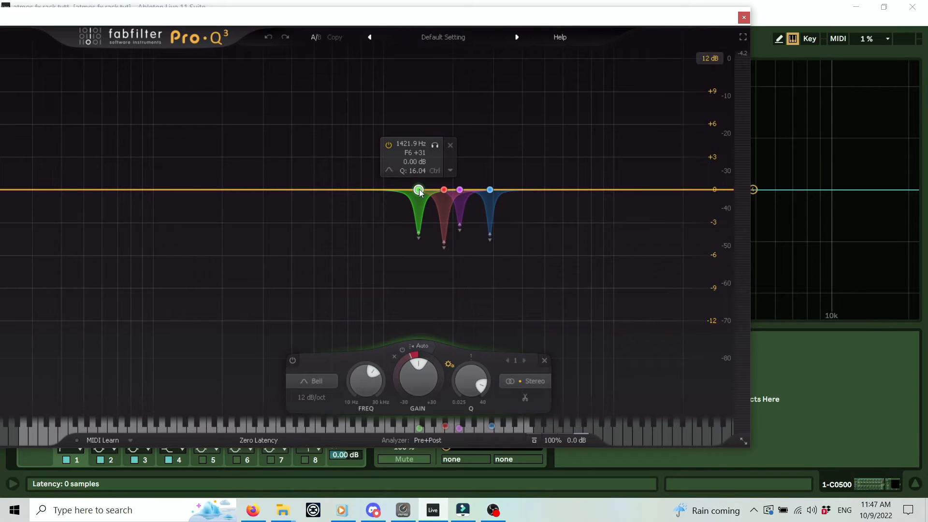
{"action": "key", "text": "space"}
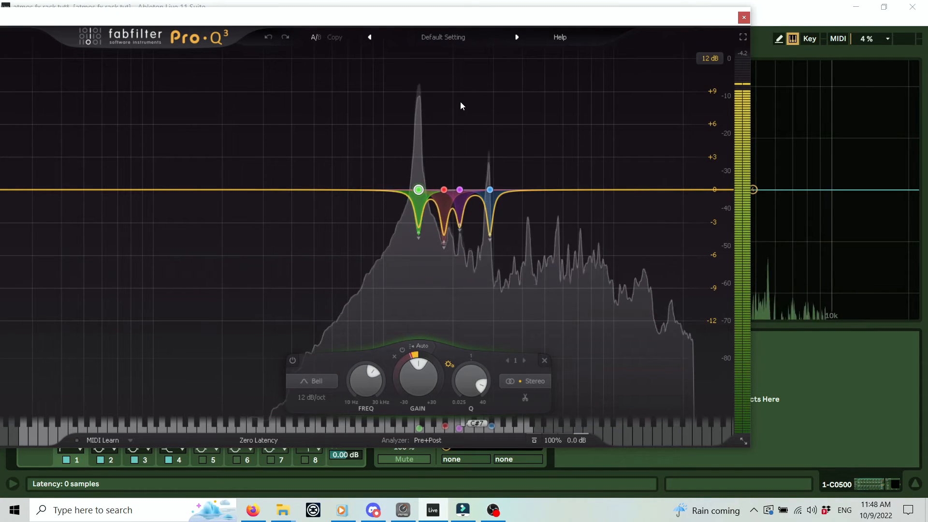
{"action": "key", "text": "ctrl"}
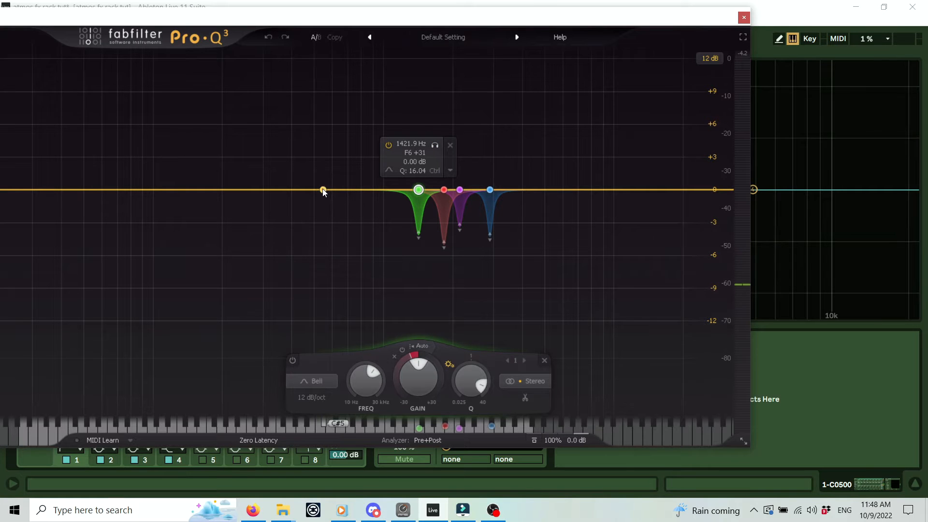
{"action": "left_click_drag", "start_coordinate": [296, 19], "coordinate": [361, 21]}
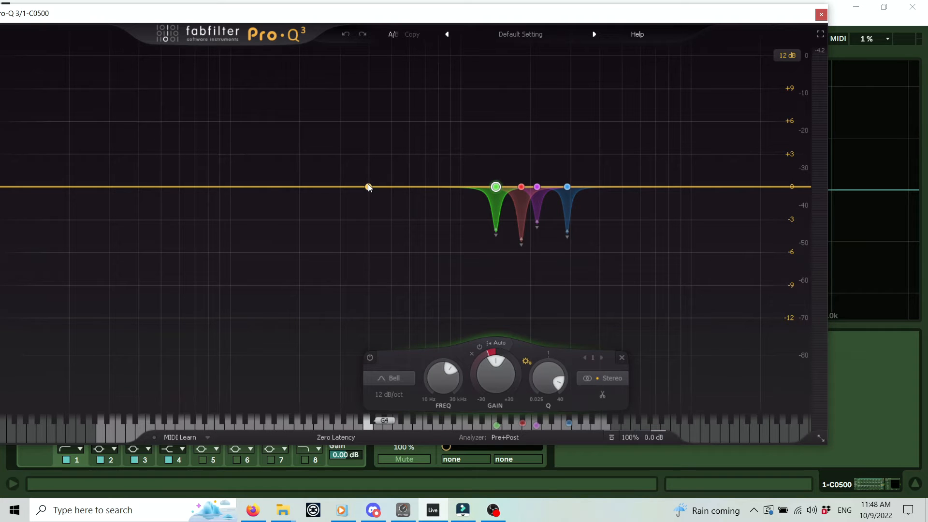
Add a new dynamic band near 850 Hz, narrow it to Q 24.99, and deepen its cut.
{"action": "left_click", "coordinate": [445, 188]}
{"action": "right_click", "coordinate": [445, 187]}
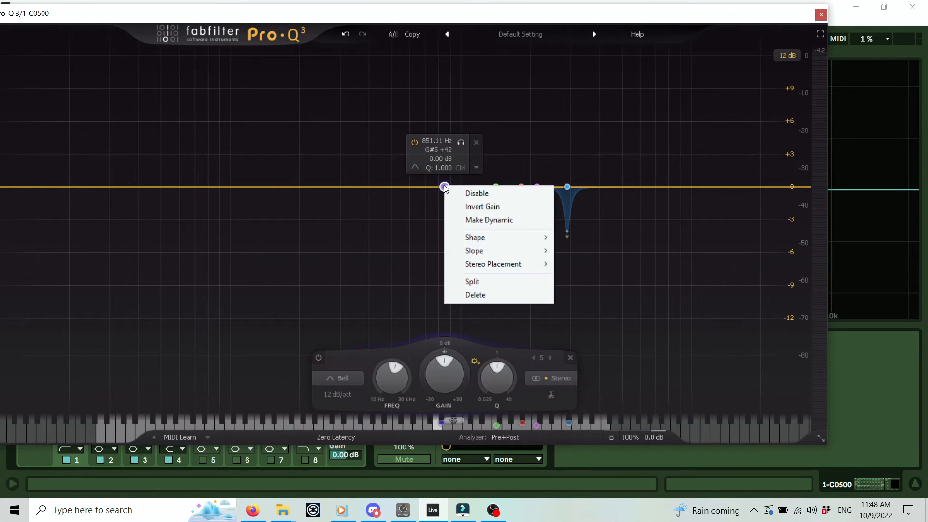
{"action": "left_click", "coordinate": [460, 218]}
{"action": "left_click_drag", "start_coordinate": [443, 204], "coordinate": [441, 239]}
{"action": "scroll", "coordinate": [495, 352], "scroll_direction": "up", "scroll_amount": 5}
{"action": "scroll", "coordinate": [496, 357], "scroll_direction": "up", "scroll_amount": 8}
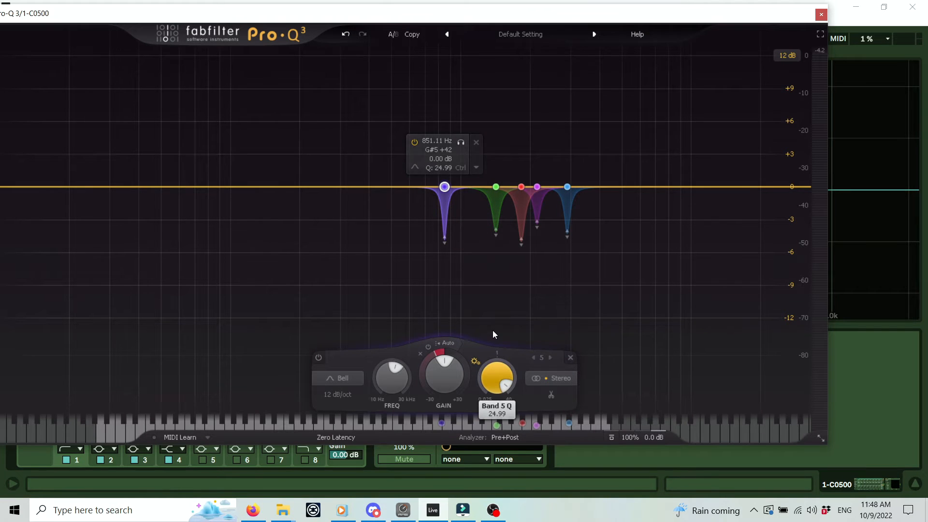
{"action": "left_click_drag", "start_coordinate": [444, 239], "coordinate": [447, 278]}
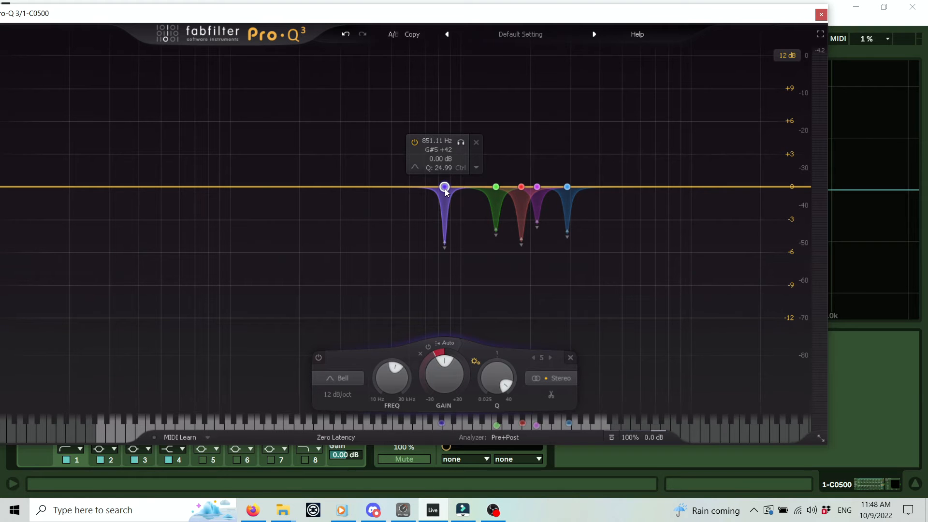
Move the new band to about 4.6 kHz while auditioning, then close Pro-Q 3.
{"action": "key", "text": "space"}
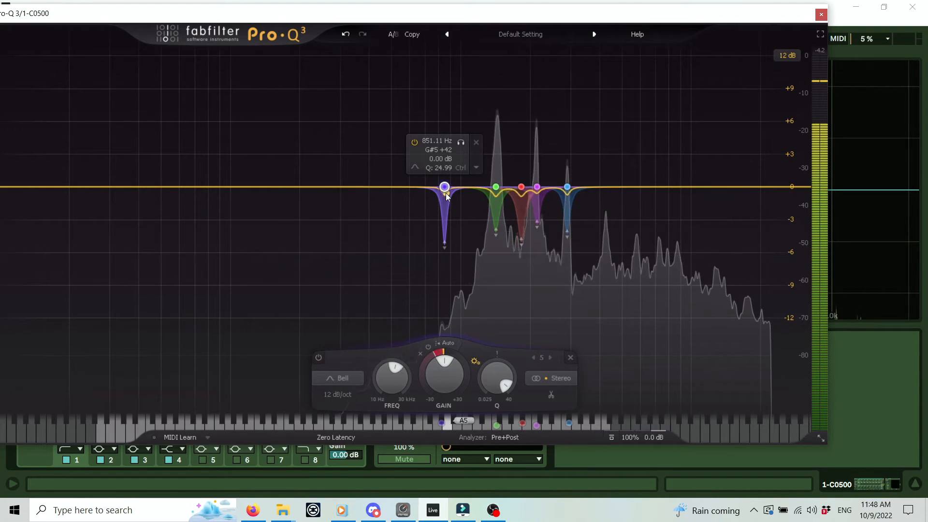
{"action": "left_click_drag", "start_coordinate": [445, 188], "coordinate": [606, 183]}
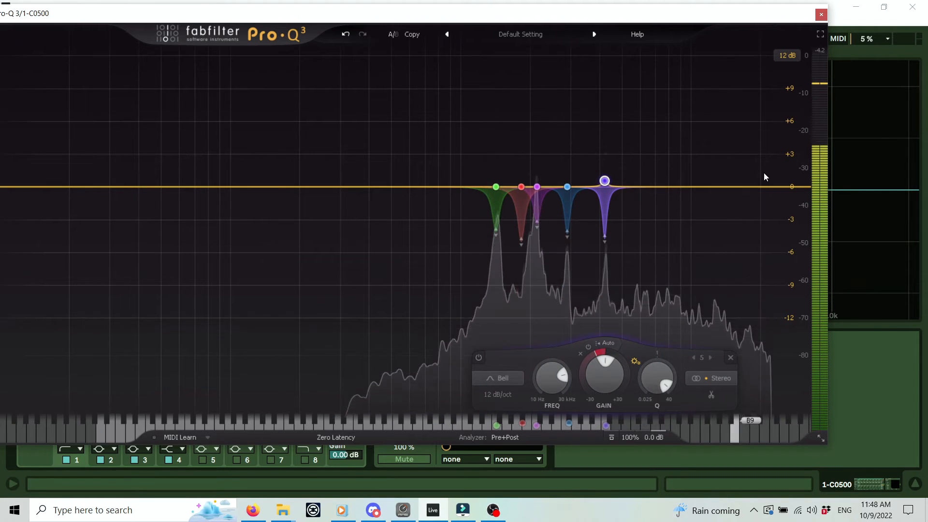
{"action": "key", "text": "space"}
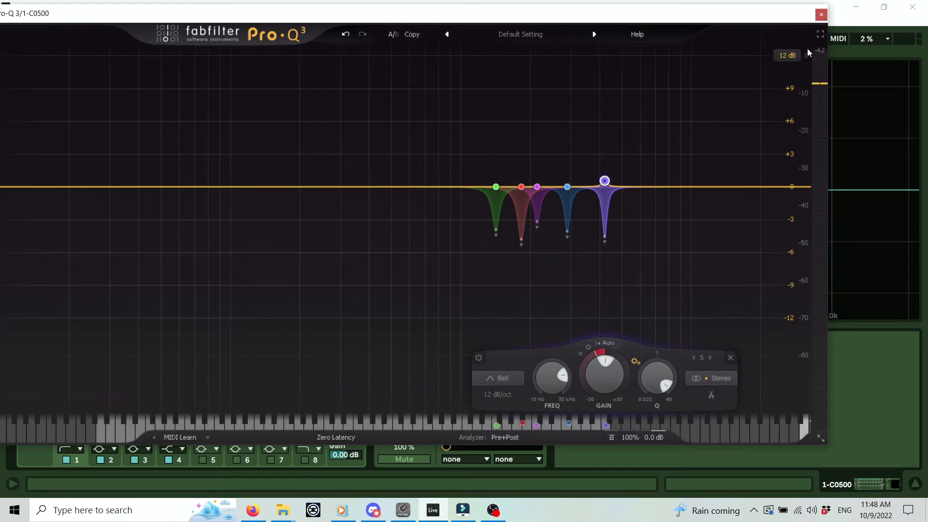
{"action": "left_click", "coordinate": [822, 15]}
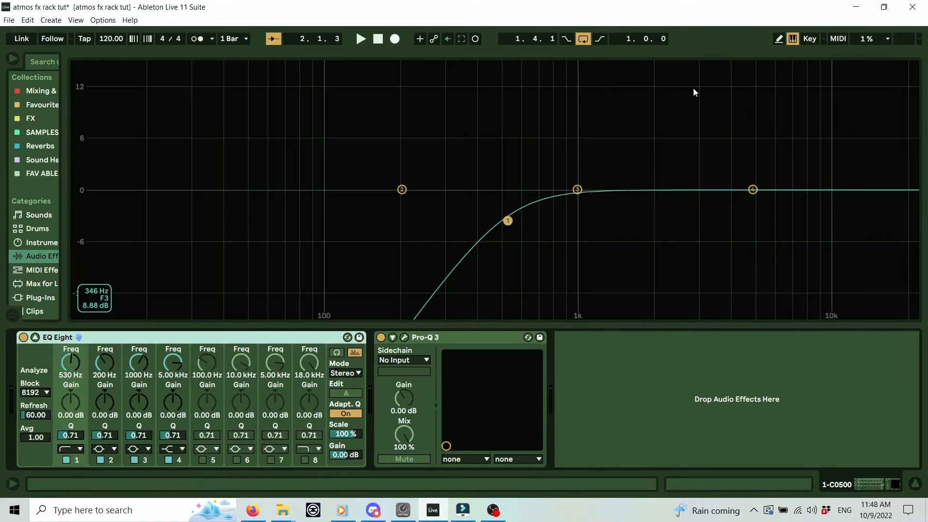
Bypass Pro-Q 3 and play the track to compare the sound without it.
{"action": "left_click", "coordinate": [381, 338]}
{"action": "key", "text": "space"}
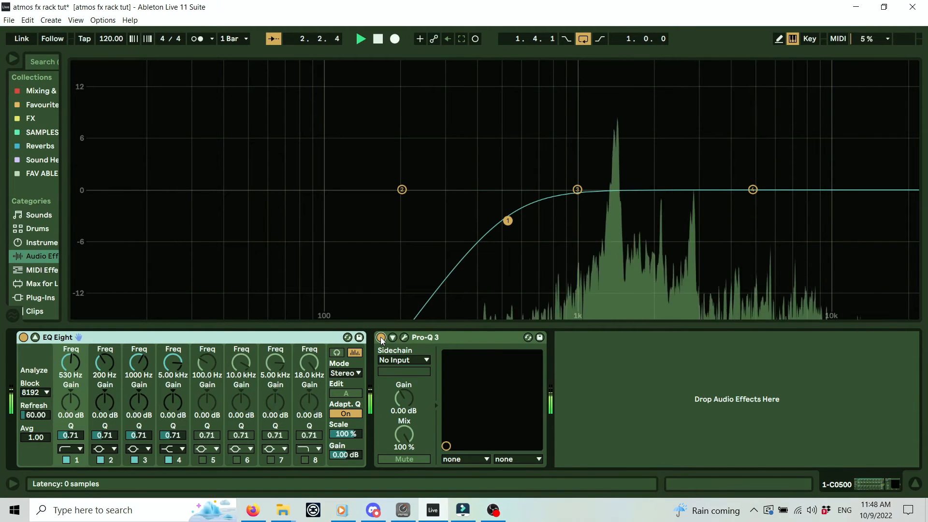
{"action": "key", "text": "space"}
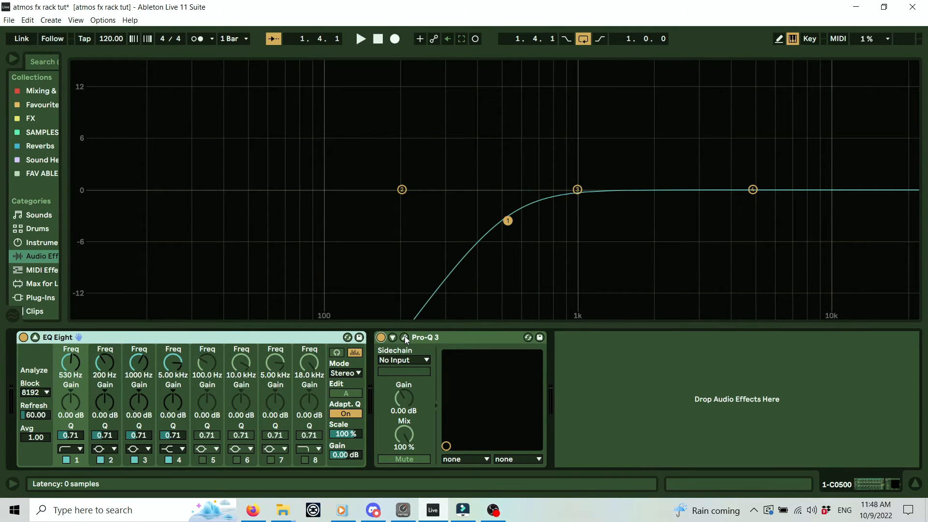
Reopen and close the Pro-Q 3 window, return to the arrangement, and move the loop to bar 1.
{"action": "left_click", "coordinate": [404, 337]}
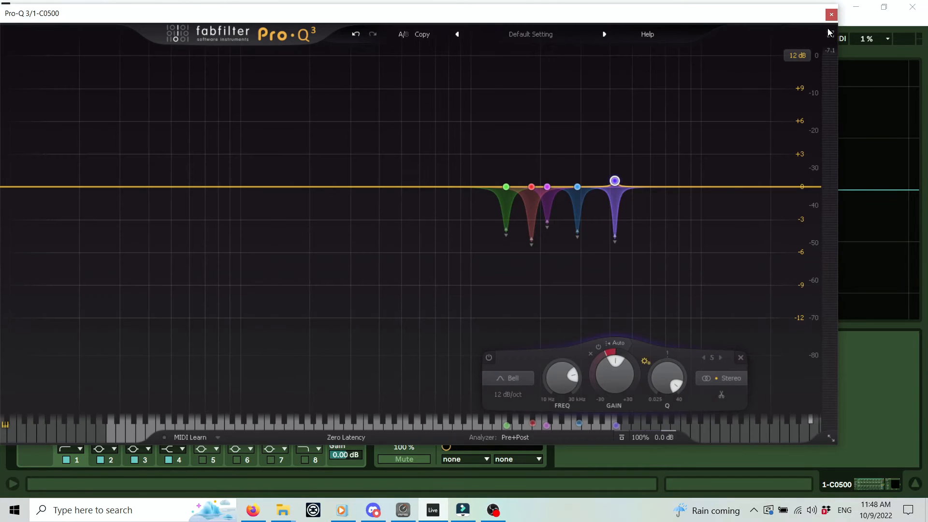
{"action": "left_click", "coordinate": [831, 15]}
{"action": "left_click", "coordinate": [915, 485]}
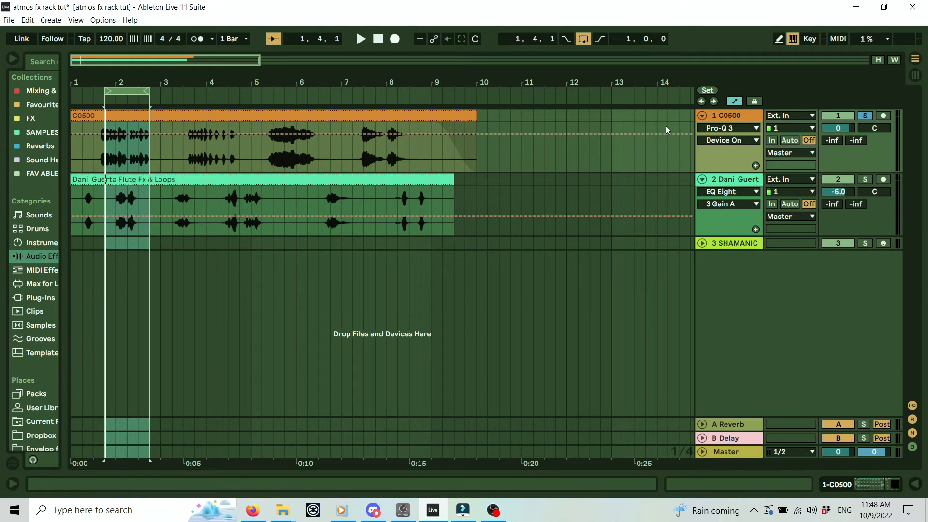
{"action": "left_click_drag", "start_coordinate": [122, 91], "coordinate": [84, 91]}
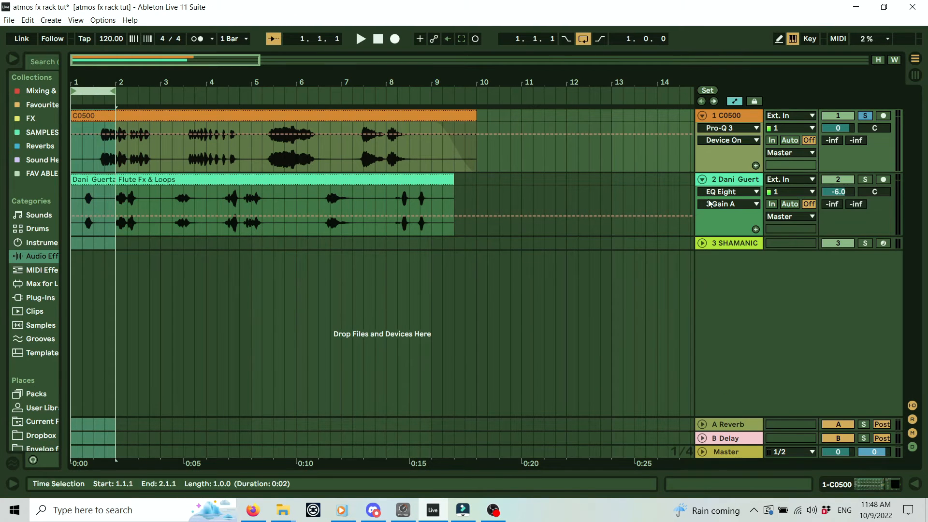
Freeze the flute track and flatten it to audio, leaving its device chain empty.
{"action": "double_click", "coordinate": [746, 177]}
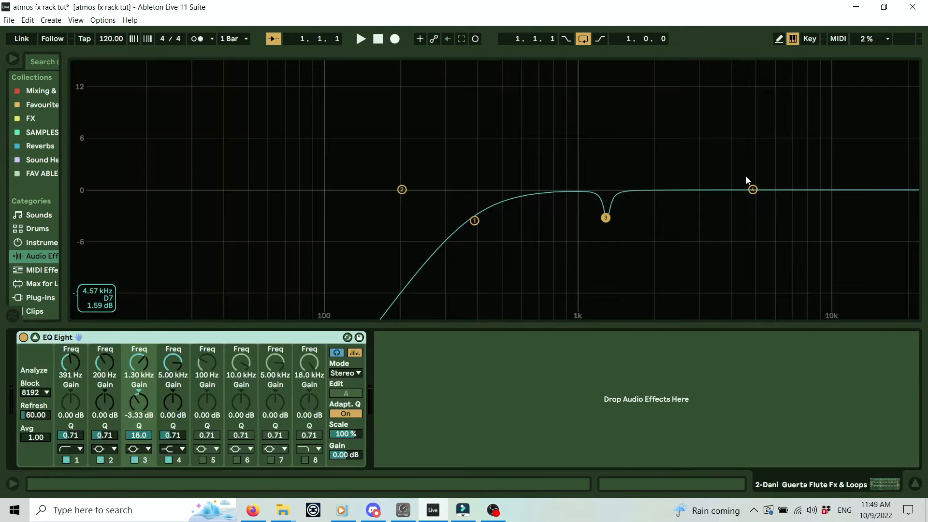
{"action": "left_click", "coordinate": [916, 486]}
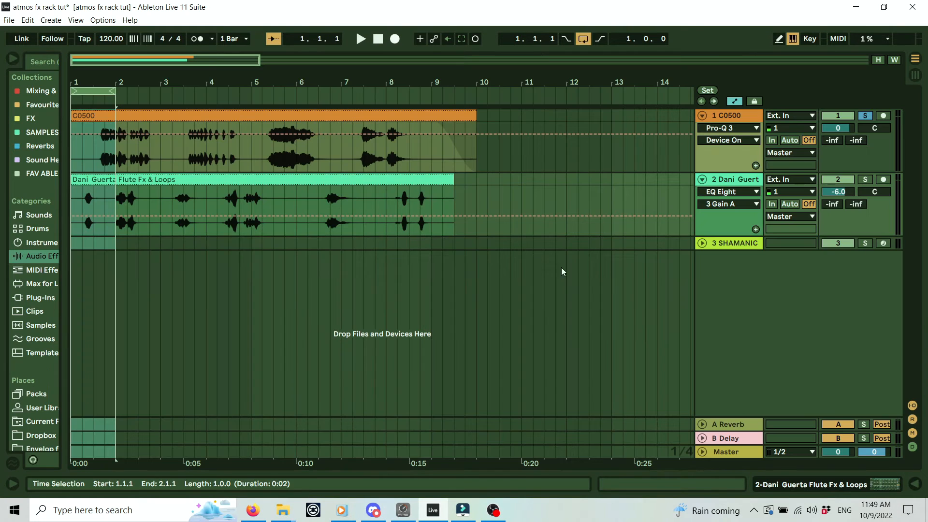
{"action": "right_click", "coordinate": [736, 181]}
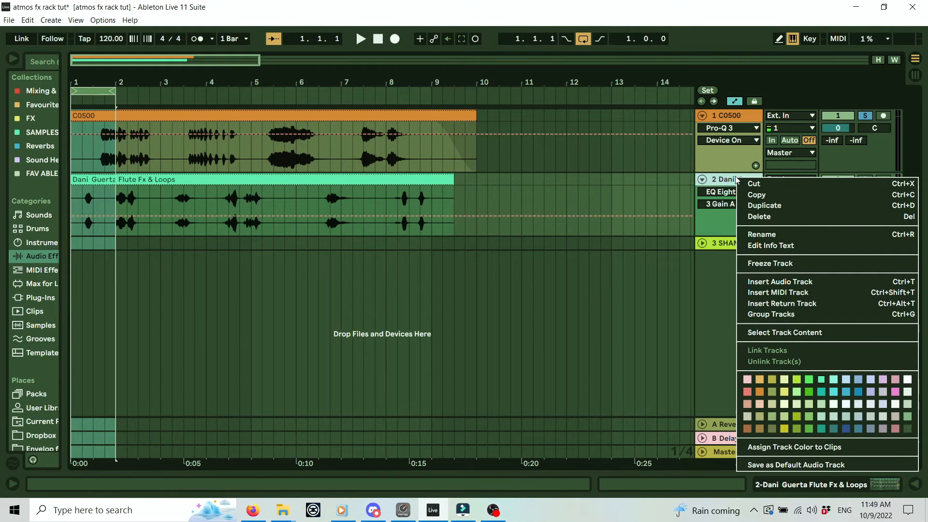
{"action": "left_click", "coordinate": [789, 267]}
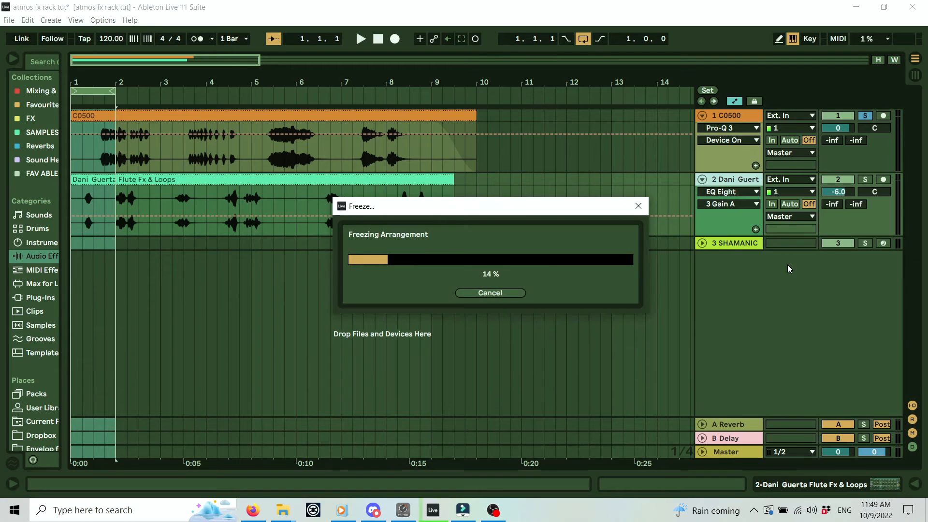
{"action": "right_click", "coordinate": [731, 184]}
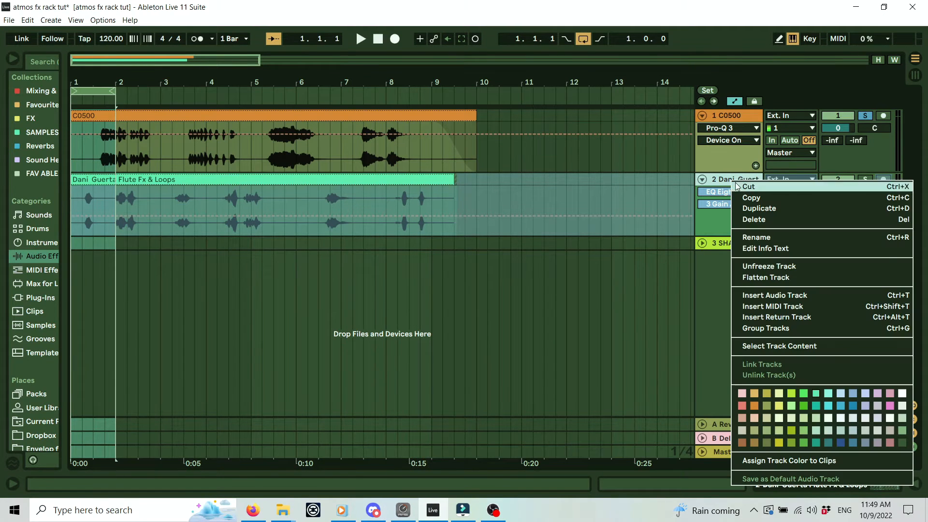
{"action": "left_click", "coordinate": [783, 278]}
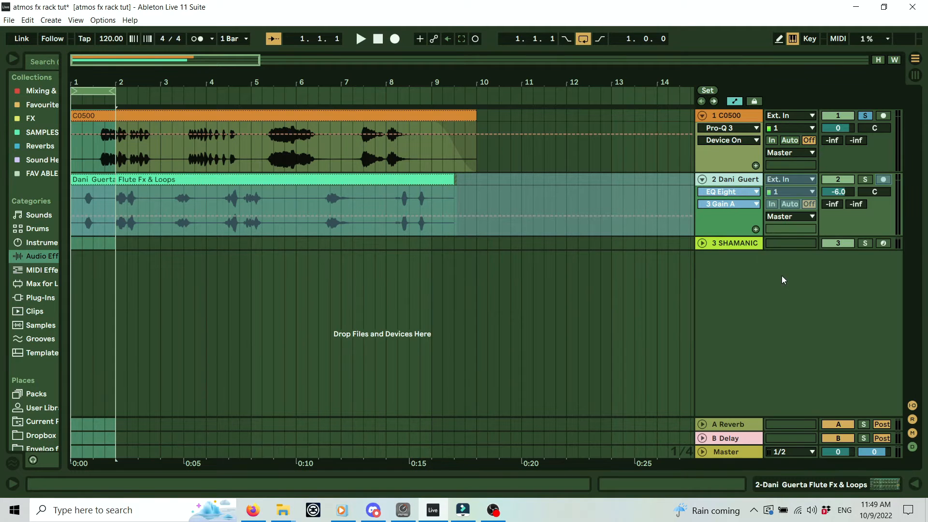
{"action": "double_click", "coordinate": [733, 179]}
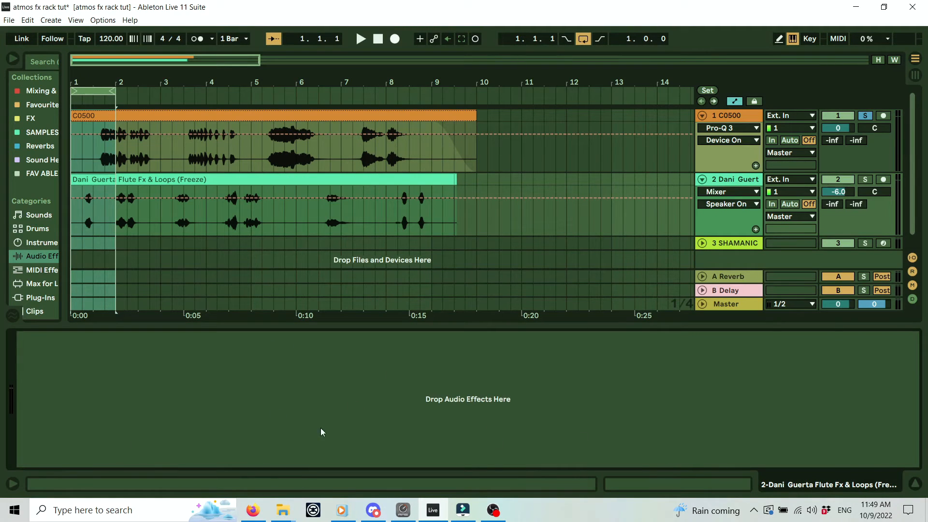
Delete the C0500 track and zoom in on the start of the flute clip.
{"action": "left_click", "coordinate": [915, 484]}
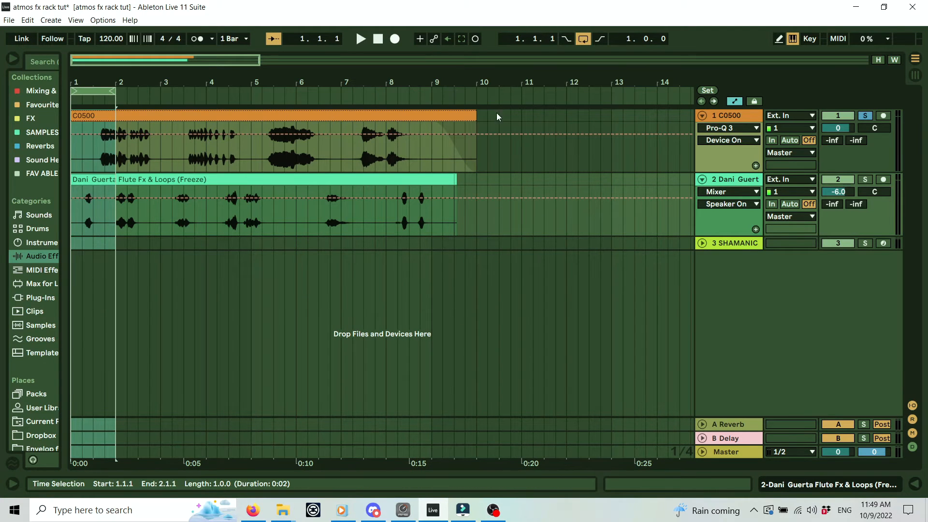
{"action": "left_click", "coordinate": [746, 112]}
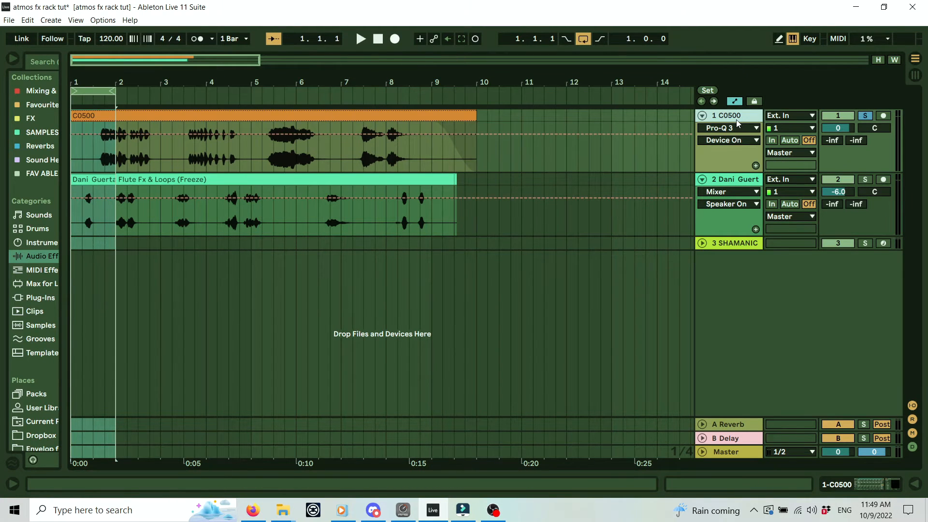
{"action": "key", "text": "Delete"}
{"action": "left_click_drag", "start_coordinate": [96, 73], "coordinate": [115, 80]}
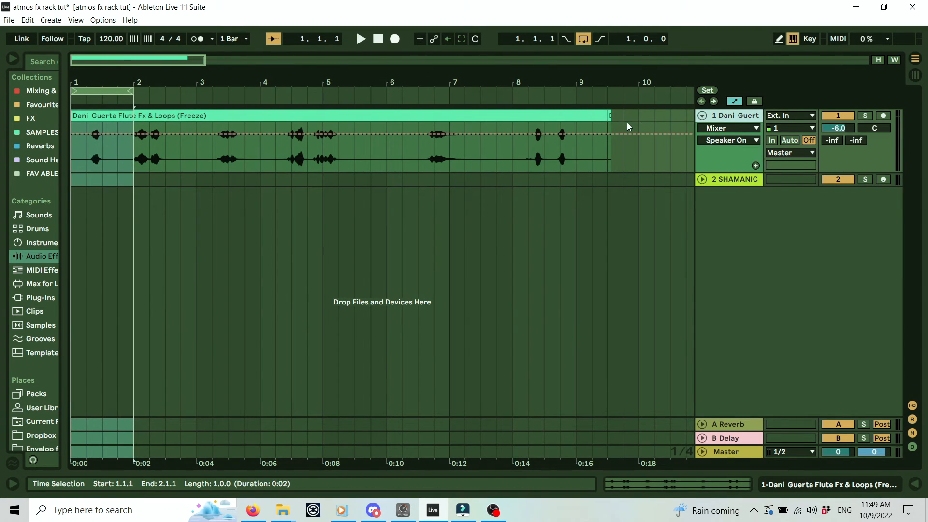
Split the flute clip at bars 1.2 and 1.3.3 and delete the empty lead-in before 1.2.
{"action": "left_click_drag", "start_coordinate": [626, 123], "coordinate": [603, 118]}
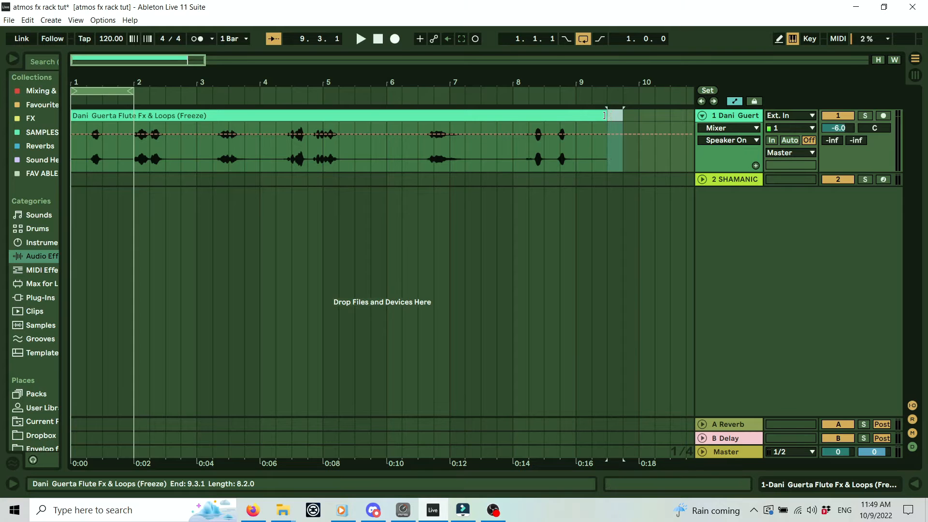
{"action": "left_click_drag", "start_coordinate": [125, 78], "coordinate": [140, 81]}
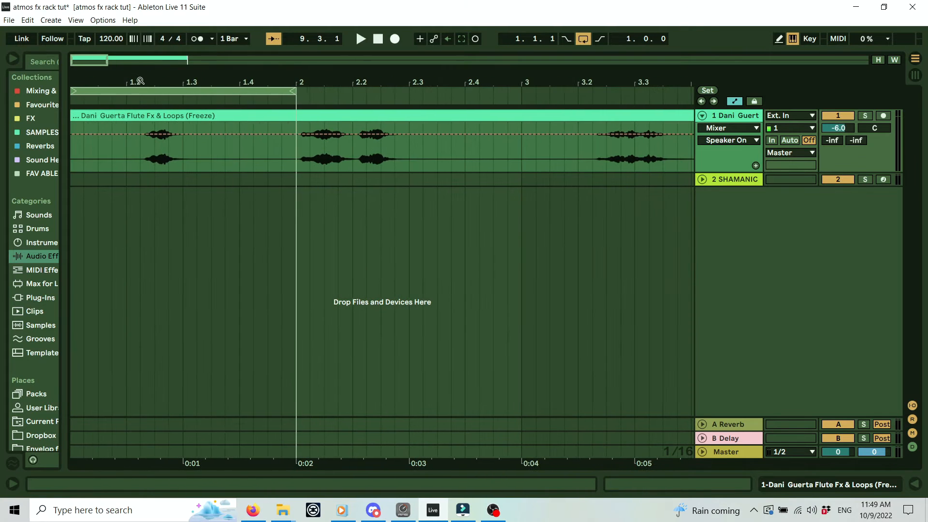
{"action": "left_click_drag", "start_coordinate": [73, 92], "coordinate": [126, 92]}
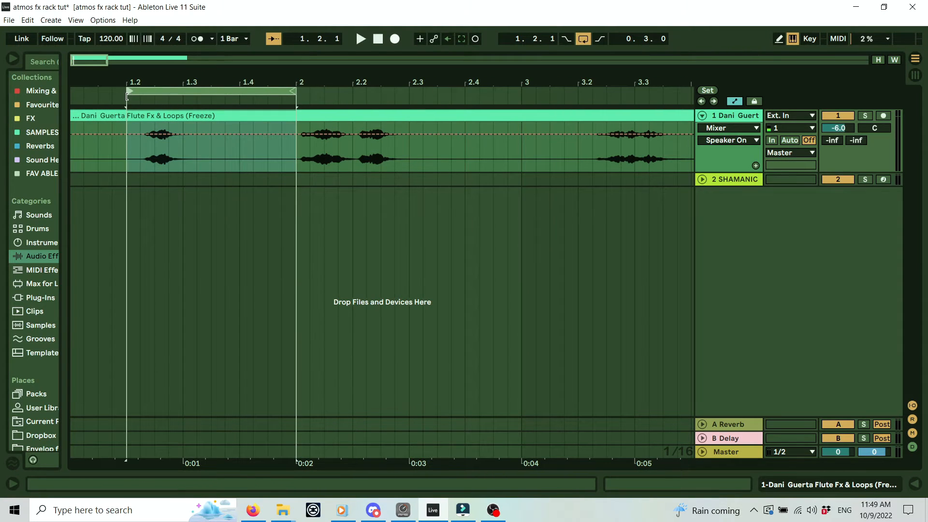
{"action": "left_click_drag", "start_coordinate": [293, 91], "coordinate": [209, 98]}
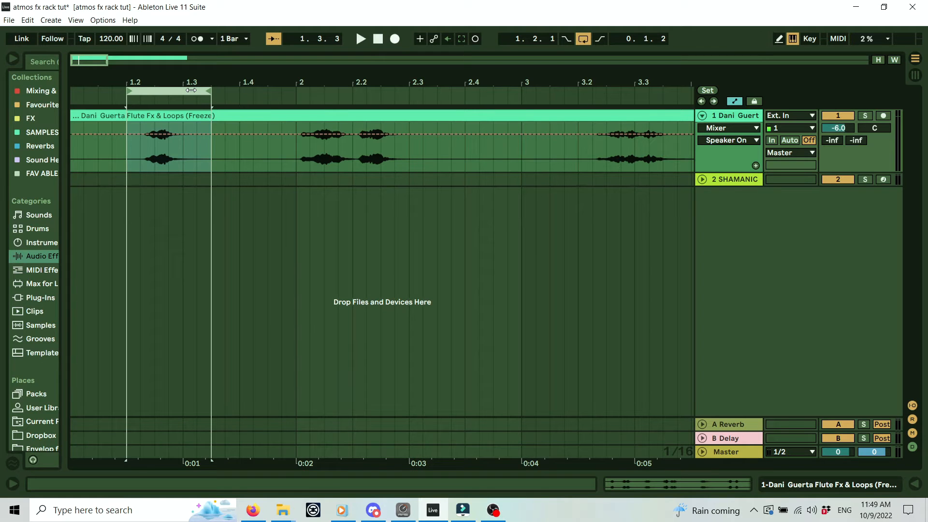
{"action": "key", "text": "ctrl+e"}
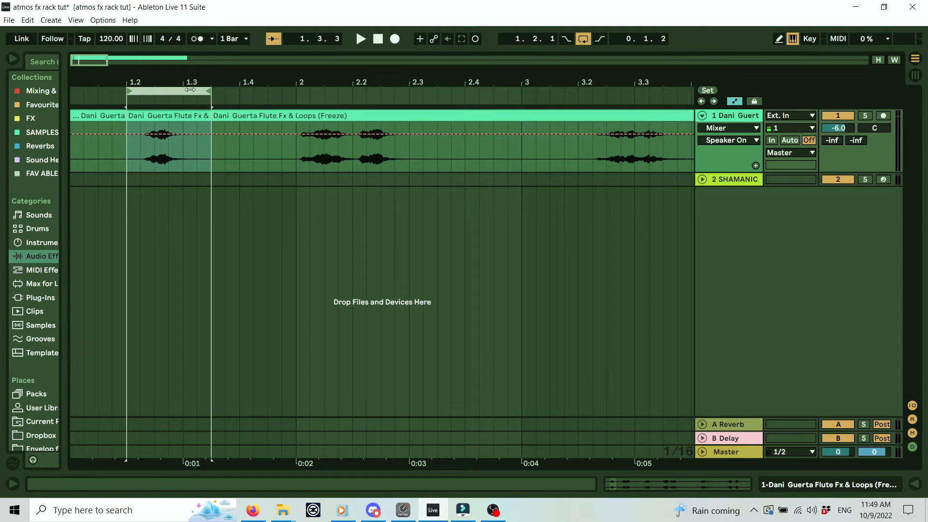
{"action": "left_click", "coordinate": [93, 117]}
{"action": "key", "text": "Delete"}
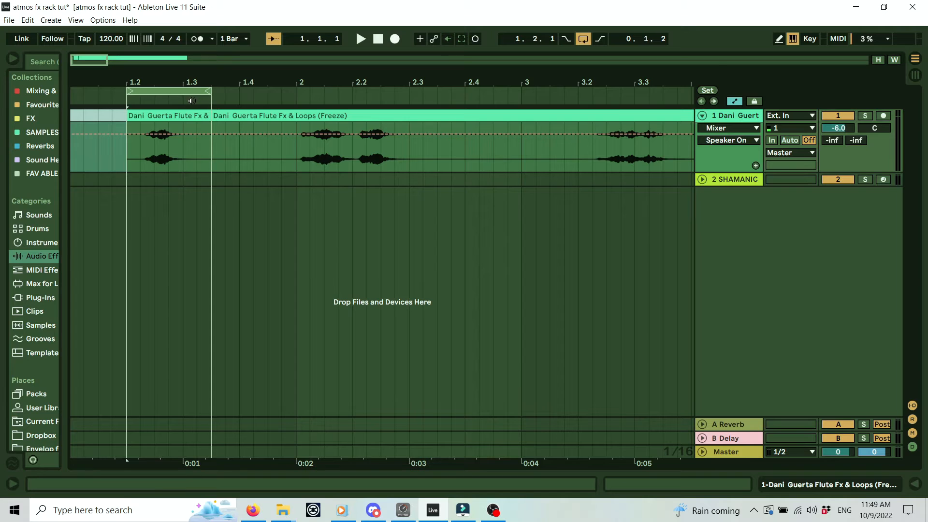
Split the clip at bars 2 and 2.3, selecting the piece between 1.3.3 and 2.
{"action": "left_click_drag", "start_coordinate": [189, 92], "coordinate": [414, 94]}
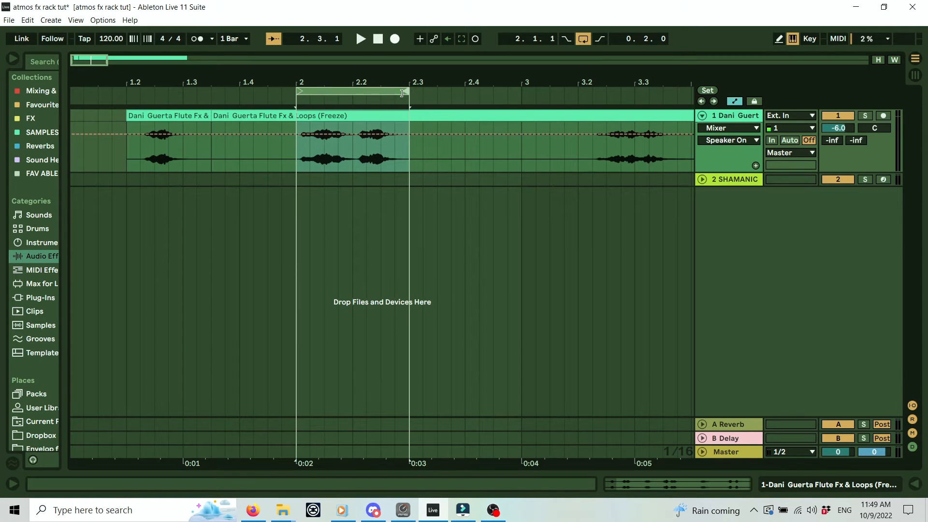
{"action": "left_click", "coordinate": [381, 92]}
{"action": "key", "text": "ctrl+e"}
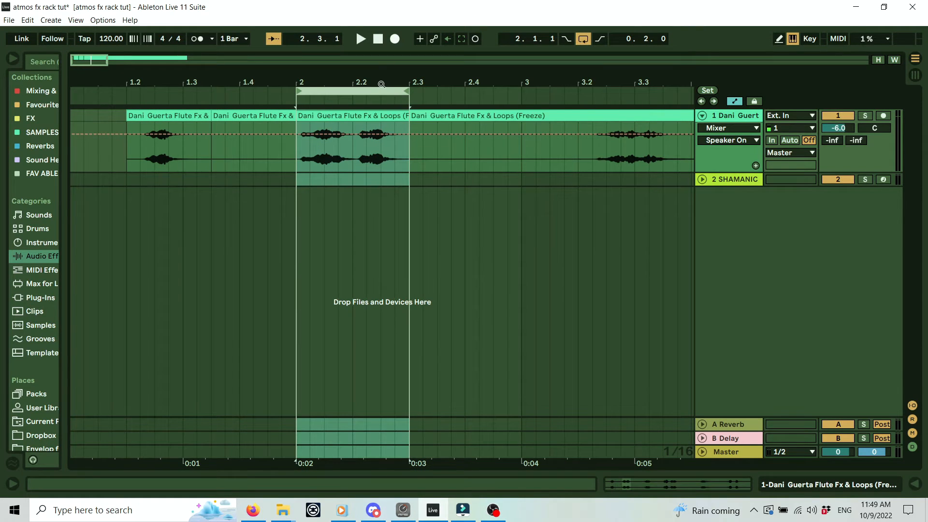
{"action": "left_click", "coordinate": [247, 119]}
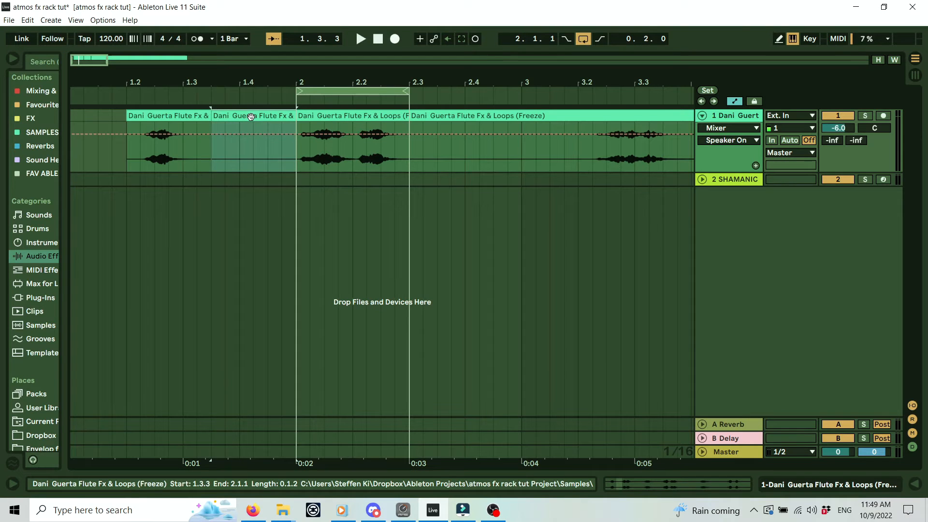
Set the loop to span 2.3 to 3.4 and split the clip at its edges.
{"action": "left_click_drag", "start_coordinate": [365, 91], "coordinate": [578, 93]}
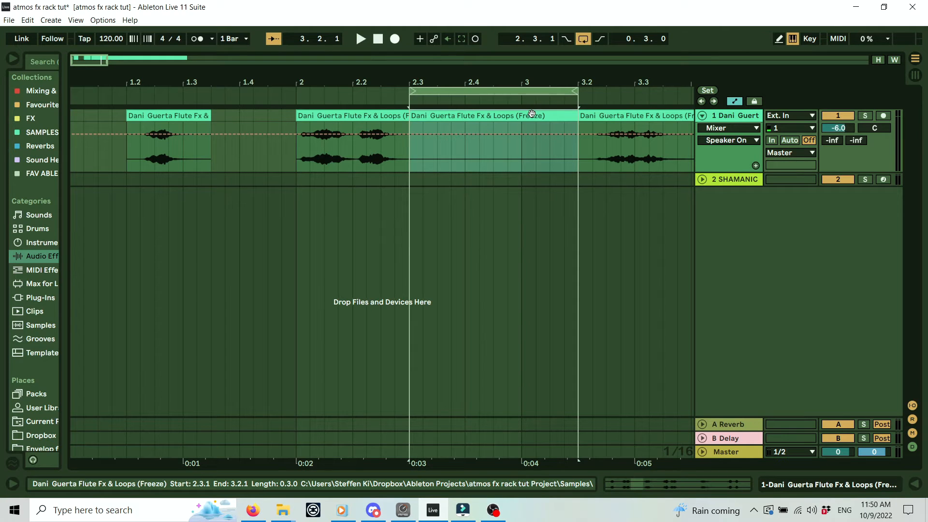
{"action": "left_click_drag", "start_coordinate": [524, 82], "coordinate": [600, 89]}
{"action": "left_click", "coordinate": [397, 92]}
{"action": "key", "text": "ctrl+e"}
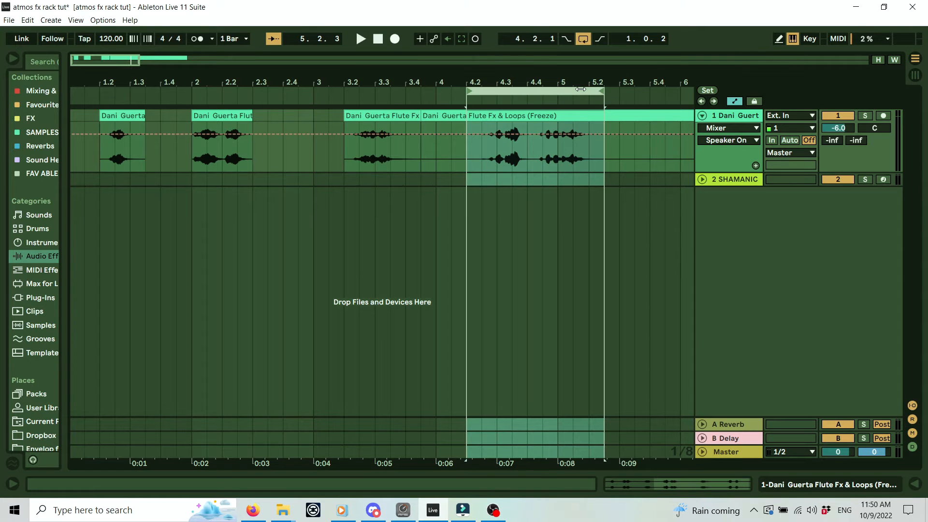
Split at 4.2, 5.2, 5.3 and 6.3, deleting the 5.3–6.3 piece and the short piece before 4.2.
{"action": "key", "text": "ctrl+e"}
{"action": "left_click_drag", "start_coordinate": [439, 83], "coordinate": [438, 58]}
{"action": "left_click_drag", "start_coordinate": [381, 93], "coordinate": [478, 94]}
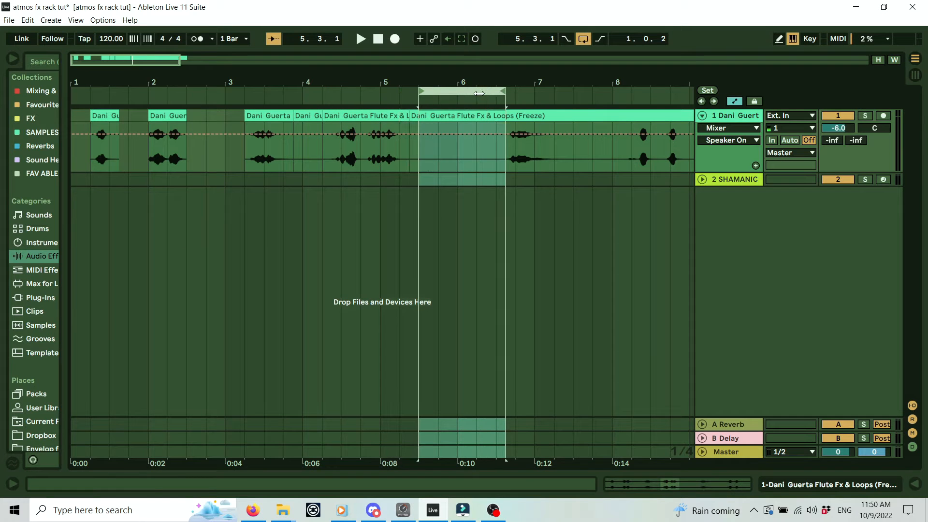
{"action": "key", "text": "ctrl+e"}
{"action": "left_click", "coordinate": [471, 118]}
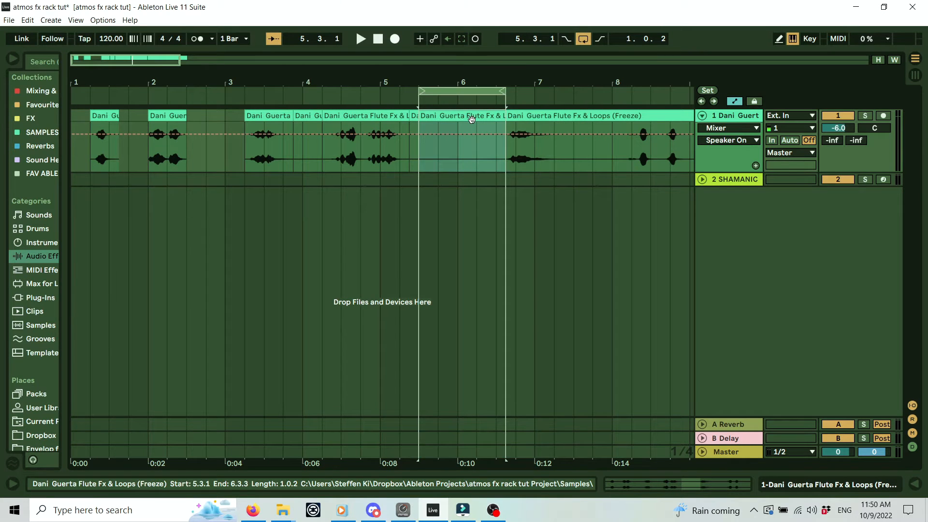
{"action": "key", "text": "Delete"}
{"action": "left_click", "coordinate": [306, 114]}
{"action": "key", "text": "Delete"}
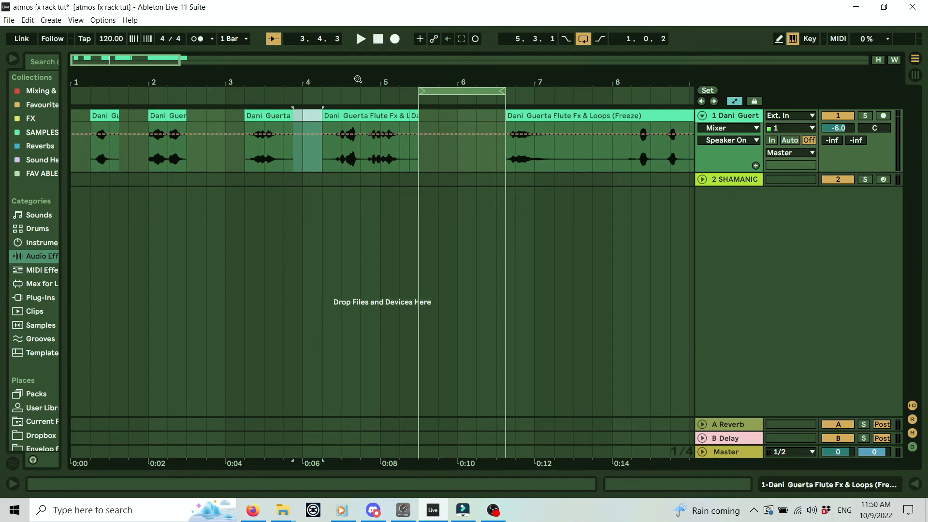
Split the flute clip at 4.4.1 and at bar 8.
{"action": "left_click_drag", "start_coordinate": [358, 82], "coordinate": [370, 156]}
{"action": "left_click", "coordinate": [371, 153]}
{"action": "key", "text": "ctrl+e"}
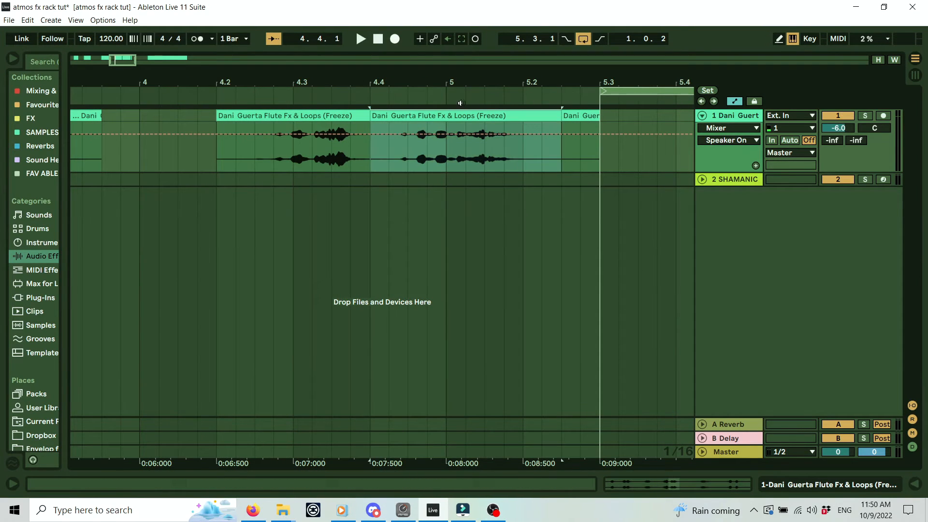
{"action": "left_click_drag", "start_coordinate": [500, 75], "coordinate": [505, 26]}
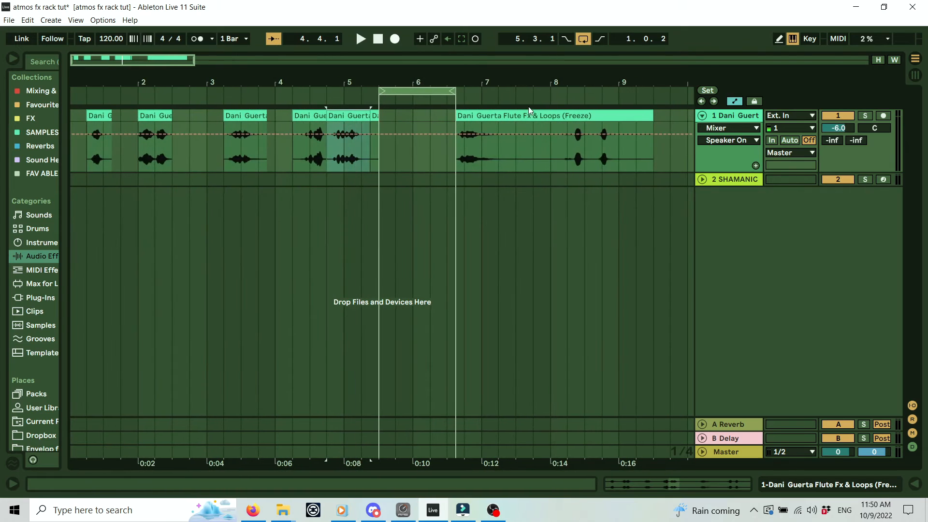
{"action": "left_click", "coordinate": [555, 152]}
{"action": "key", "text": "ctrl+e"}
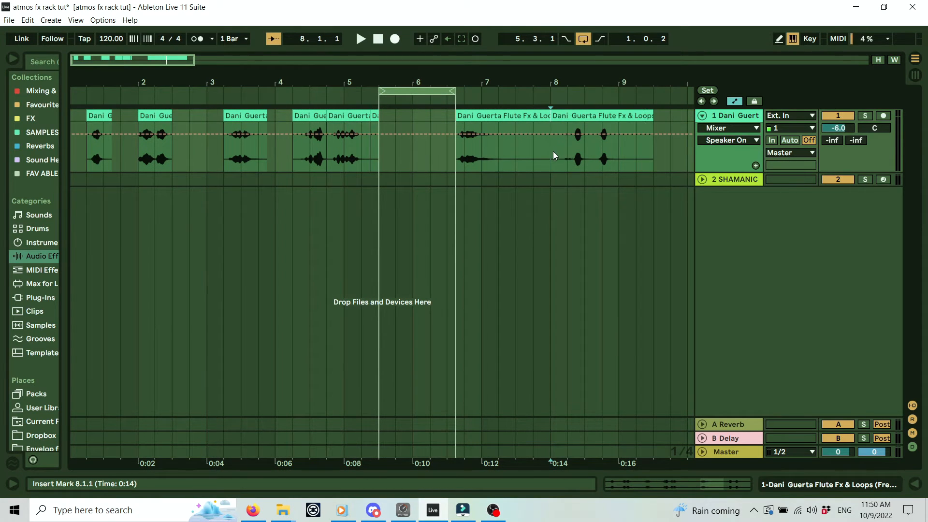
Move the last flute slice to about bar 9.4 and widen the browser panel.
{"action": "left_click_drag", "start_coordinate": [267, 77], "coordinate": [265, 43]}
{"action": "left_click_drag", "start_coordinate": [171, 77], "coordinate": [171, 74]}
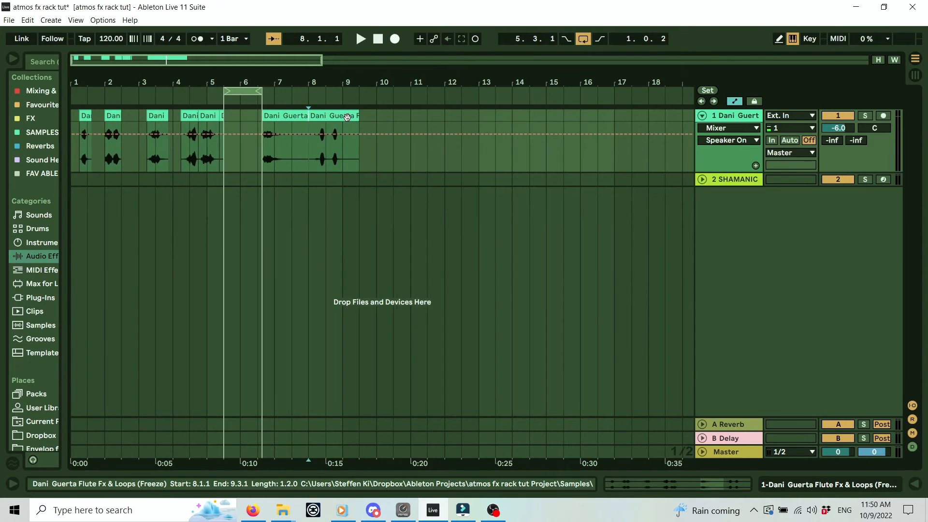
{"action": "left_click_drag", "start_coordinate": [347, 117], "coordinate": [396, 117]}
{"action": "left_click_drag", "start_coordinate": [249, 82], "coordinate": [341, 80]}
{"action": "left_click_drag", "start_coordinate": [274, 78], "coordinate": [268, 80]}
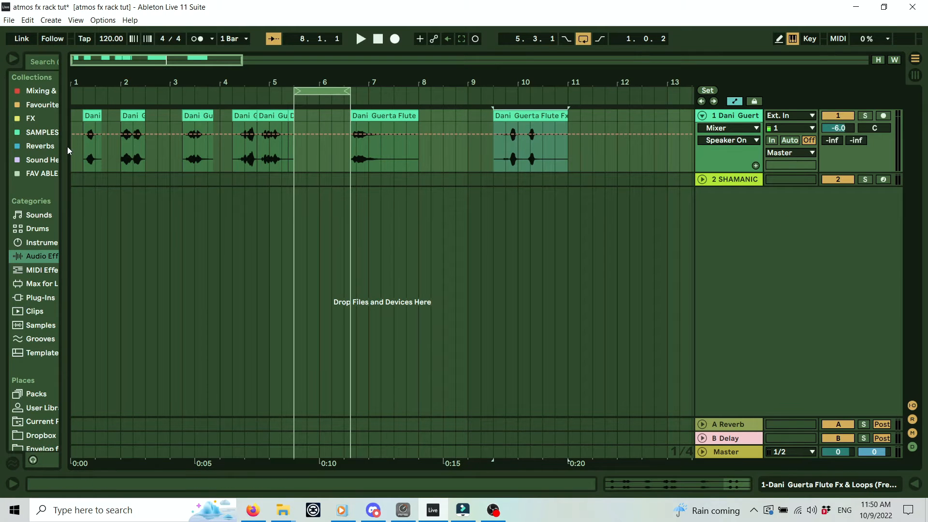
{"action": "left_click_drag", "start_coordinate": [68, 146], "coordinate": [199, 150]}
Insert a new MIDI track and load an empty Drum Rack onto it from the Drums browser.
{"action": "right_click", "coordinate": [724, 210]}
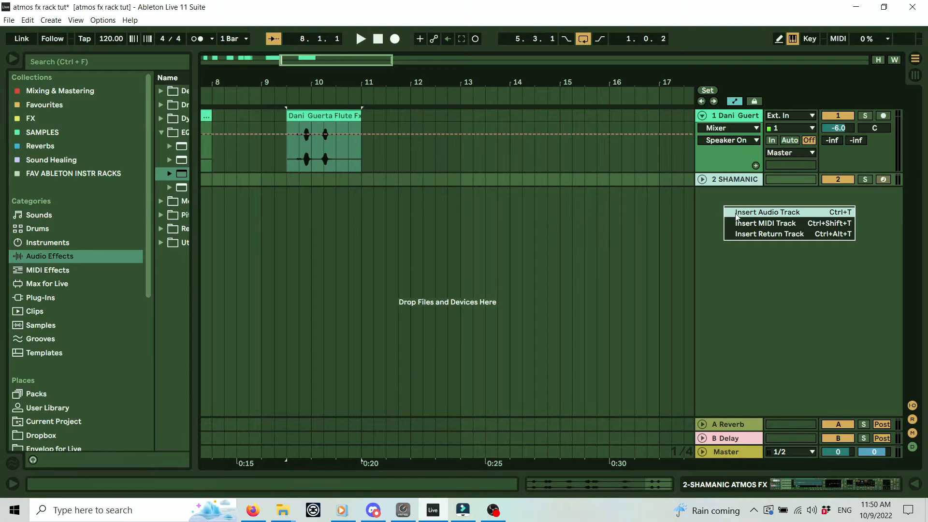
{"action": "key", "text": "Escape"}
{"action": "key", "text": "ctrl+shift+t"}
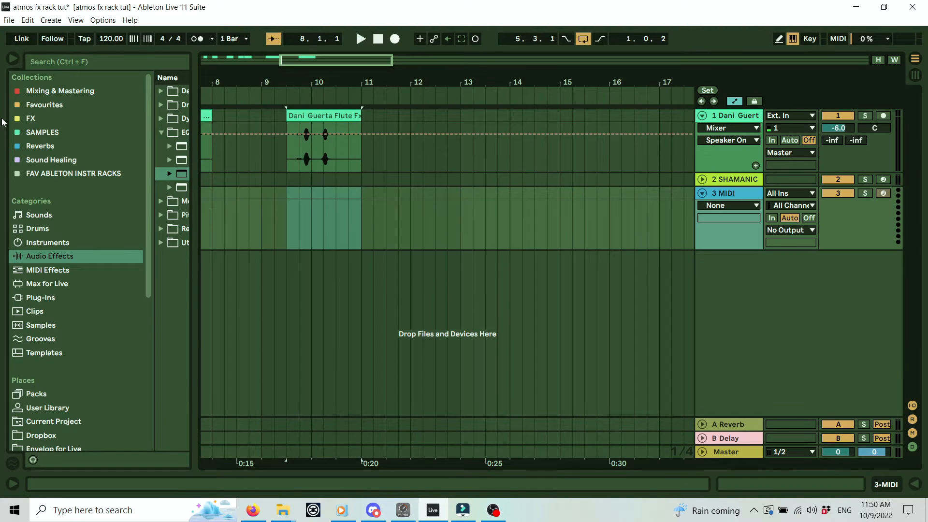
{"action": "left_click", "coordinate": [49, 230]}
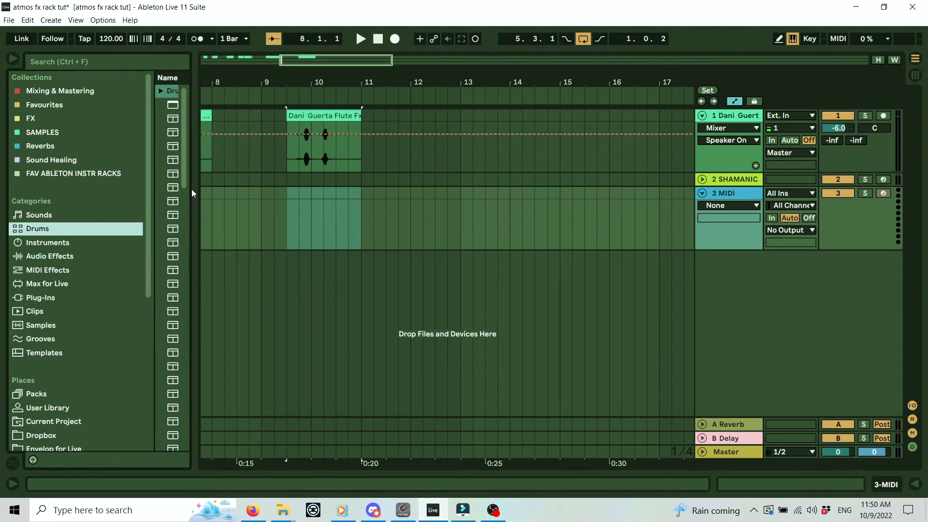
{"action": "left_click_drag", "start_coordinate": [196, 189], "coordinate": [376, 189]}
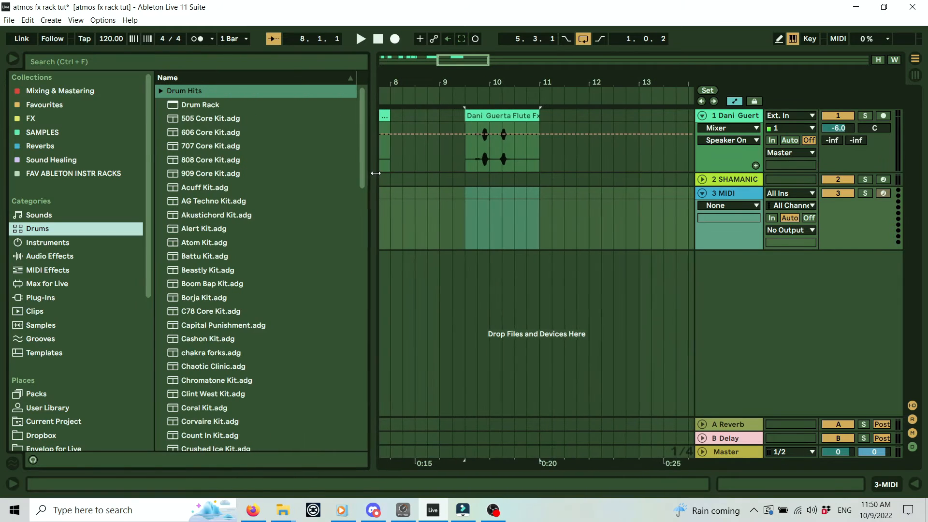
{"action": "left_click", "coordinate": [192, 107]}
{"action": "left_click_drag", "start_coordinate": [200, 105], "coordinate": [727, 194]}
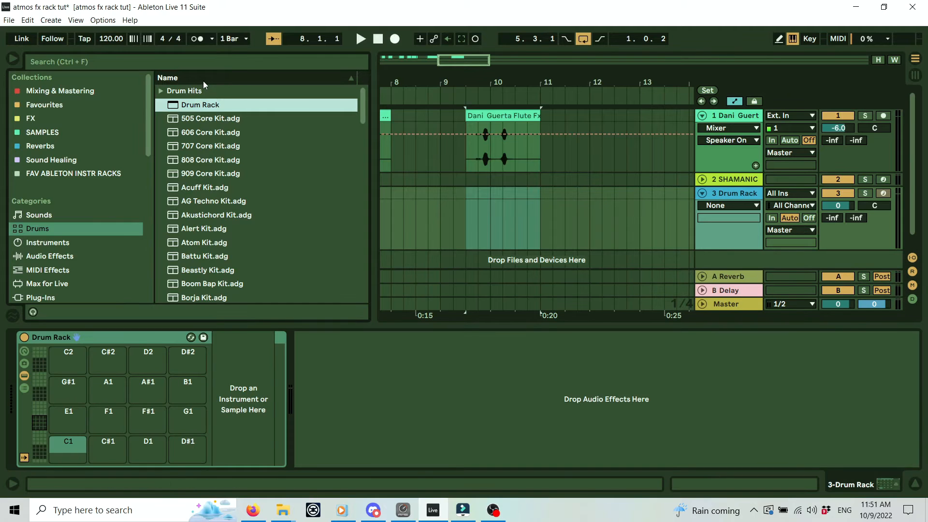
Hide the browser and select pad C1 in the Drum Rack.
{"action": "left_click", "coordinate": [11, 59]}
{"action": "left_click", "coordinate": [63, 426]}
{"action": "left_click", "coordinate": [63, 398]}
{"action": "left_click", "coordinate": [62, 371]}
{"action": "left_click", "coordinate": [70, 454]}
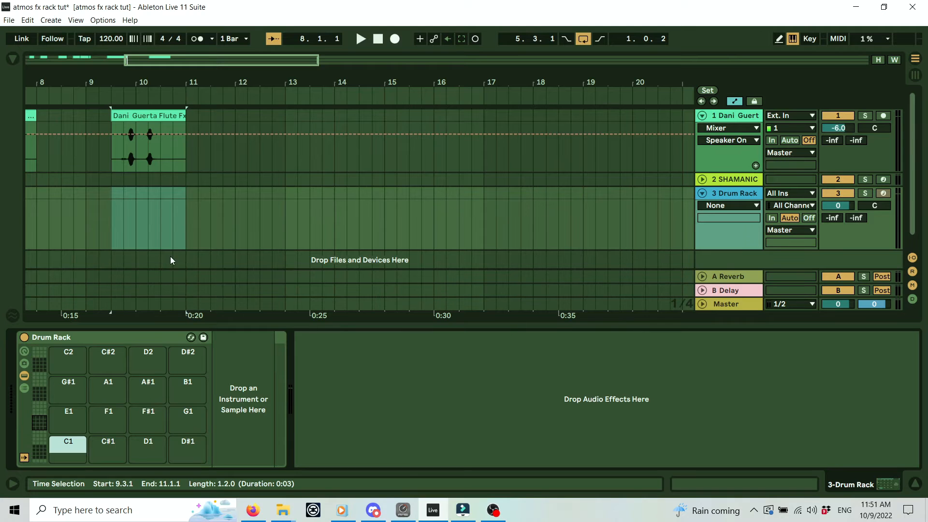
Load the first frozen flute slice from track 1 onto pad C1 and audition it.
{"action": "left_click_drag", "start_coordinate": [102, 74], "coordinate": [440, 75]}
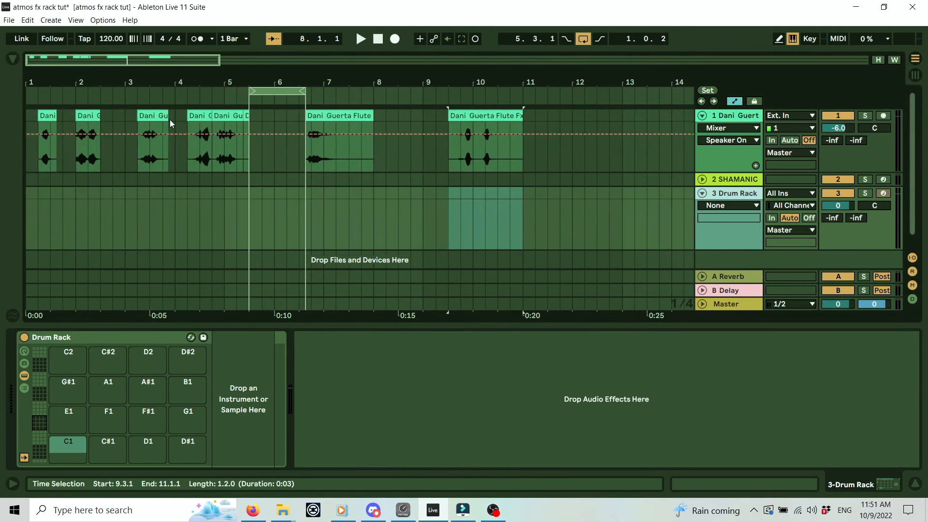
{"action": "left_click", "coordinate": [44, 116]}
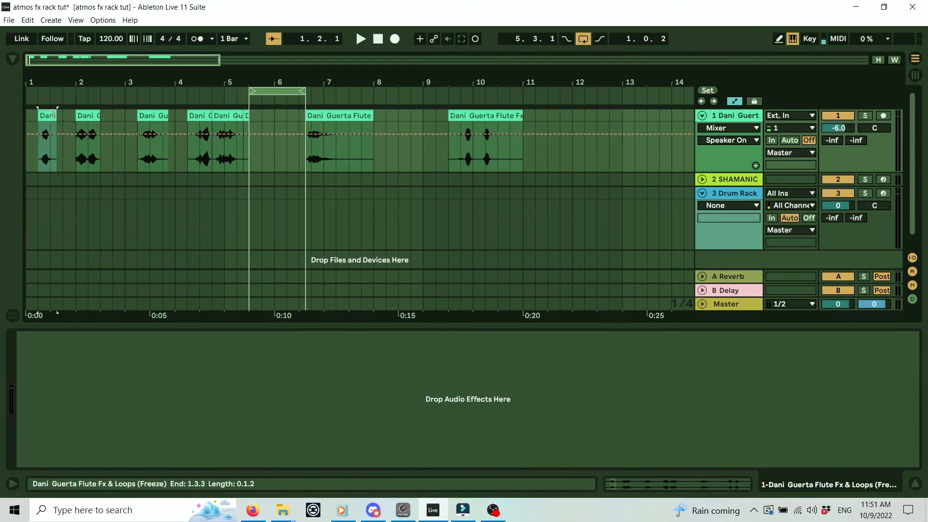
{"action": "left_click", "coordinate": [739, 194]}
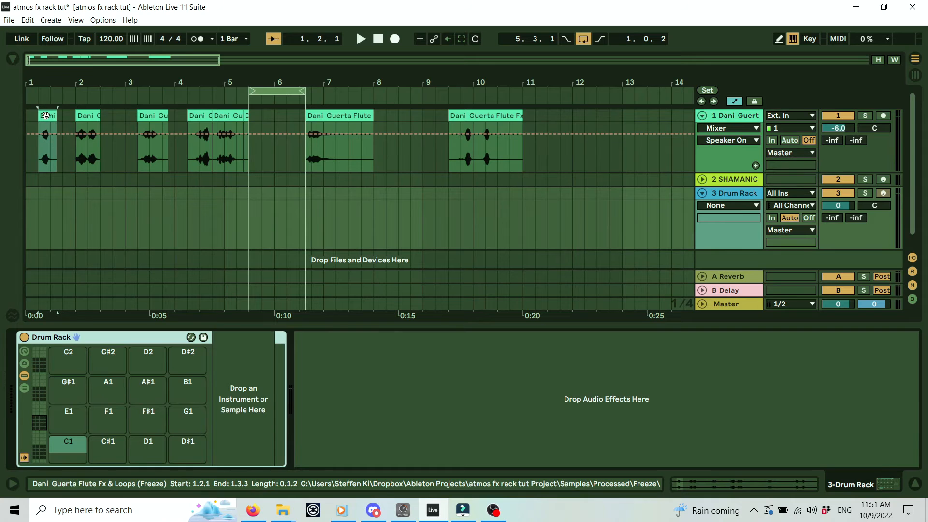
{"action": "scroll", "coordinate": [48, 290], "scroll_direction": "down", "scroll_amount": 1}
{"action": "scroll", "coordinate": [67, 435], "scroll_direction": "up", "scroll_amount": 4}
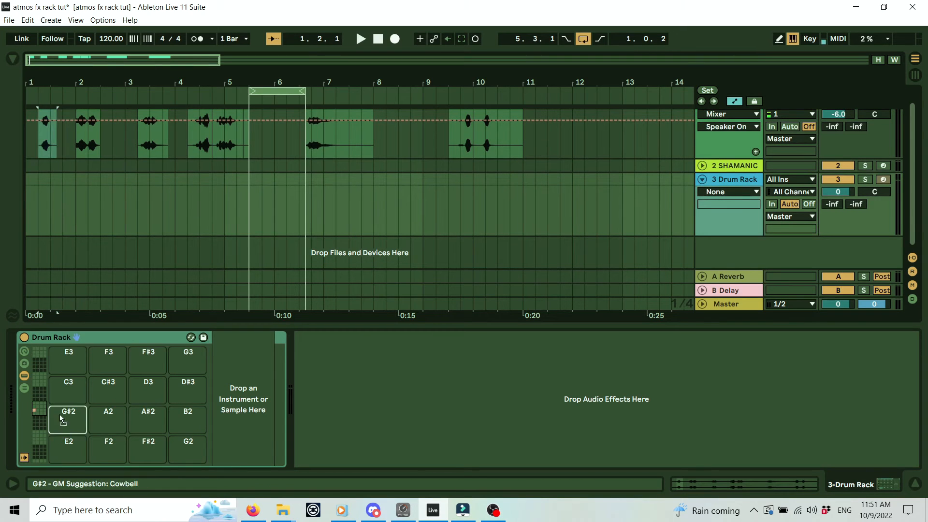
{"action": "mouse_move", "coordinate": [64, 455]}
{"action": "left_mouse_down"}
{"action": "mouse_move", "coordinate": [47, 418]}
{"action": "mouse_move", "coordinate": [36, 431]}
{"action": "mouse_move", "coordinate": [33, 422]}
{"action": "mouse_move", "coordinate": [40, 435]}
{"action": "mouse_move", "coordinate": [35, 425]}
{"action": "mouse_move", "coordinate": [58, 420]}
{"action": "mouse_move", "coordinate": [71, 444]}
{"action": "mouse_move", "coordinate": [36, 403]}
{"action": "mouse_move", "coordinate": [51, 407]}
{"action": "mouse_move", "coordinate": [43, 425]}
{"action": "mouse_move", "coordinate": [64, 441]}
{"action": "left_mouse_up"}
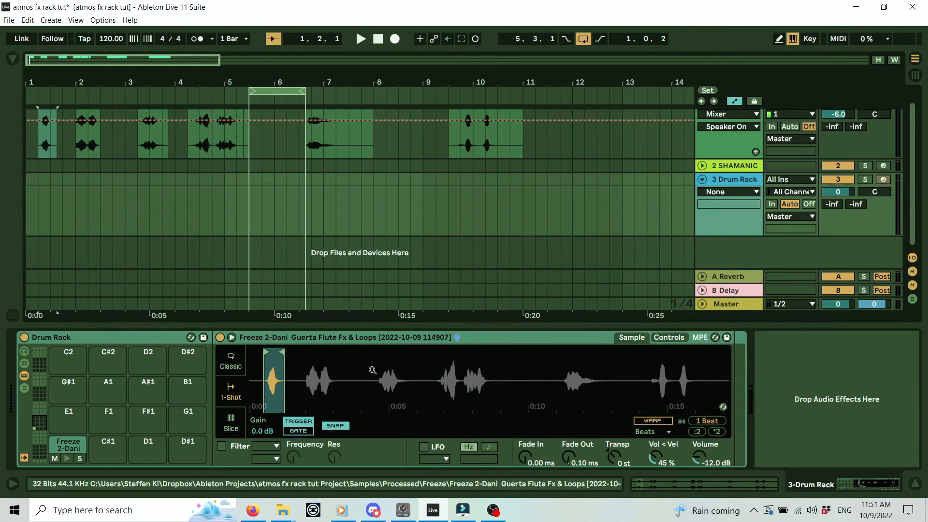
{"action": "left_click", "coordinate": [67, 458]}
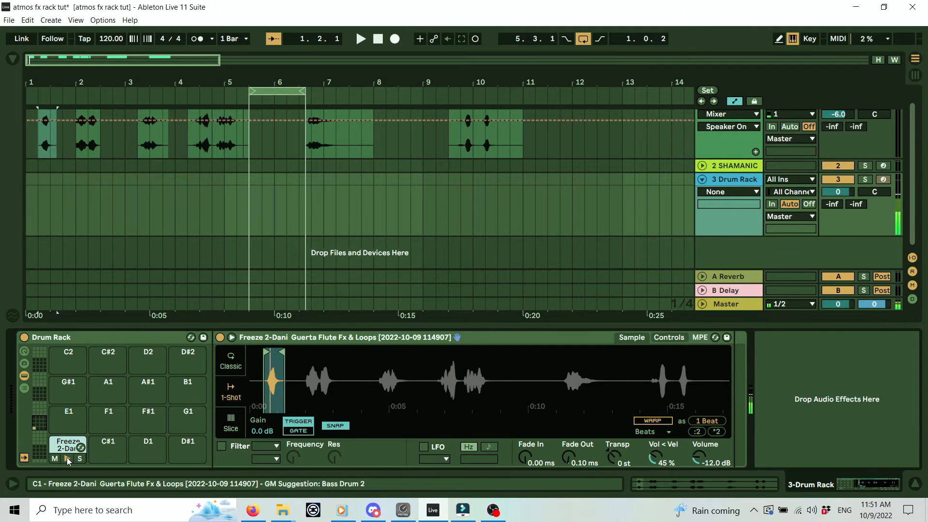
{"action": "scroll", "coordinate": [79, 285], "scroll_direction": "up", "scroll_amount": 1}
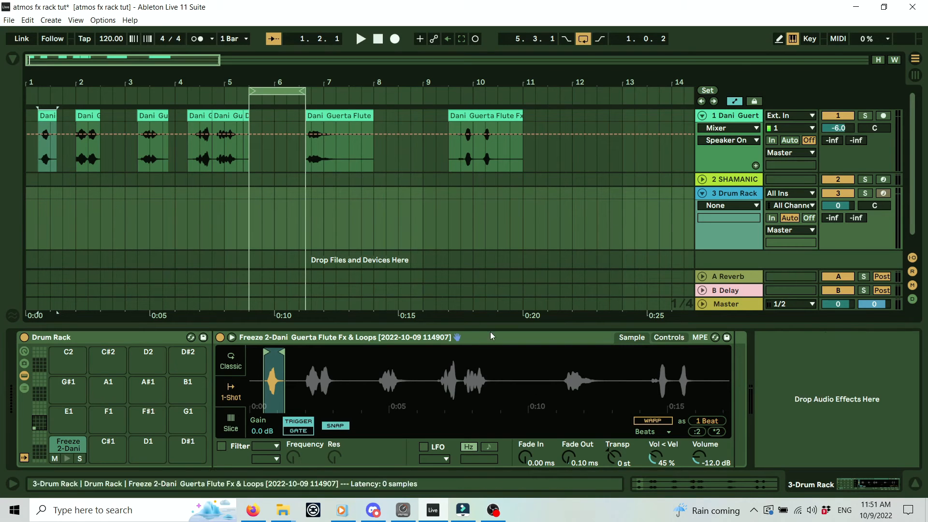
Crop all of track 1's flute clips to their used lengths.
{"action": "left_click", "coordinate": [46, 115]}
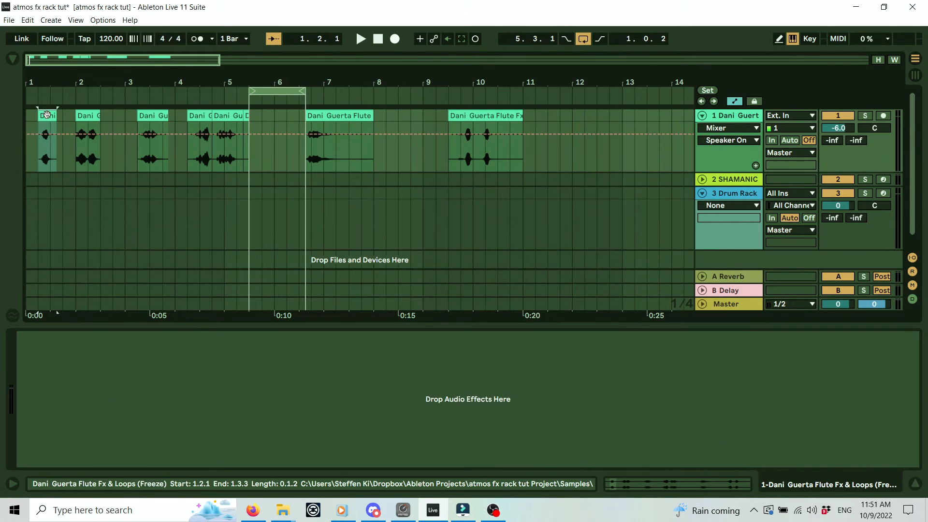
{"action": "left_click", "coordinate": [492, 116], "text": "shift"}
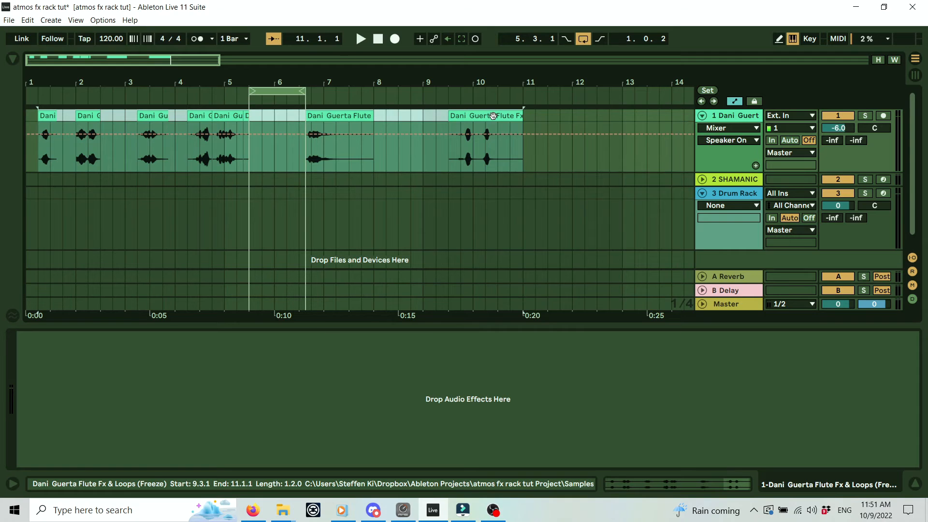
{"action": "right_click", "coordinate": [492, 116]}
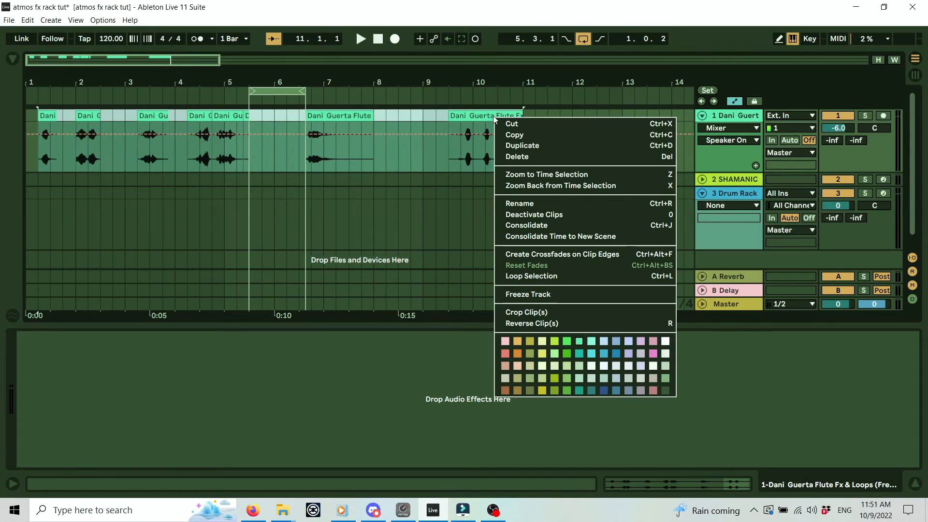
{"action": "left_click", "coordinate": [528, 313]}
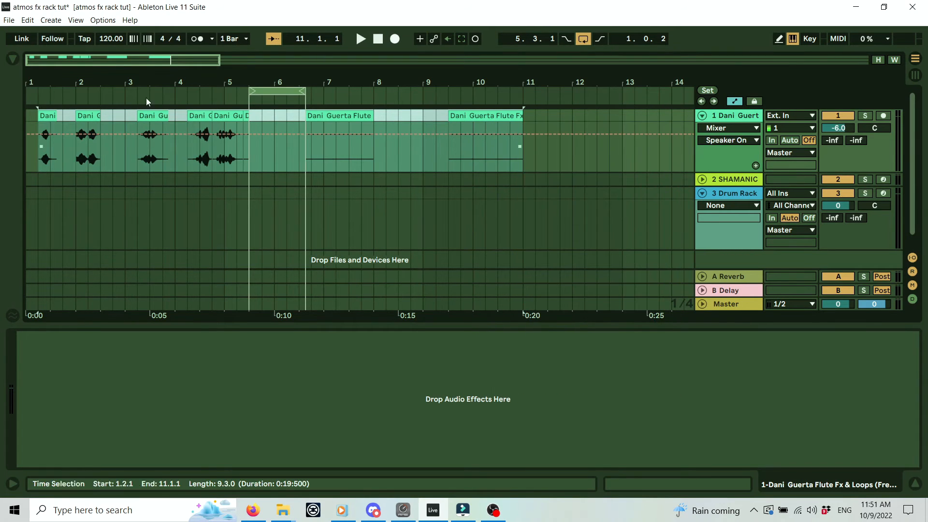
Replace pad C1's sample with the first cropped flute clip.
{"action": "double_click", "coordinate": [50, 115]}
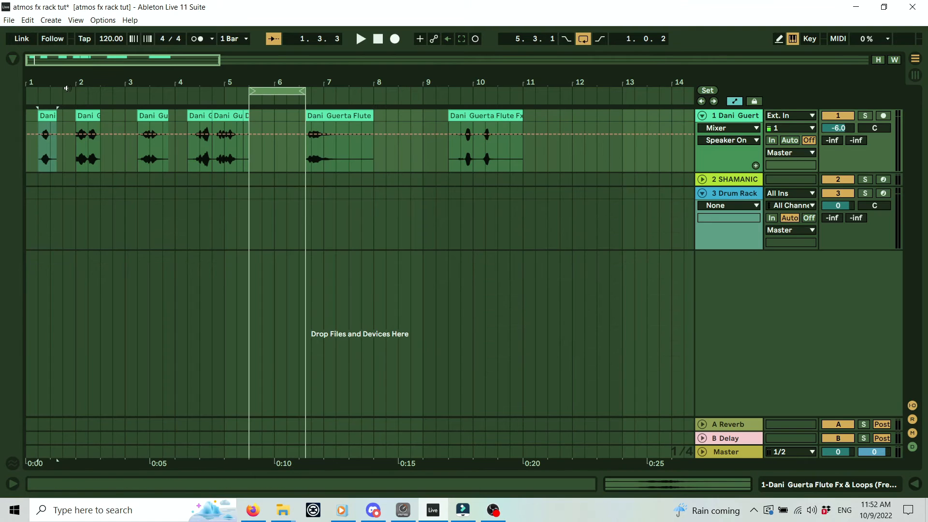
{"action": "left_click", "coordinate": [915, 483]}
{"action": "double_click", "coordinate": [742, 194]}
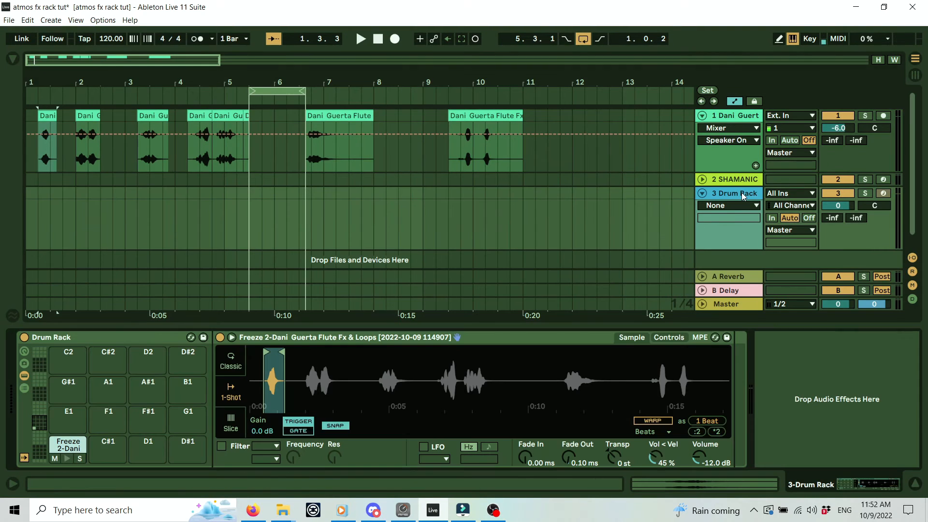
{"action": "left_click_drag", "start_coordinate": [46, 114], "coordinate": [21, 427]}
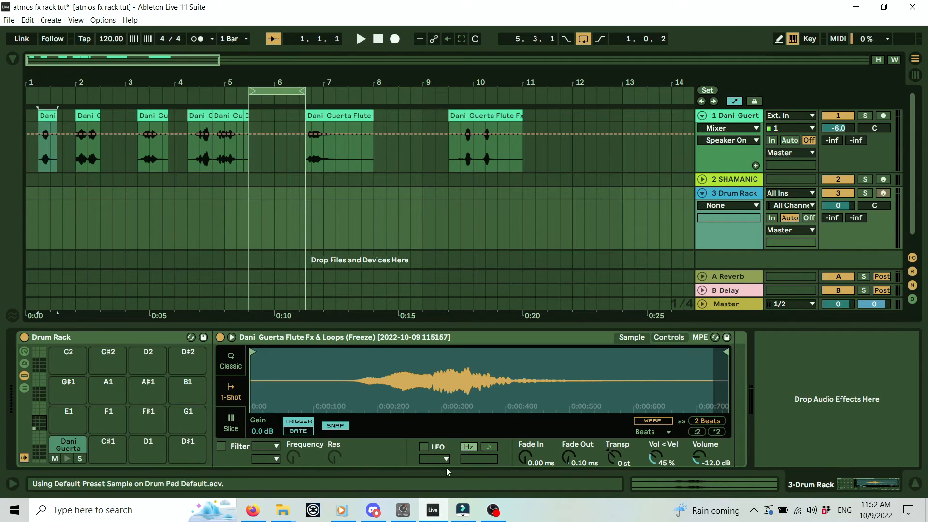
{"action": "left_click", "coordinate": [70, 448]}
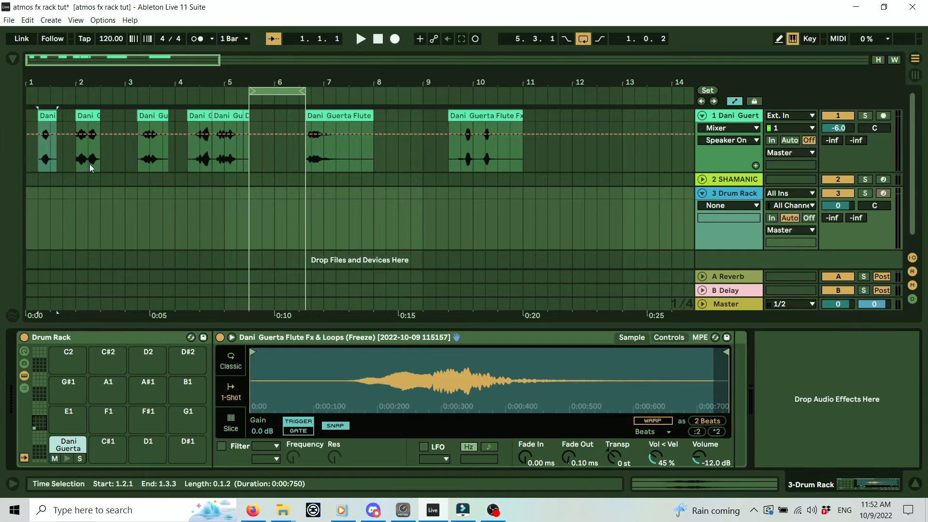
{"action": "left_click", "coordinate": [110, 444]}
{"action": "left_click", "coordinate": [138, 446]}
{"action": "left_click", "coordinate": [198, 447]}
{"action": "left_click", "coordinate": [104, 443]}
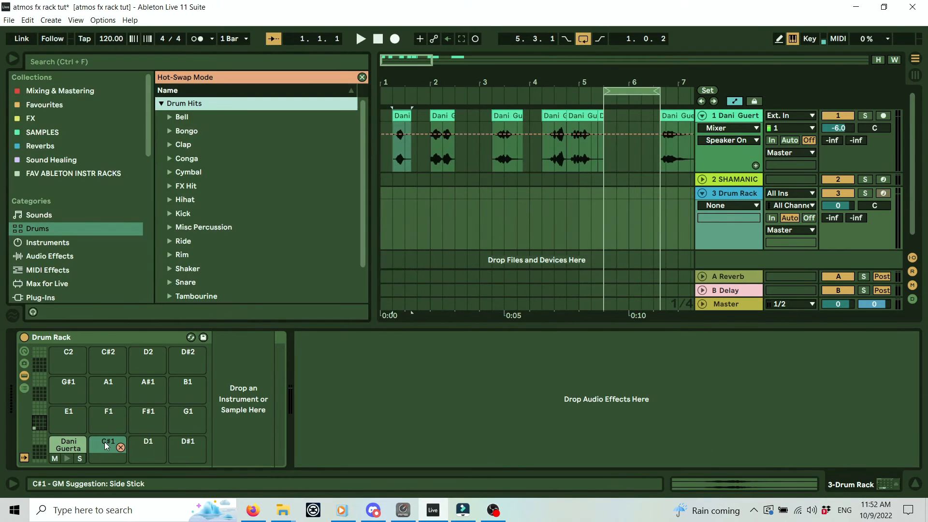
{"action": "left_click", "coordinate": [60, 445]}
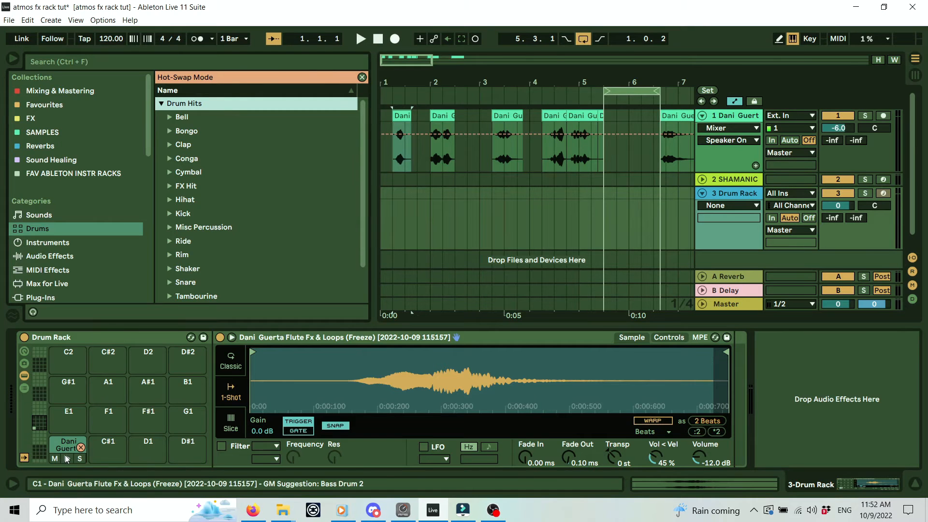
{"action": "left_click", "coordinate": [65, 446]}
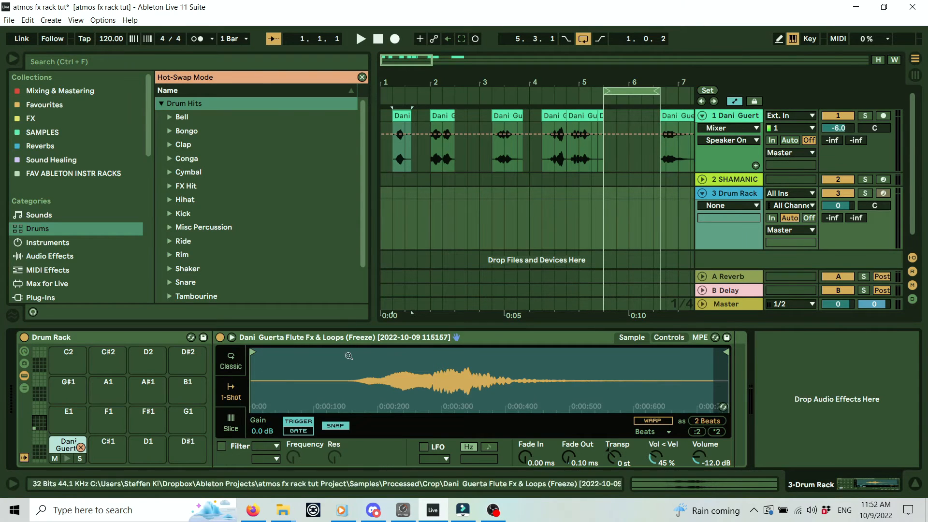
{"action": "left_click", "coordinate": [344, 338]}
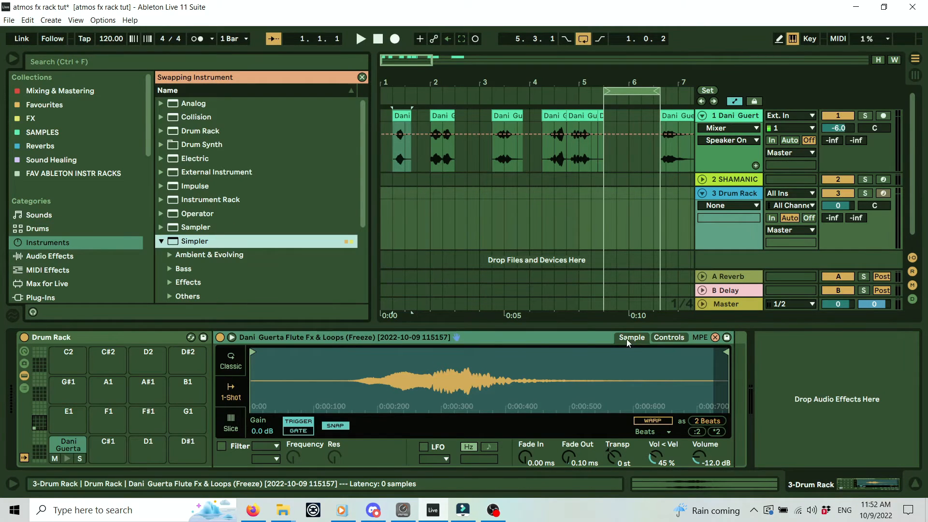
{"action": "left_click", "coordinate": [12, 60]}
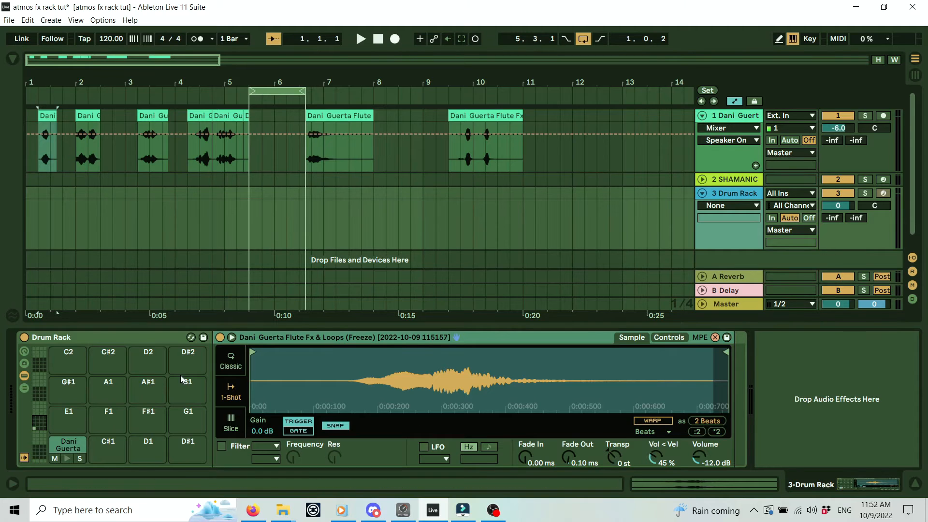
{"action": "left_click", "coordinate": [67, 458]}
{"action": "key", "text": "q"}
{"action": "left_click", "coordinate": [68, 459]}
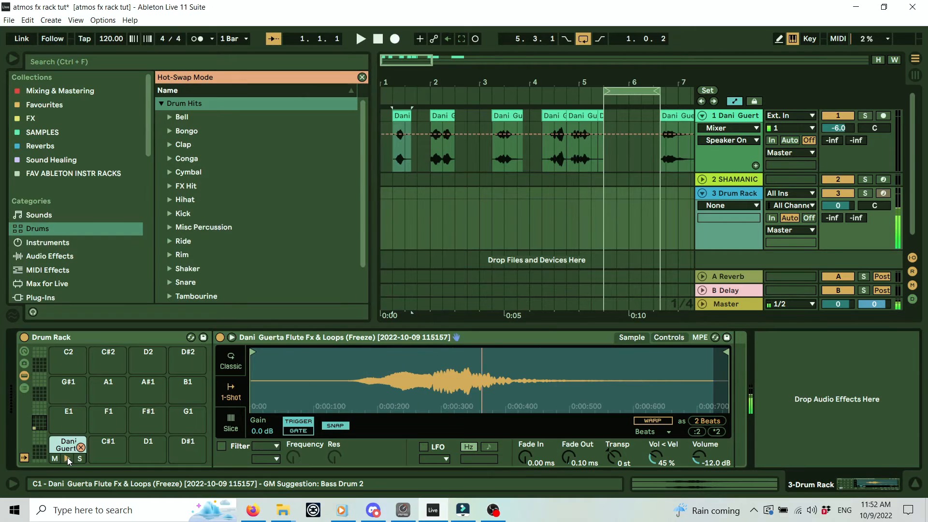
{"action": "left_click", "coordinate": [81, 448]}
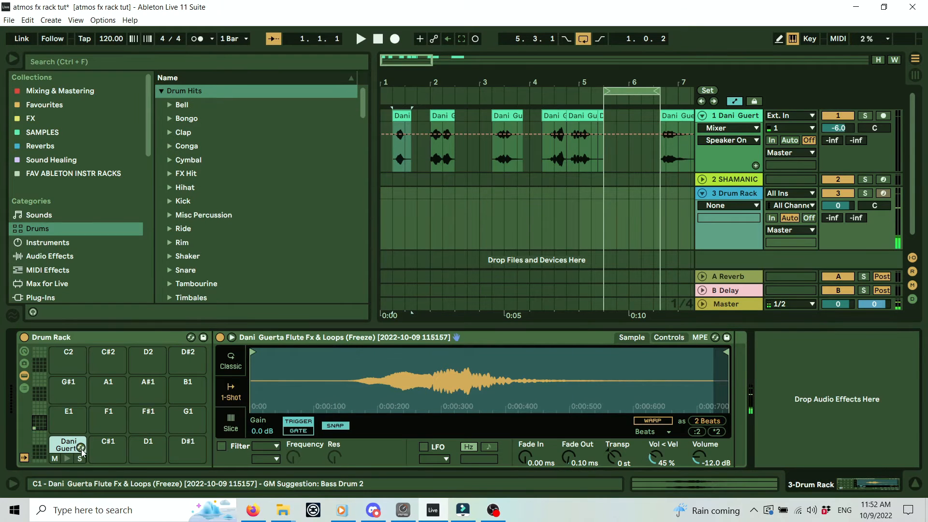
{"action": "left_click", "coordinate": [15, 60]}
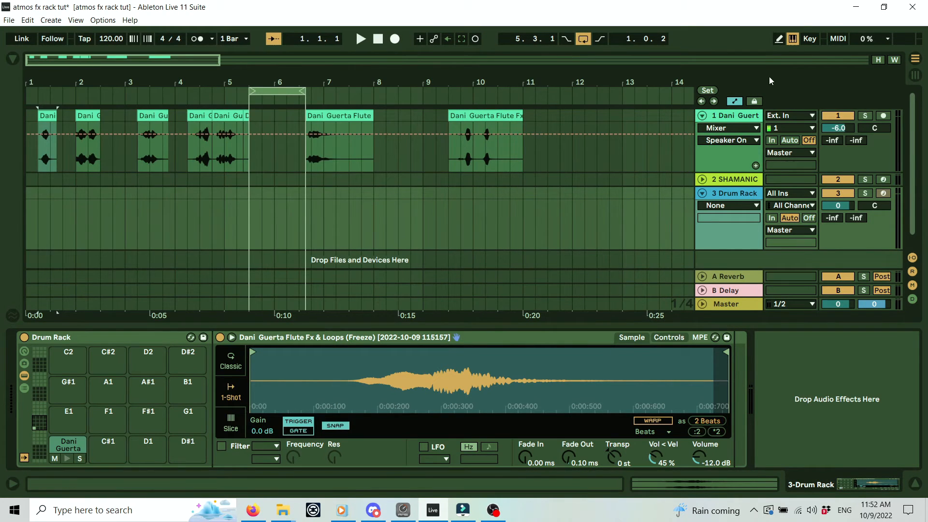
Enable computer MIDI keys, arm the Drum Rack track, and play the C1 flute pad.
{"action": "left_click", "coordinate": [792, 40]}
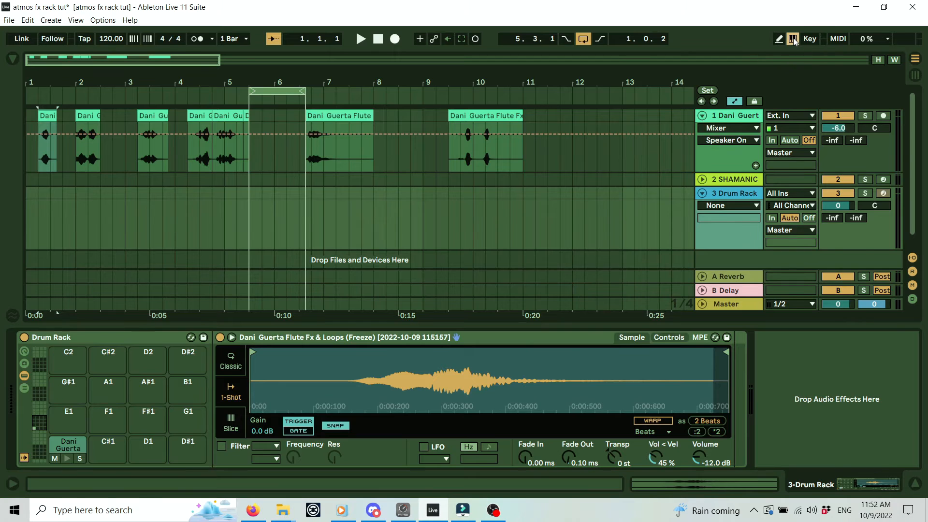
{"action": "left_click", "coordinate": [884, 117]}
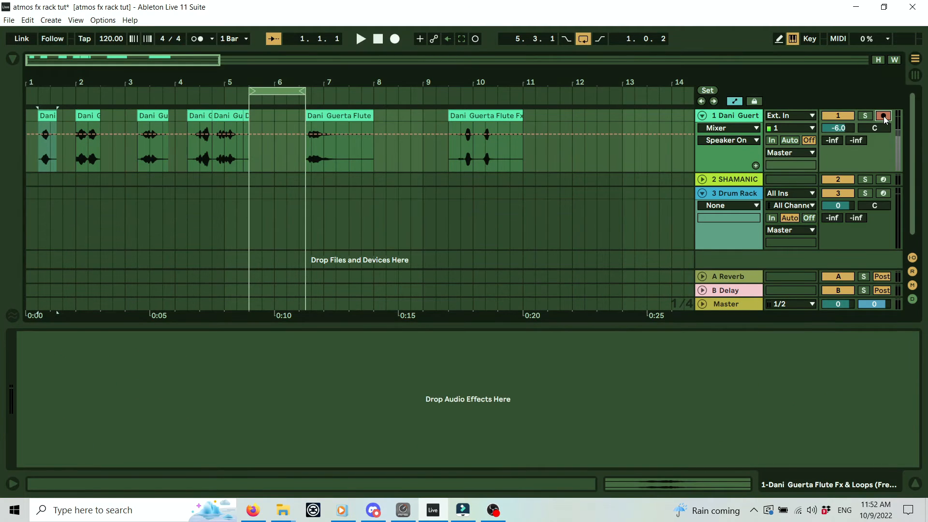
{"action": "left_click", "coordinate": [883, 194]}
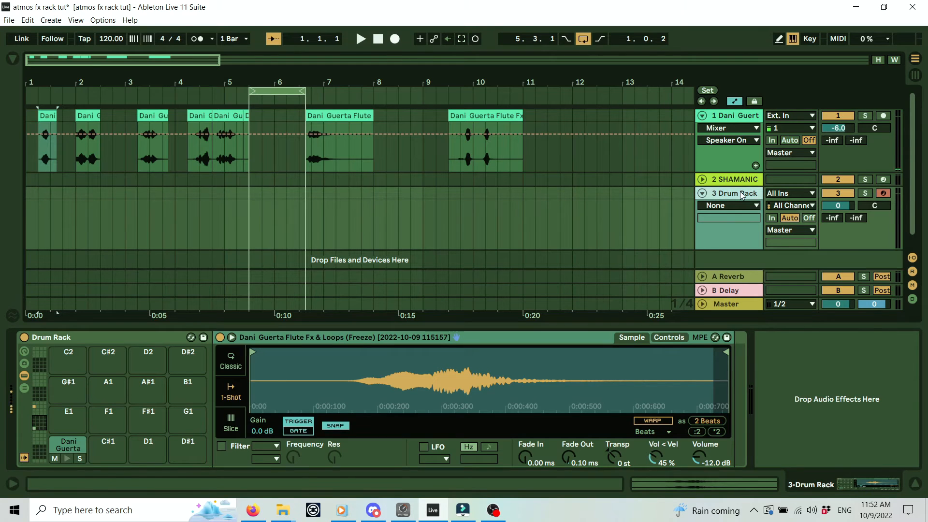
{"action": "key", "text": "a"}
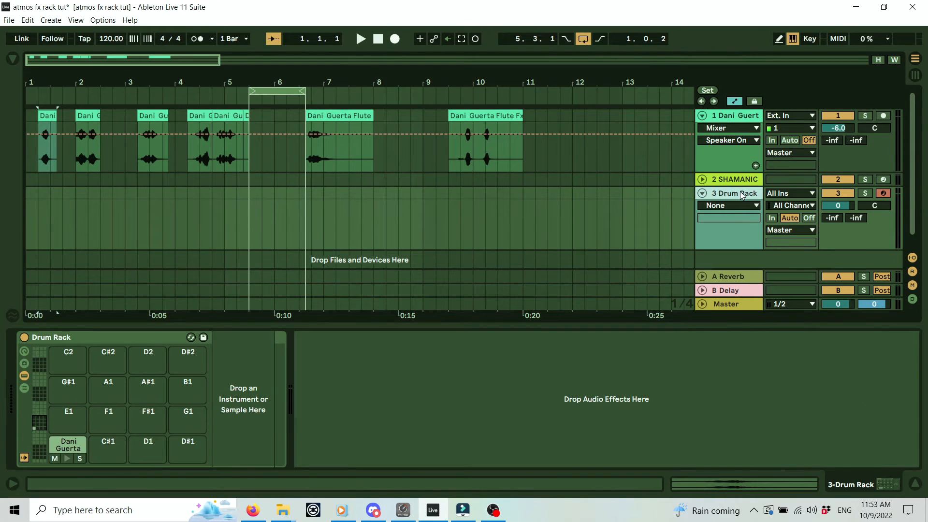
{"action": "key", "text": "z"}
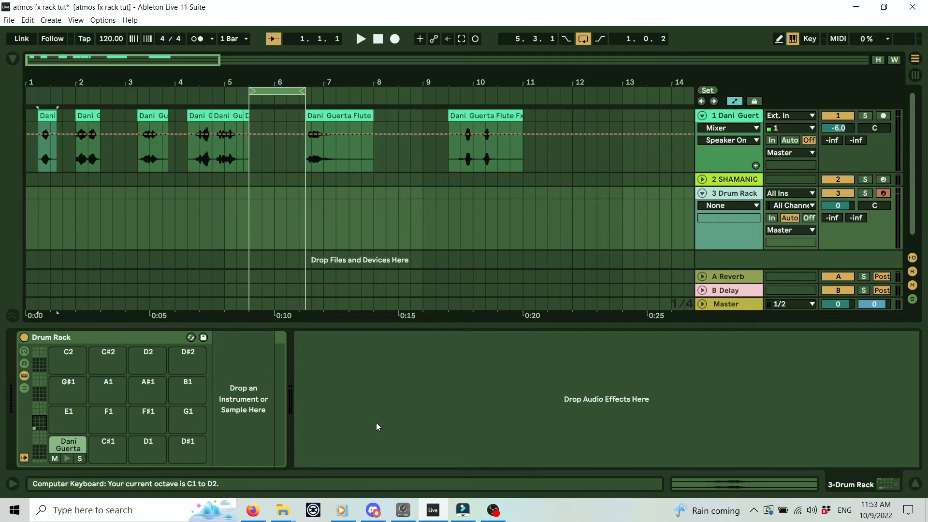
{"action": "key", "text": "a"}
{"action": "key", "text": "a"}
{"action": "key", "text": "a"}
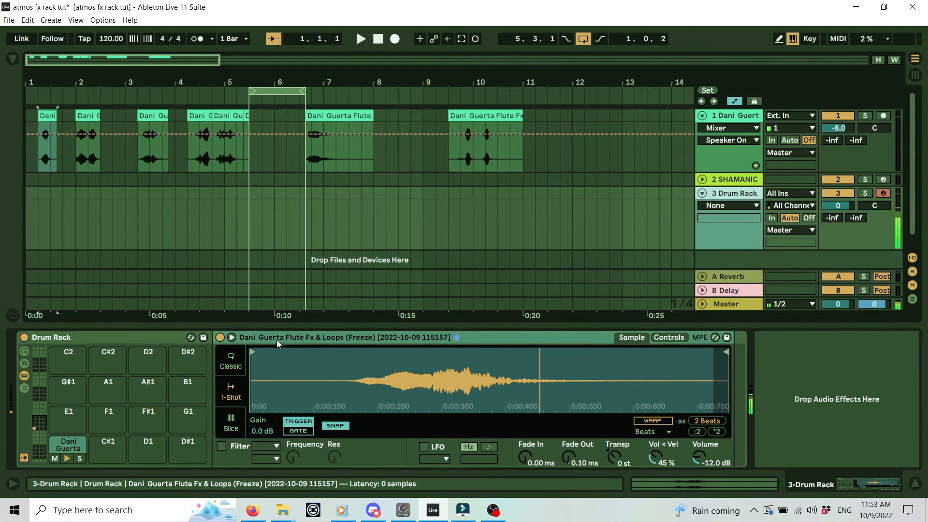
{"action": "key", "text": "a"}
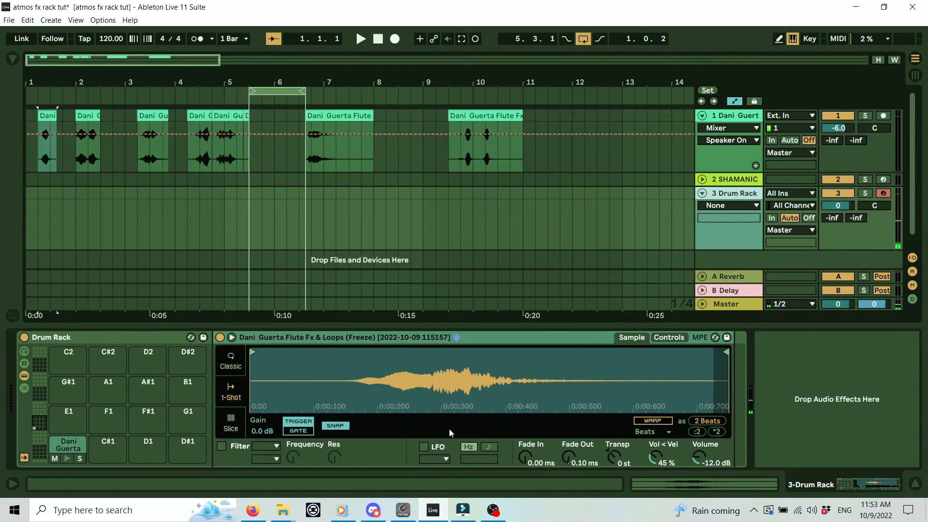
Trim the flute slice's start marker inward and set a 54.9 ms fade-in.
{"action": "left_click_drag", "start_coordinate": [253, 353], "coordinate": [351, 351]}
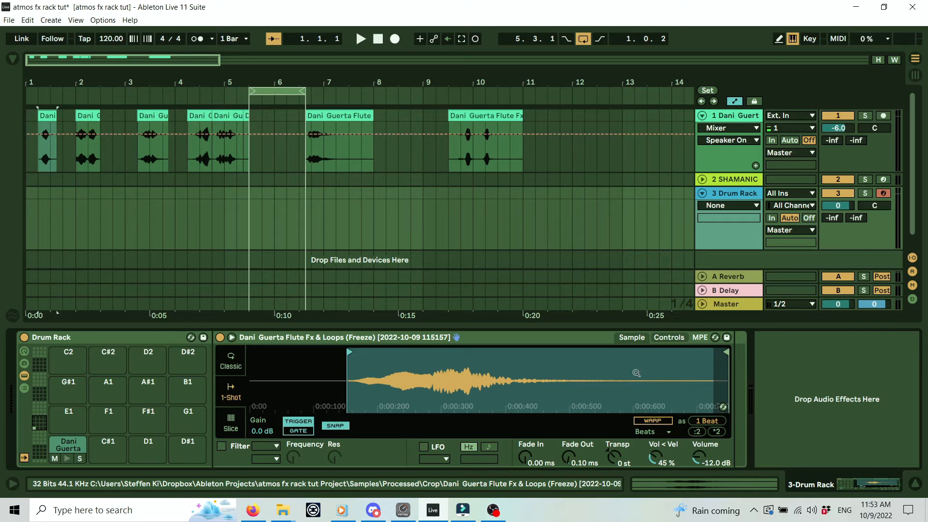
{"action": "left_click_drag", "start_coordinate": [532, 461], "coordinate": [531, 450]}
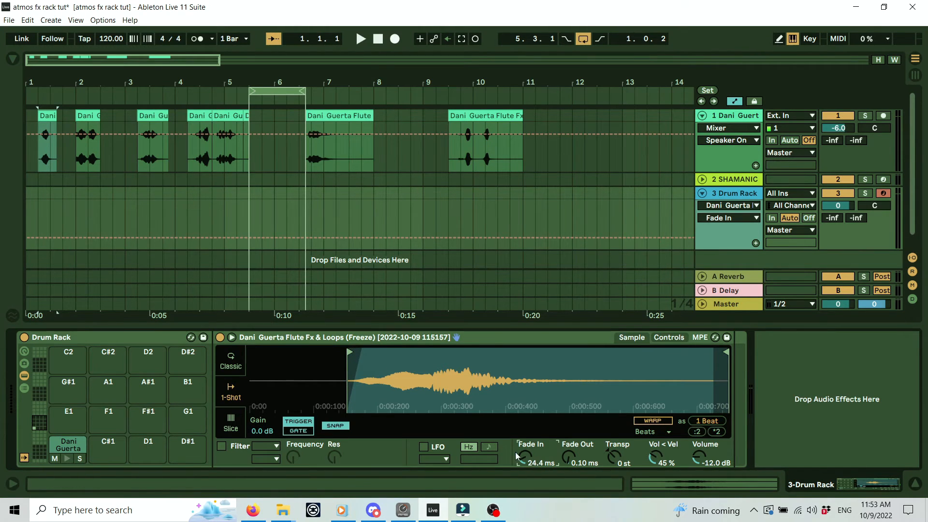
{"action": "left_click_drag", "start_coordinate": [349, 352], "coordinate": [314, 355]}
{"action": "left_click_drag", "start_coordinate": [329, 355], "coordinate": [338, 355]}
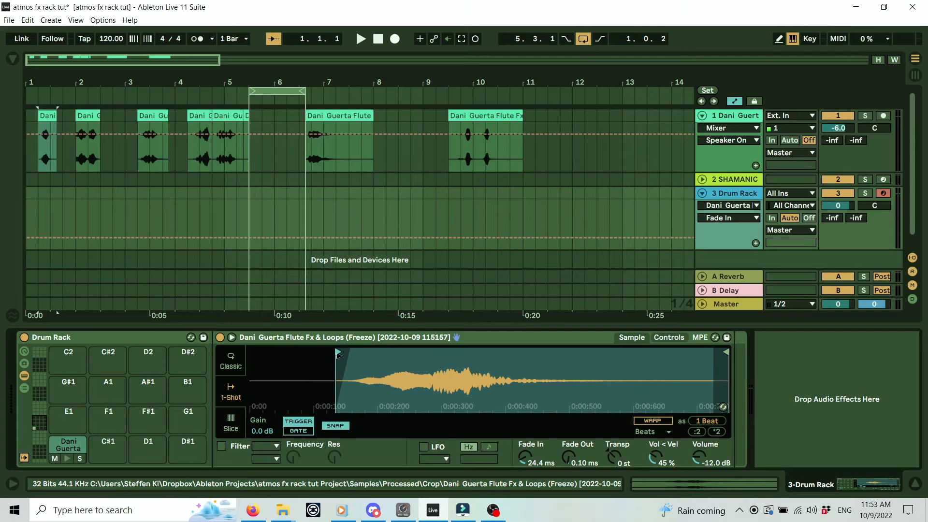
{"action": "left_click_drag", "start_coordinate": [530, 458], "coordinate": [530, 451]}
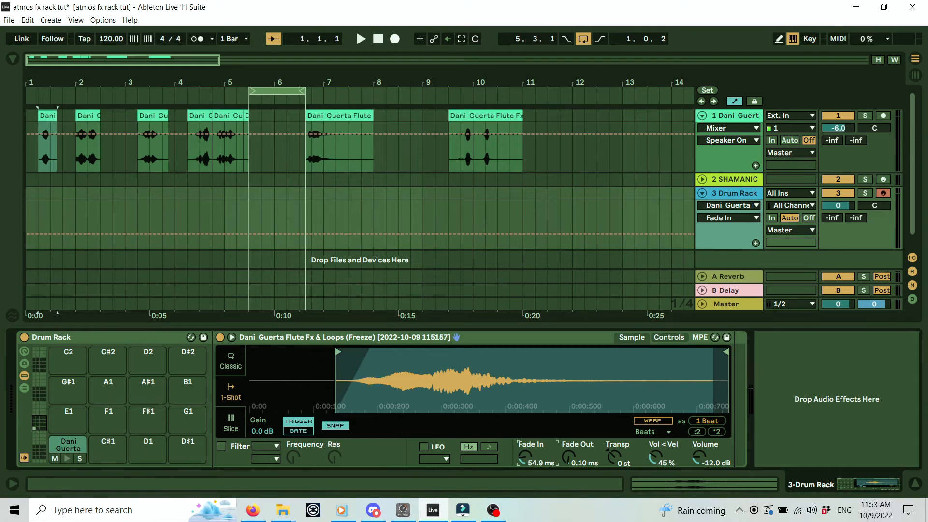
Pull the end marker in, add a 59.3 ms fade-out, and audition the slice.
{"action": "left_click_drag", "start_coordinate": [721, 353], "coordinate": [593, 353]}
{"action": "left_click_drag", "start_coordinate": [570, 460], "coordinate": [571, 437]}
{"action": "left_click_drag", "start_coordinate": [593, 353], "coordinate": [606, 353]}
{"action": "key", "text": "a"}
{"action": "key", "text": "a"}
{"action": "left_click_drag", "start_coordinate": [608, 353], "coordinate": [639, 351]}
{"action": "key", "text": "a"}
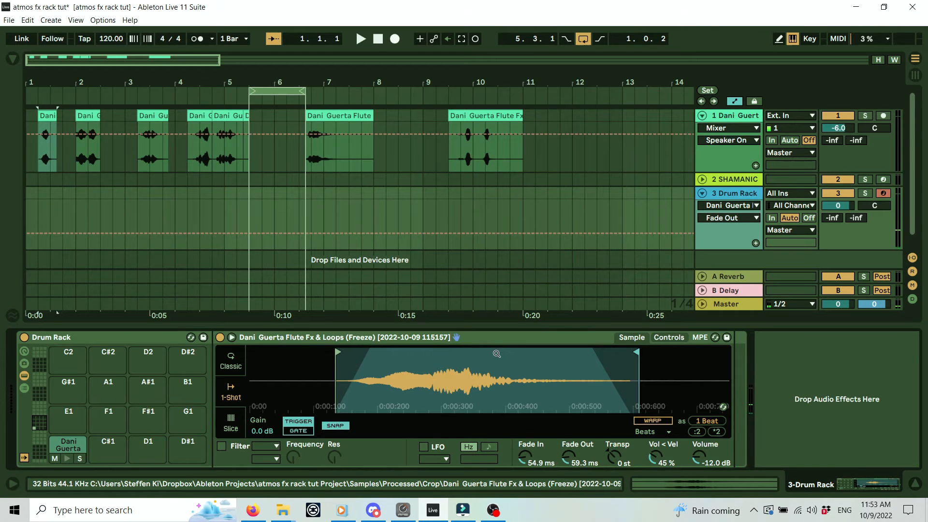
{"action": "key", "text": "a"}
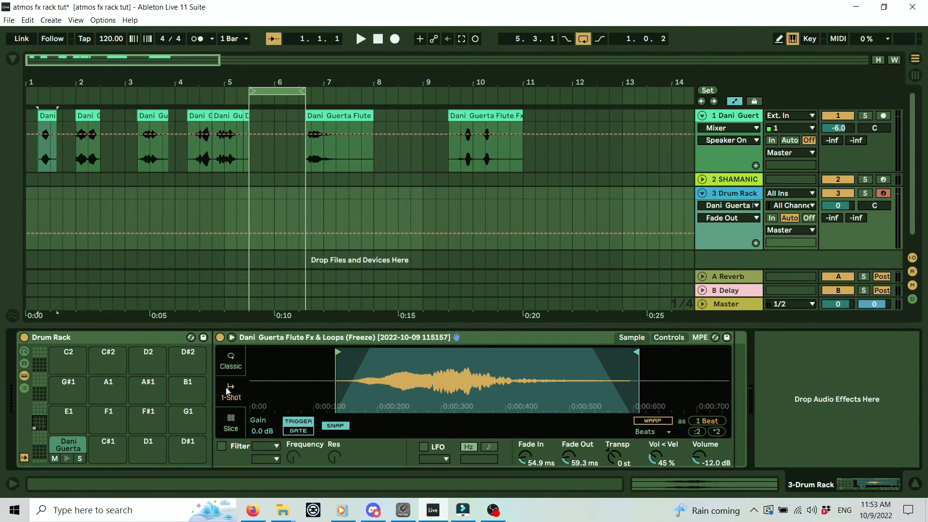
Switch on the slice's filter and set its resonance to 30 % while adjusting cutoff.
{"action": "left_click", "coordinate": [222, 446]}
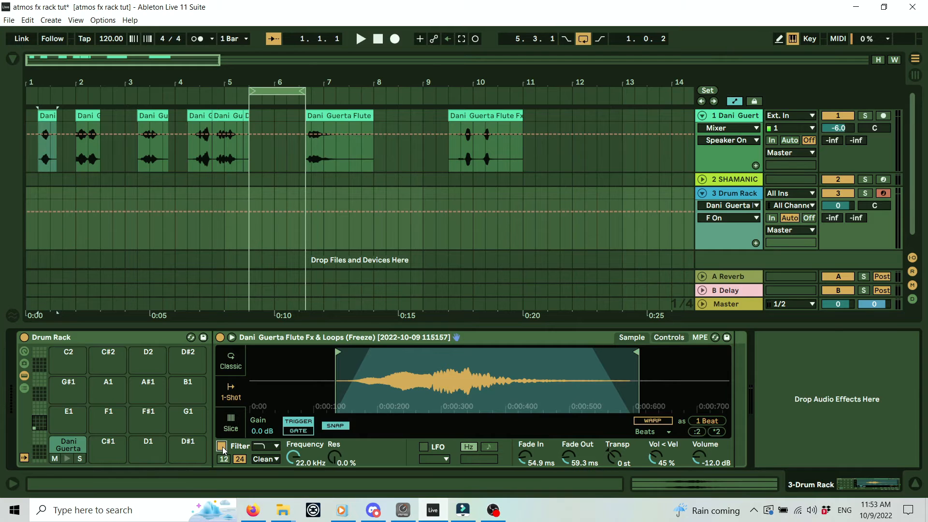
{"action": "mouse_move", "coordinate": [297, 451]}
{"action": "left_mouse_down"}
{"action": "mouse_move", "coordinate": [296, 515]}
{"action": "mouse_move", "coordinate": [293, 438]}
{"action": "left_mouse_up"}
{"action": "left_click_drag", "start_coordinate": [341, 456], "coordinate": [340, 439]}
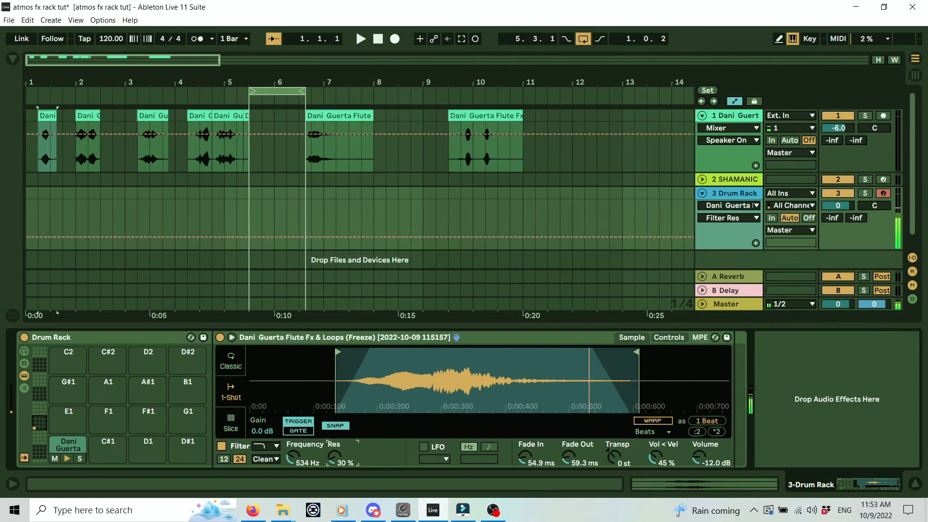
{"action": "left_click_drag", "start_coordinate": [295, 461], "coordinate": [269, 448]}
Try the Bandpass filter type, then switch types, ending at 30.0 Hz and 30 %.
{"action": "left_click", "coordinate": [269, 444]}
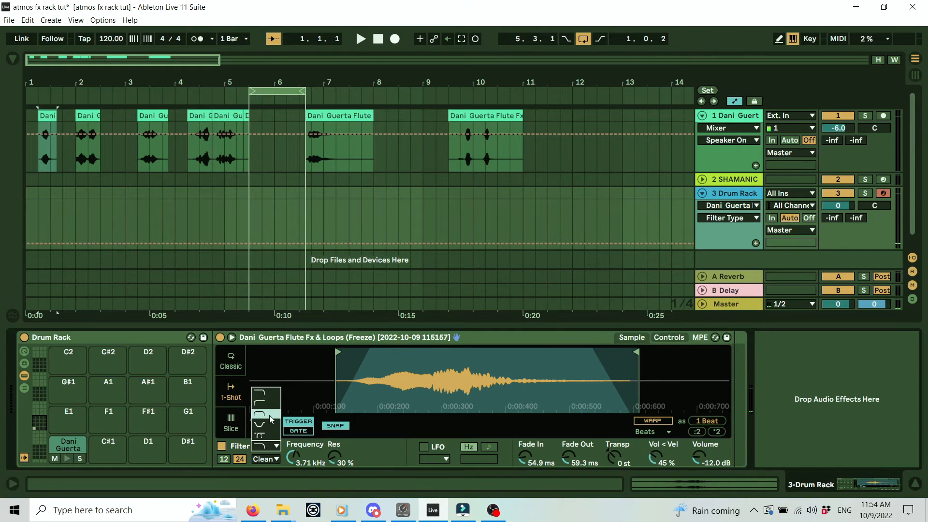
{"action": "left_click", "coordinate": [272, 419]}
{"action": "left_click_drag", "start_coordinate": [304, 465], "coordinate": [303, 475]}
{"action": "left_click_drag", "start_coordinate": [335, 456], "coordinate": [335, 436]}
{"action": "left_click_drag", "start_coordinate": [294, 457], "coordinate": [344, 480]}
{"action": "left_click", "coordinate": [267, 445]}
{"action": "left_click", "coordinate": [266, 403]}
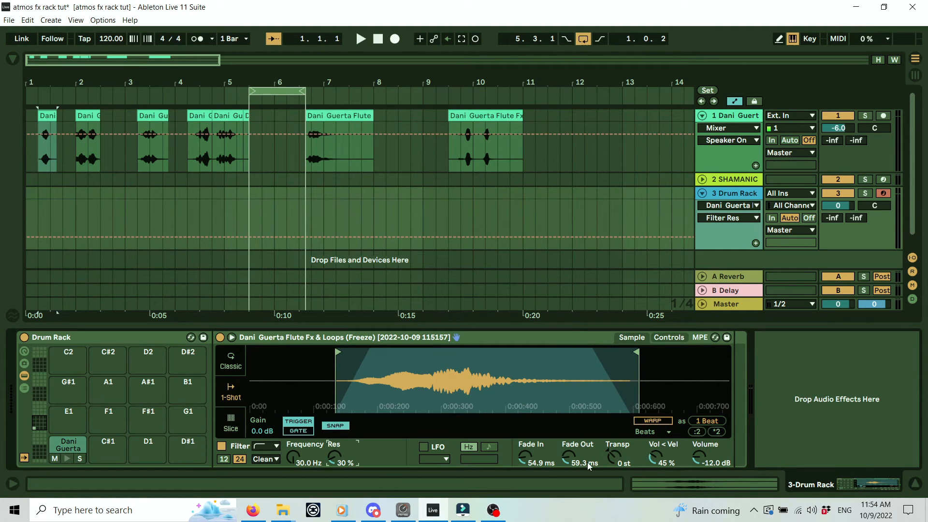
Tune the C1 flute slice down to -14 st and audition it.
{"action": "left_click", "coordinate": [616, 461]}
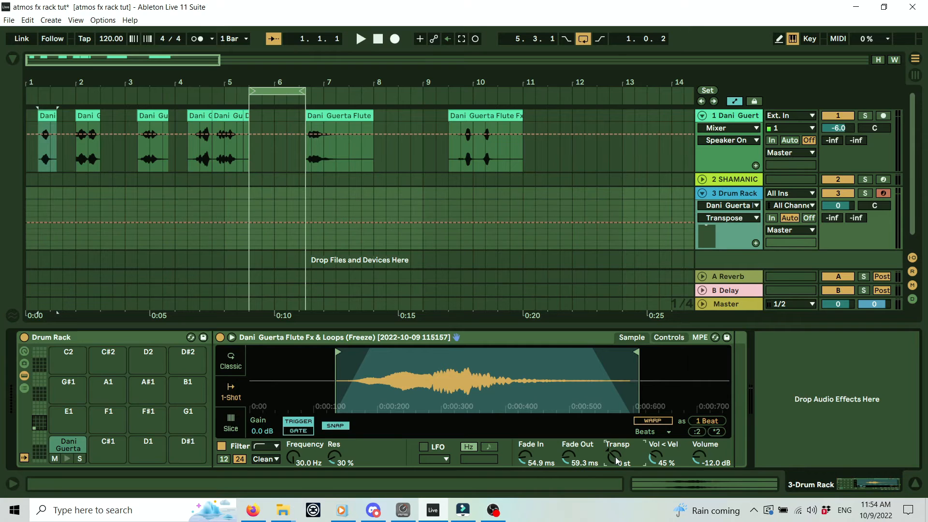
{"action": "left_click_drag", "start_coordinate": [617, 461], "coordinate": [617, 479]}
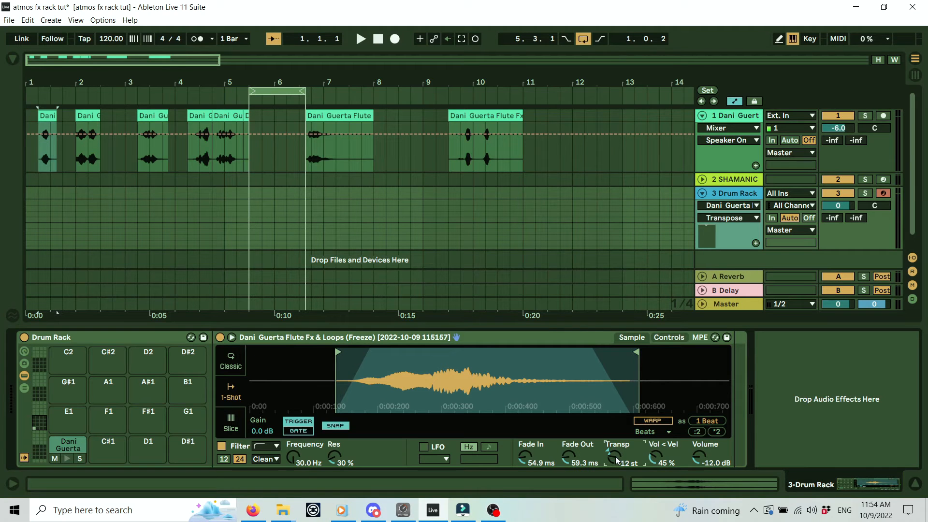
{"action": "key", "text": "a"}
{"action": "key", "text": "a"}
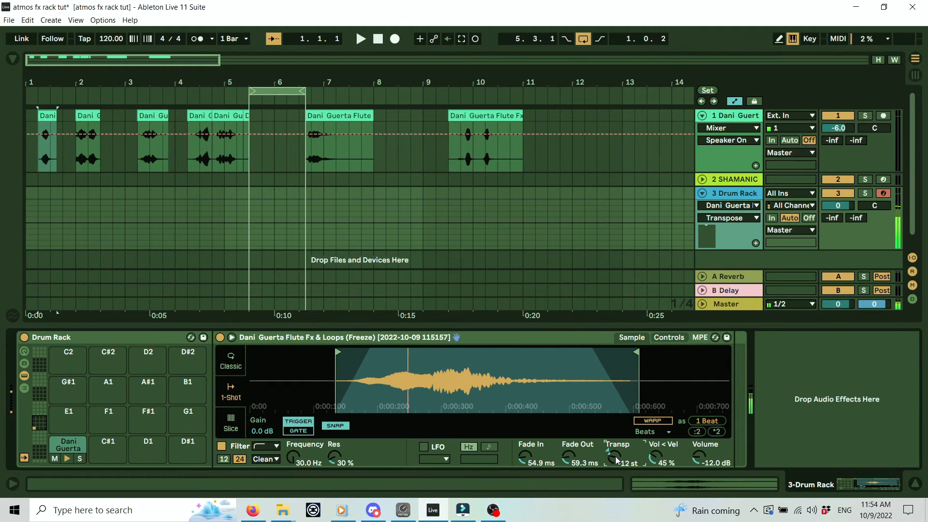
{"action": "left_click_drag", "start_coordinate": [617, 459], "coordinate": [616, 463]}
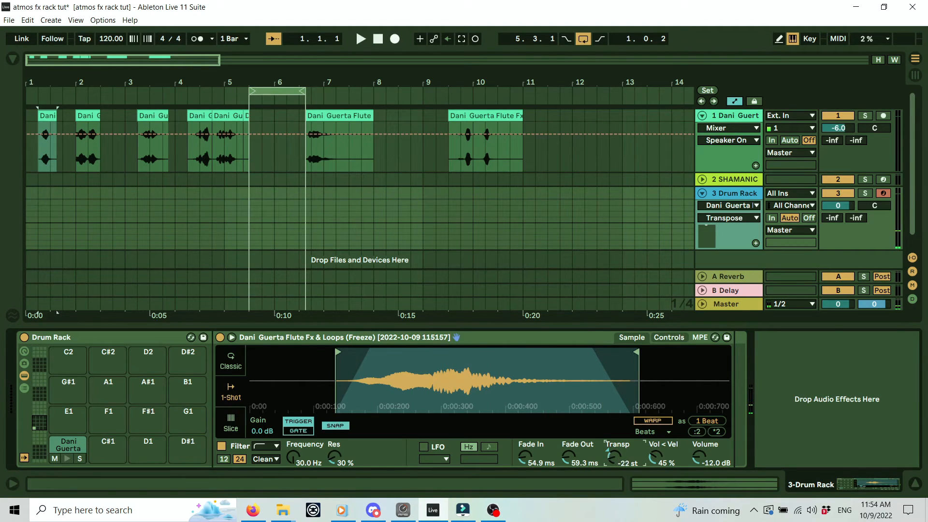
{"action": "key", "text": "a"}
Set C1 to -24 st, copy the slice onto C#1, and tune the copy to -12 st.
{"action": "key", "text": "a"}
{"action": "key", "text": "a"}
{"action": "left_click_drag", "start_coordinate": [611, 459], "coordinate": [611, 462]}
{"action": "key", "text": "a"}
{"action": "left_click_drag", "start_coordinate": [612, 458], "coordinate": [612, 455]}
{"action": "key", "text": "a"}
{"action": "left_click_drag", "start_coordinate": [66, 448], "coordinate": [108, 444]}
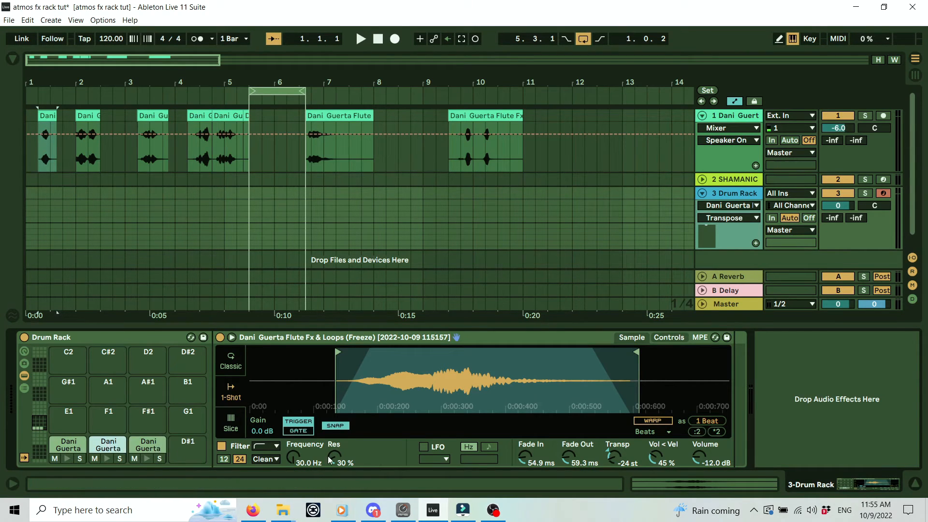
{"action": "left_click_drag", "start_coordinate": [616, 451], "coordinate": [616, 448]}
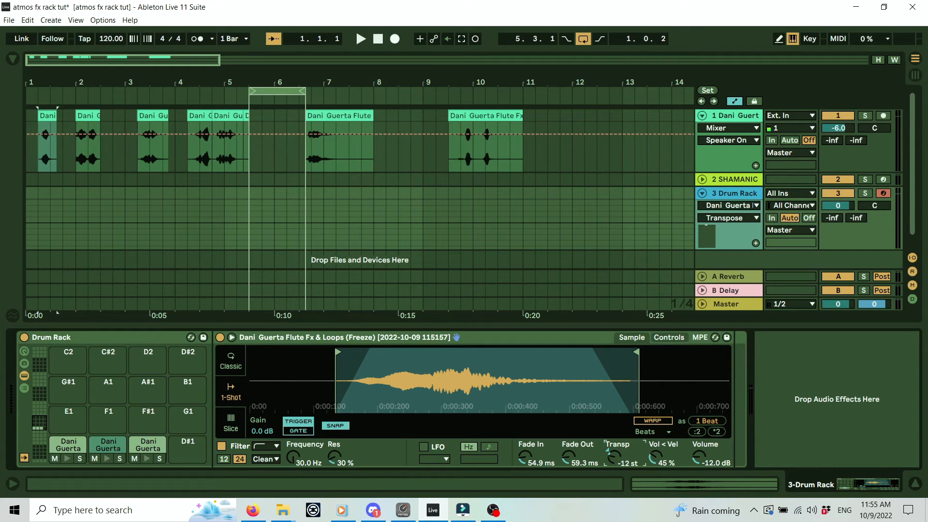
Reset the D1 pad's transposition to 0 st.
{"action": "left_click", "coordinate": [71, 445]}
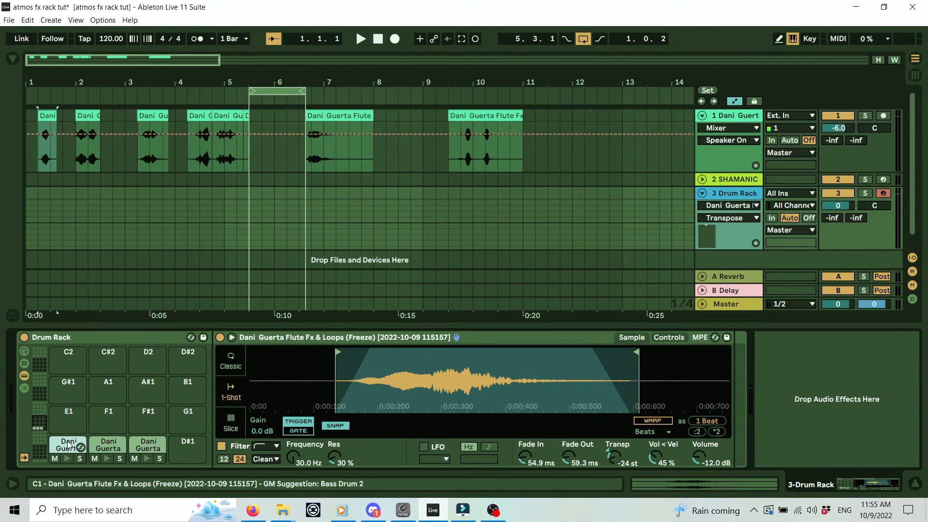
{"action": "left_click", "coordinate": [102, 446]}
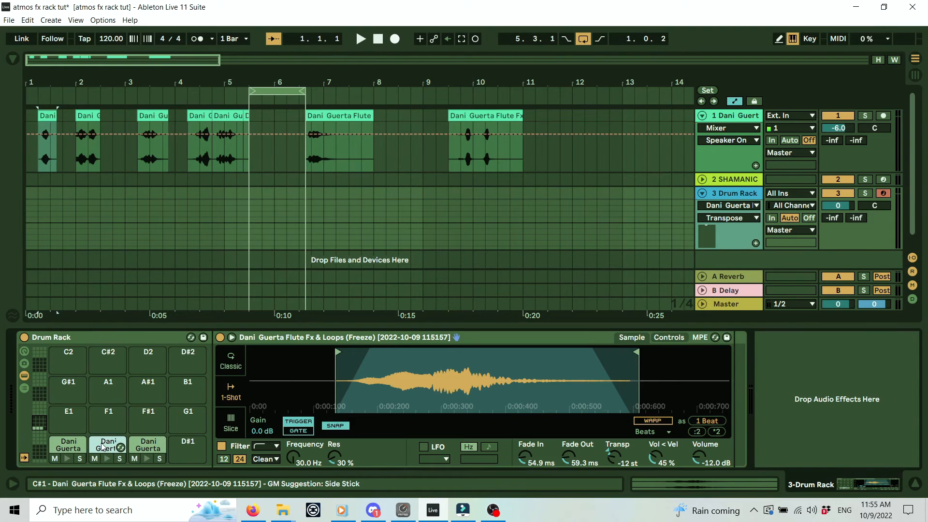
{"action": "left_click", "coordinate": [142, 447]}
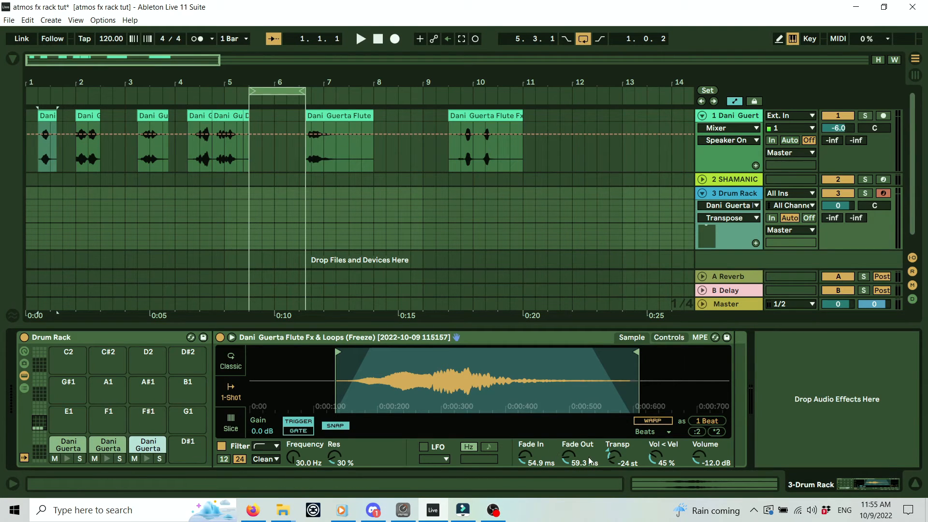
{"action": "key", "text": "Return"}
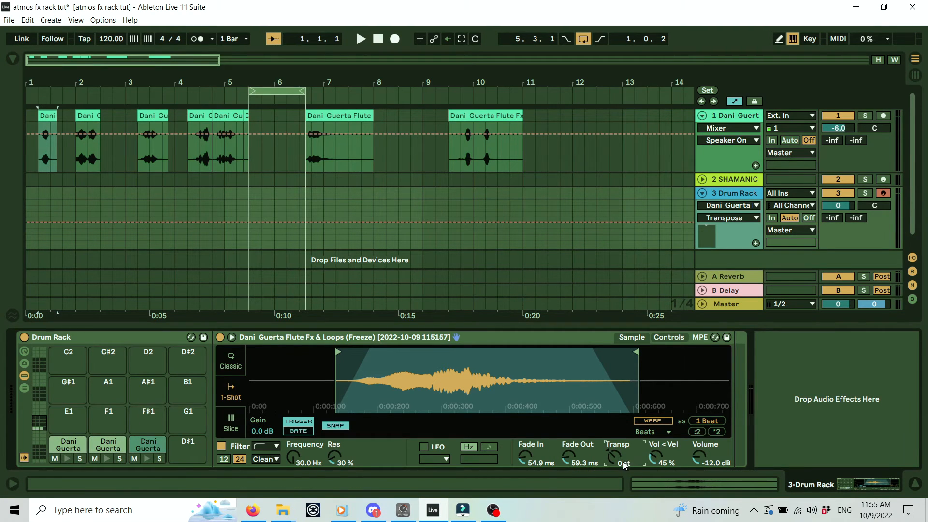
Rename pads C1, C#1 and D1 to 'Flute Fx 1-24', 'Flute FX 1 -12' and 'Flute FX 1'.
{"action": "left_click", "coordinate": [72, 443]}
{"action": "key", "text": "ctrl+r"}
{"action": "type", "text": "Flute Fx 1"}
{"action": "key", "text": "Return"}
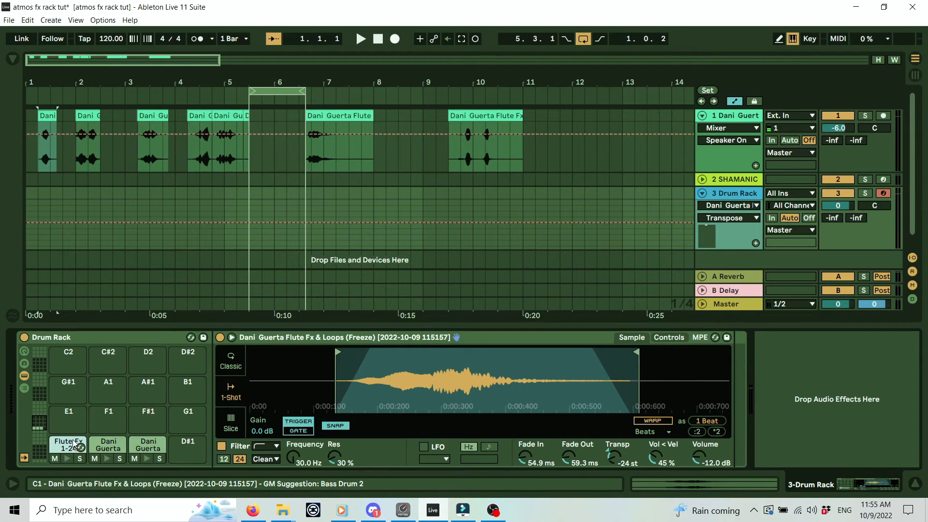
{"action": "right_click", "coordinate": [103, 446]}
{"action": "left_click", "coordinate": [116, 448]}
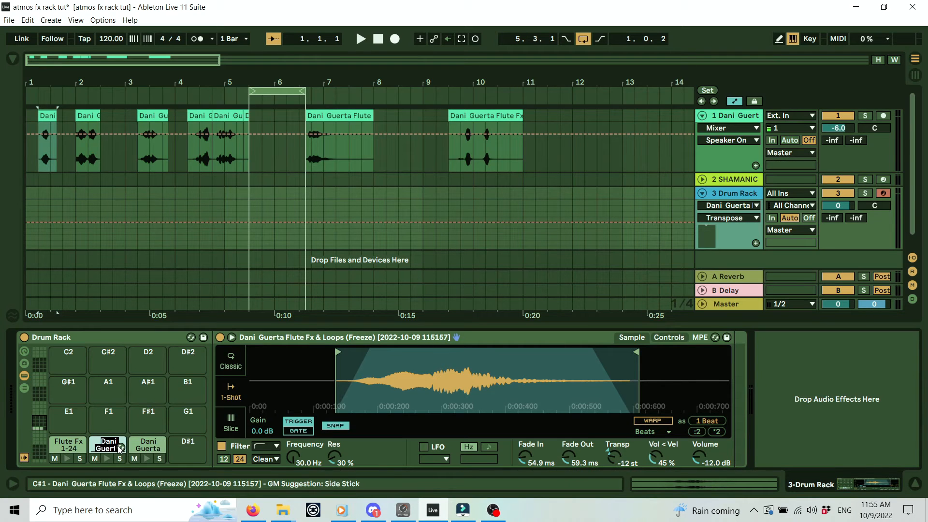
{"action": "type", "text": "Flute Fx 1-12"}
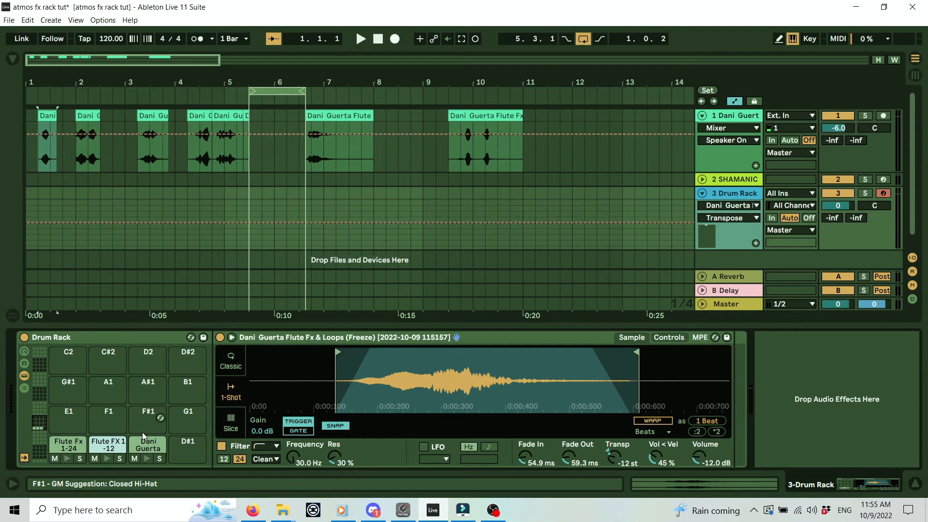
{"action": "left_click", "coordinate": [143, 446]}
{"action": "type", "text": "Flute"}
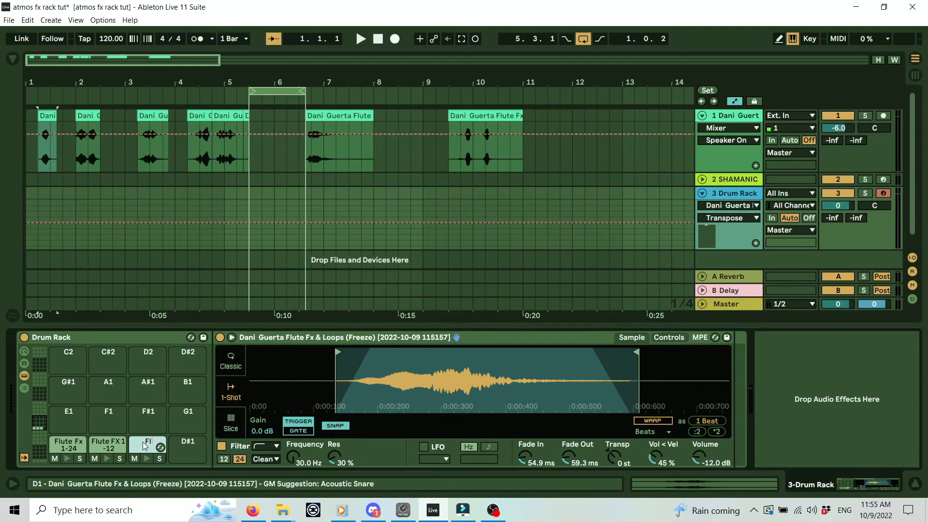
{"action": "type", "text": " FX 1"}
Audition the D1 and C1 flute pads.
{"action": "left_click", "coordinate": [145, 462]}
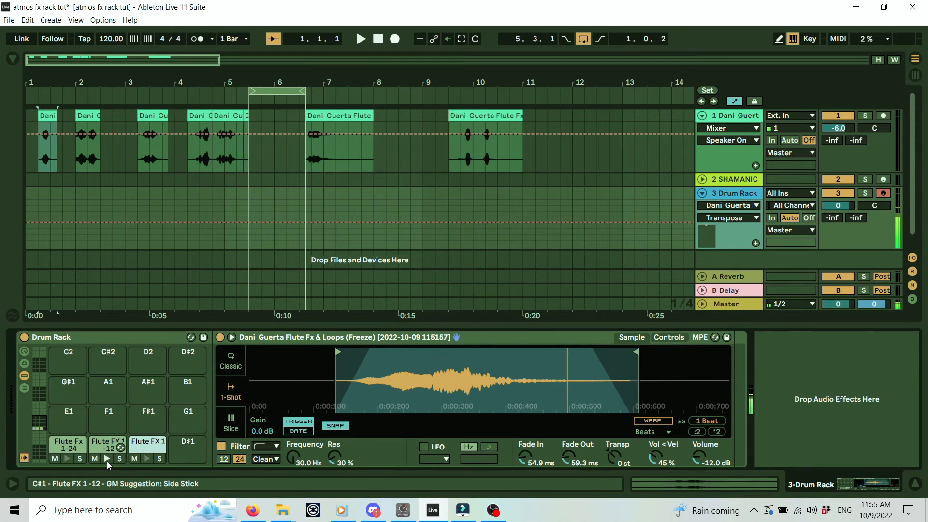
{"action": "left_click", "coordinate": [66, 459]}
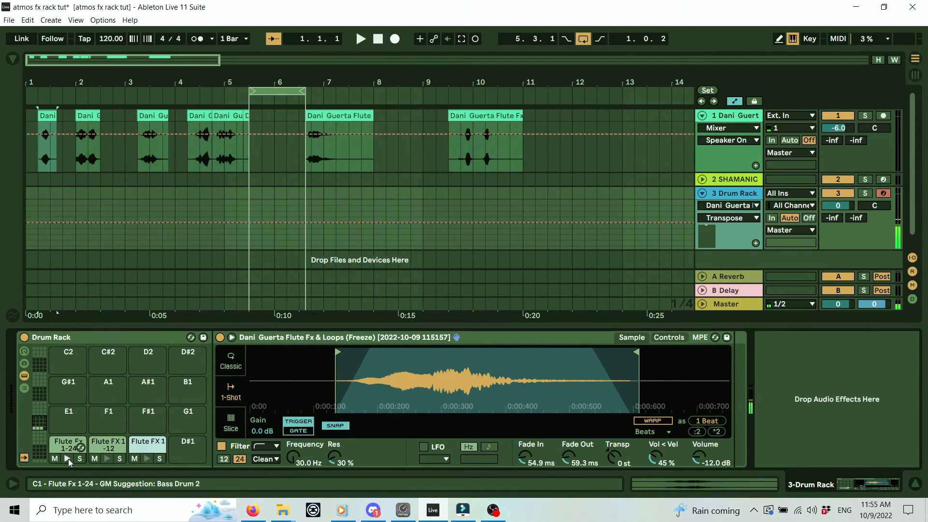
{"action": "left_click", "coordinate": [160, 447]}
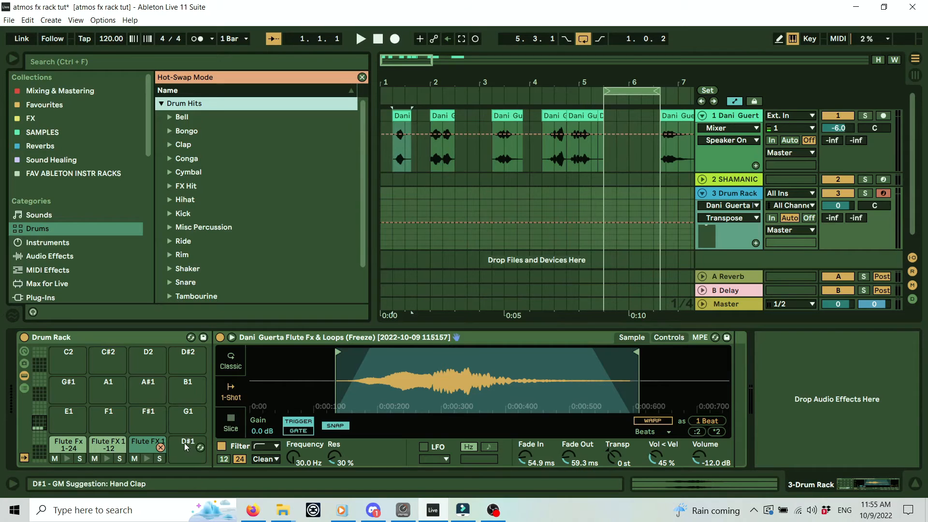
Load the bar 2 flute clip onto a new pad, preview it, and move it to F#1.
{"action": "left_click", "coordinate": [160, 447]}
{"action": "left_click", "coordinate": [11, 58]}
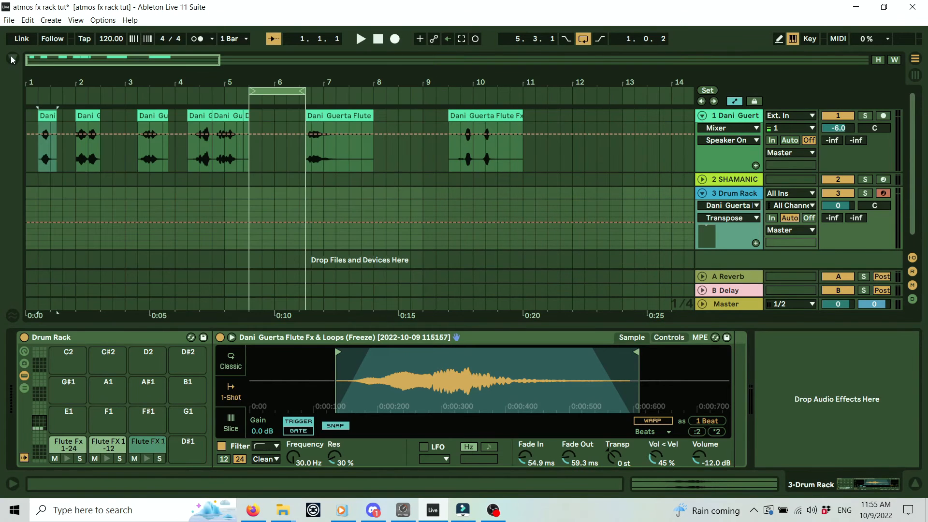
{"action": "left_click", "coordinate": [84, 116]}
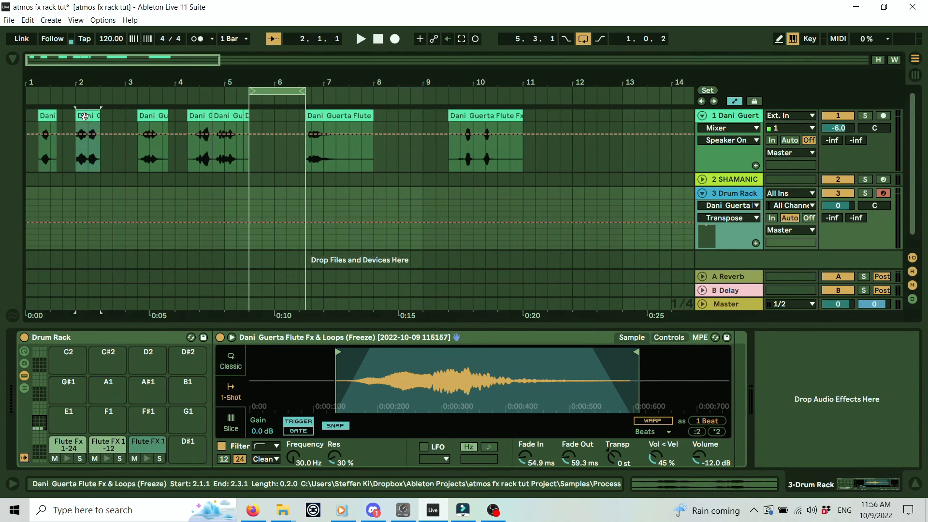
{"action": "mouse_move", "coordinate": [63, 412]}
{"action": "left_mouse_down"}
{"action": "mouse_move", "coordinate": [82, 414]}
{"action": "mouse_move", "coordinate": [75, 418]}
{"action": "left_mouse_up"}
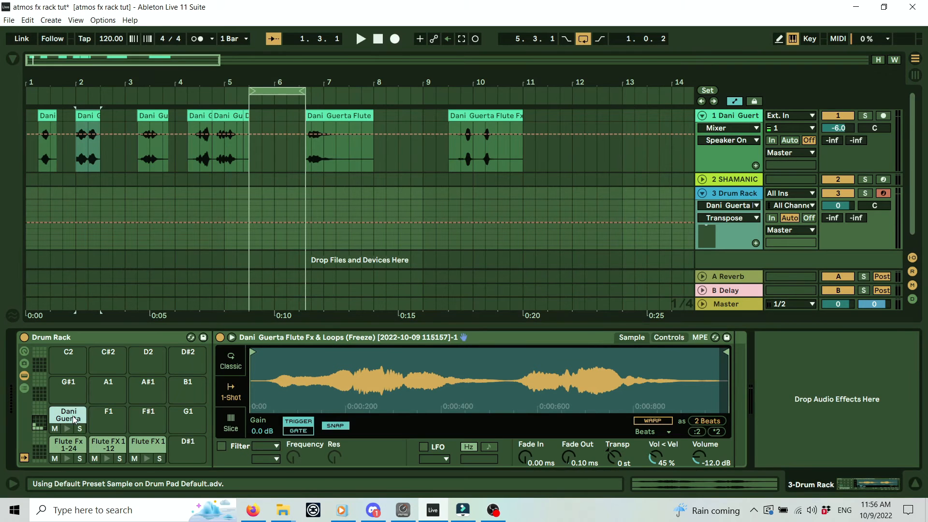
{"action": "left_click", "coordinate": [67, 429]}
{"action": "left_click", "coordinate": [68, 429]}
{"action": "mouse_move", "coordinate": [68, 428]}
{"action": "left_mouse_down"}
{"action": "mouse_move", "coordinate": [148, 416]}
{"action": "mouse_move", "coordinate": [72, 416]}
{"action": "left_mouse_up"}
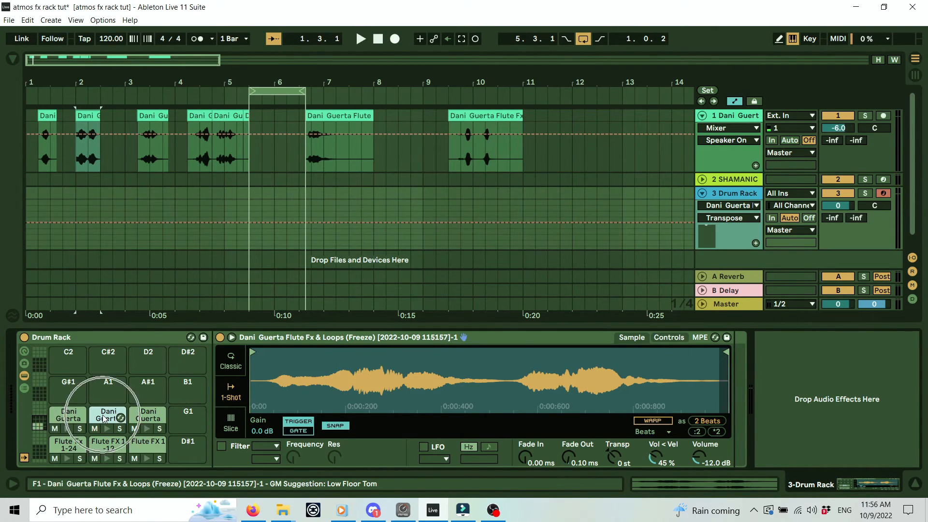
{"action": "double_click", "coordinate": [119, 419]}
{"action": "left_click", "coordinate": [120, 420]}
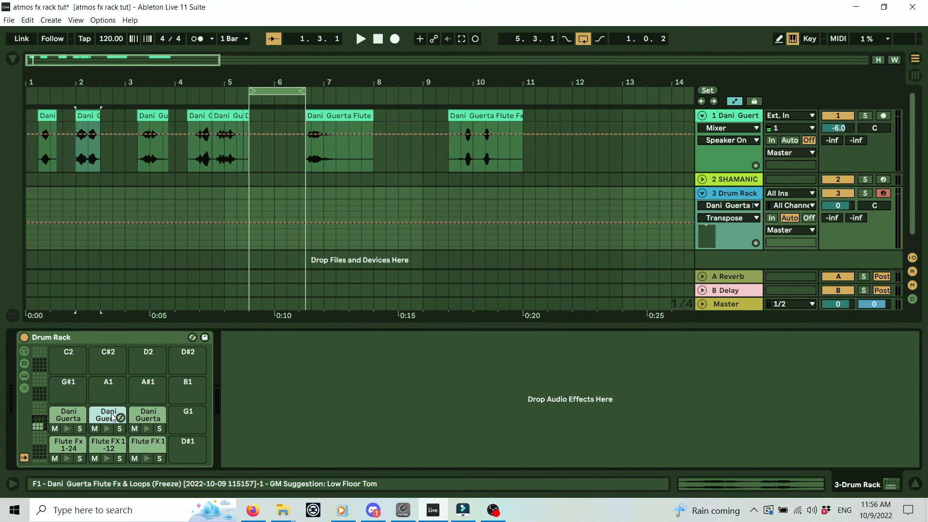
{"action": "left_click_drag", "start_coordinate": [614, 459], "coordinate": [613, 476]}
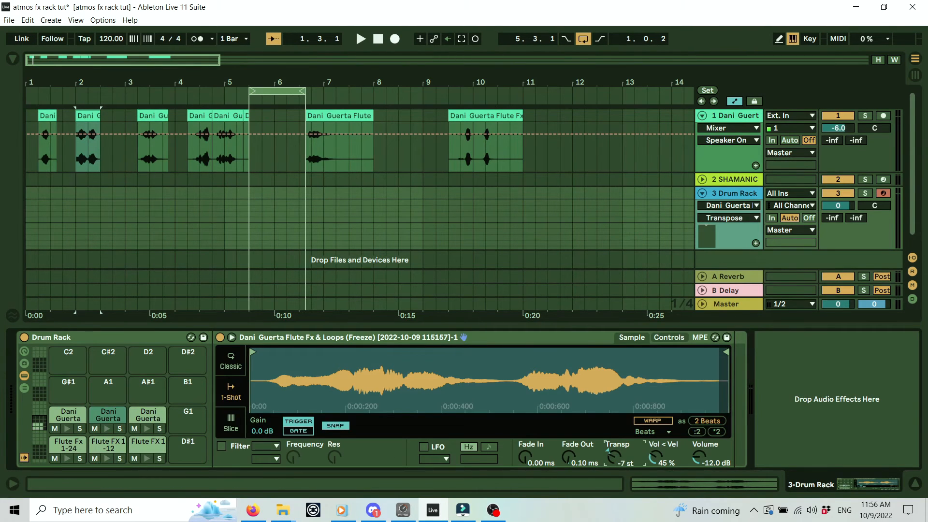
{"action": "left_click", "coordinate": [105, 429]}
{"action": "left_click", "coordinate": [68, 417]}
{"action": "left_click_drag", "start_coordinate": [614, 456], "coordinate": [613, 478]}
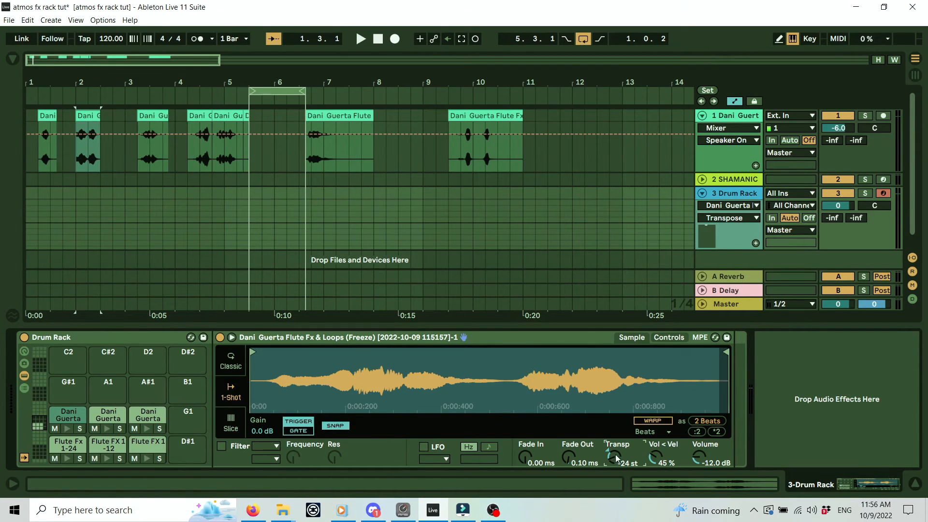
{"action": "left_click", "coordinate": [67, 429]}
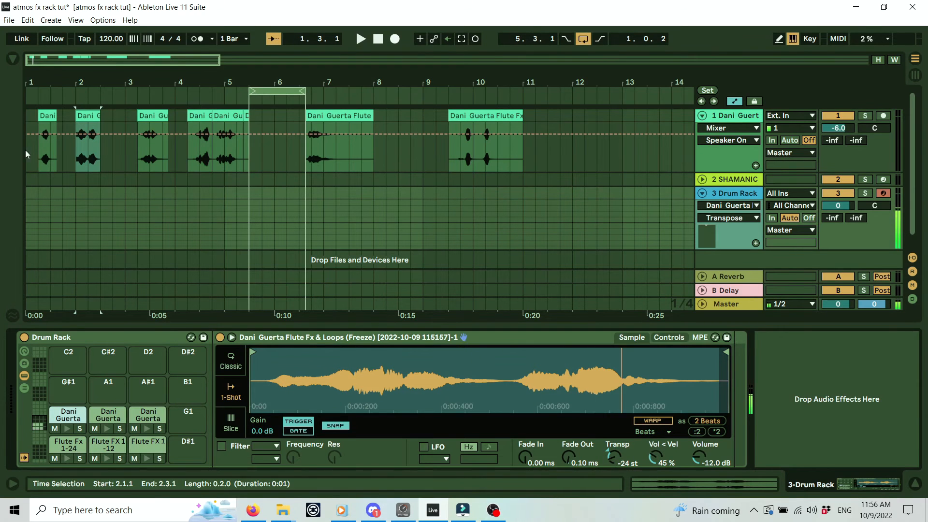
Add a Tuner from Audio Effects > Utilities after the Drum Rack.
{"action": "left_click", "coordinate": [148, 414]}
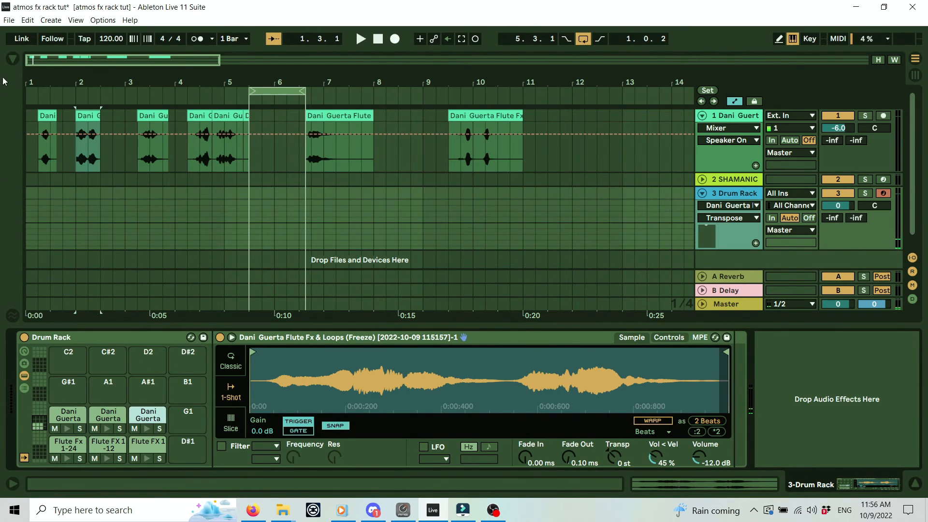
{"action": "left_click", "coordinate": [12, 58]}
{"action": "left_click", "coordinate": [65, 256]}
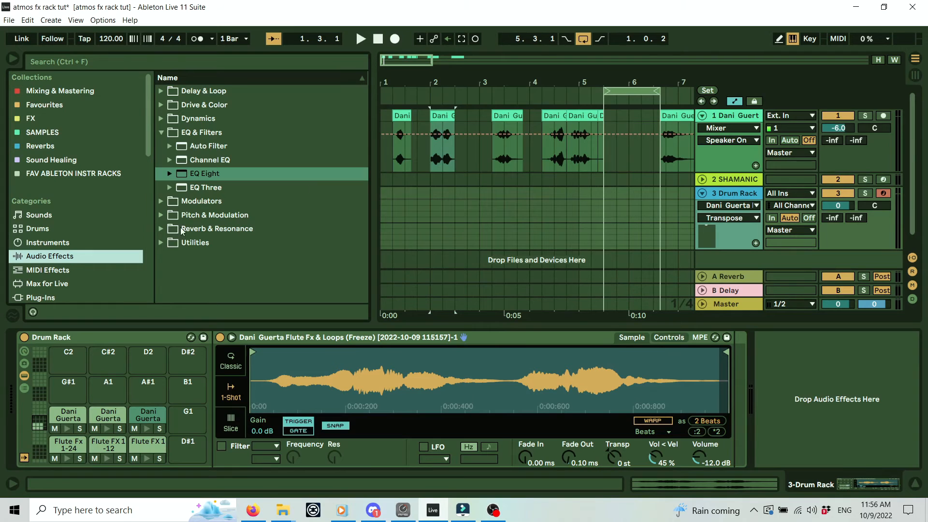
{"action": "left_click", "coordinate": [161, 242]}
{"action": "left_click_drag", "start_coordinate": [225, 256], "coordinate": [887, 350]}
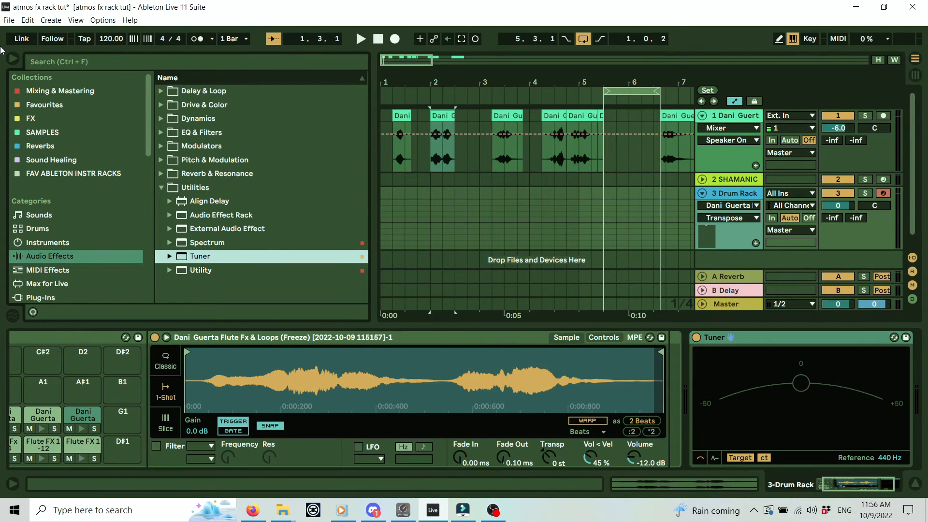
{"action": "left_click", "coordinate": [13, 60]}
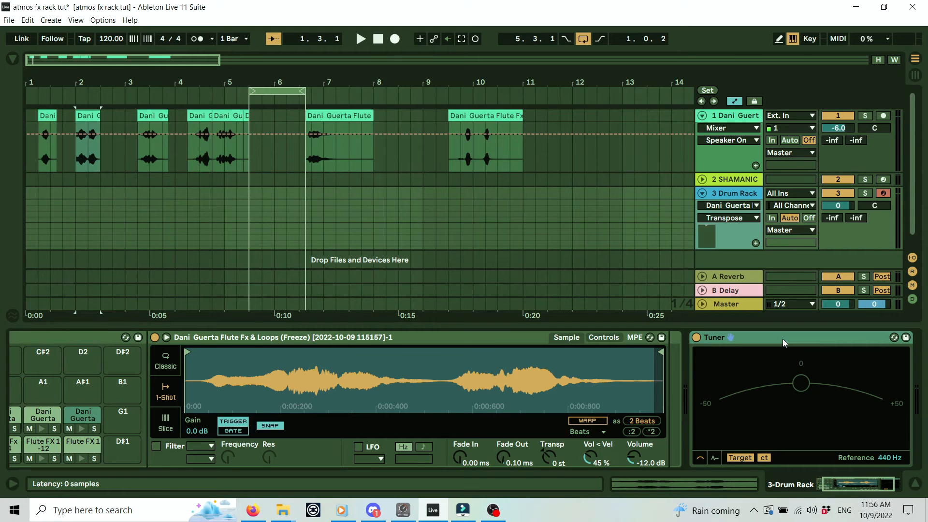
Play the F1 flute slice and retune it against the Tuner, trying +1 and -3 st.
{"action": "key", "text": "a"}
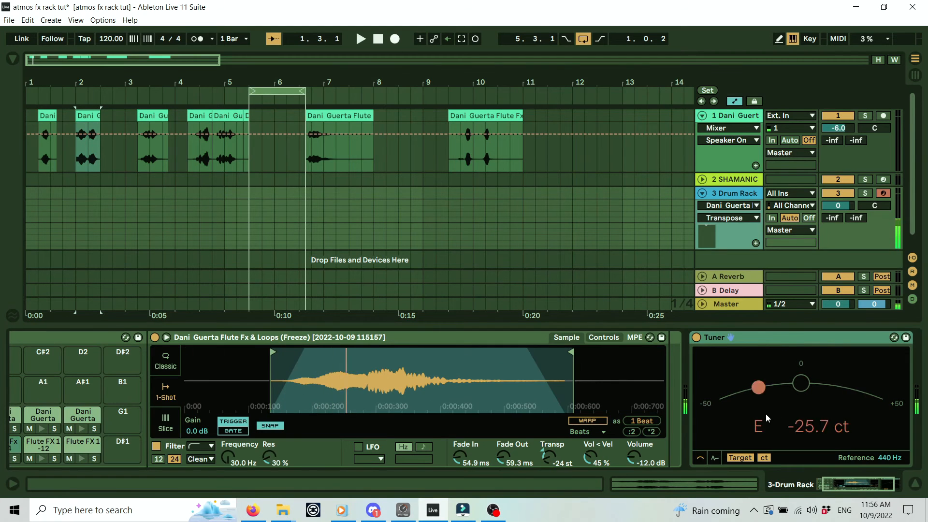
{"action": "left_click", "coordinate": [126, 403]}
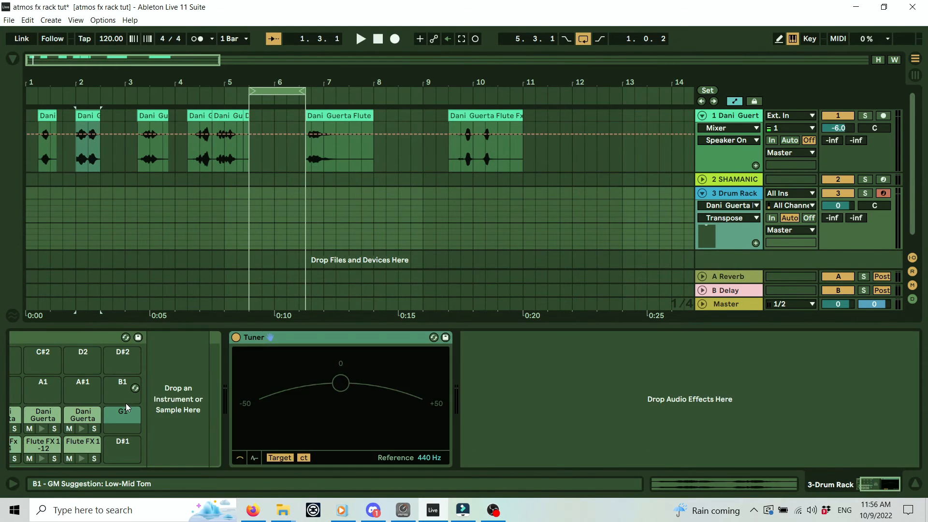
{"action": "key", "text": "f"}
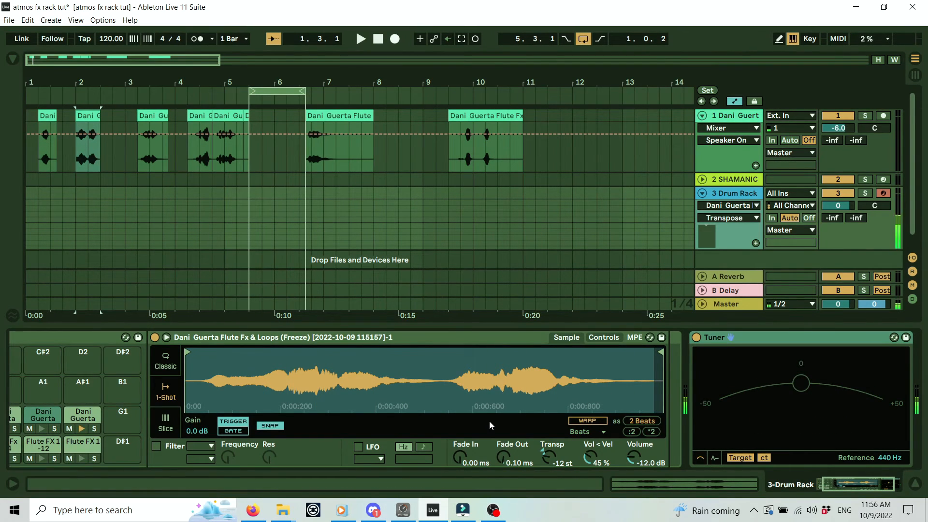
{"action": "key", "text": "f"}
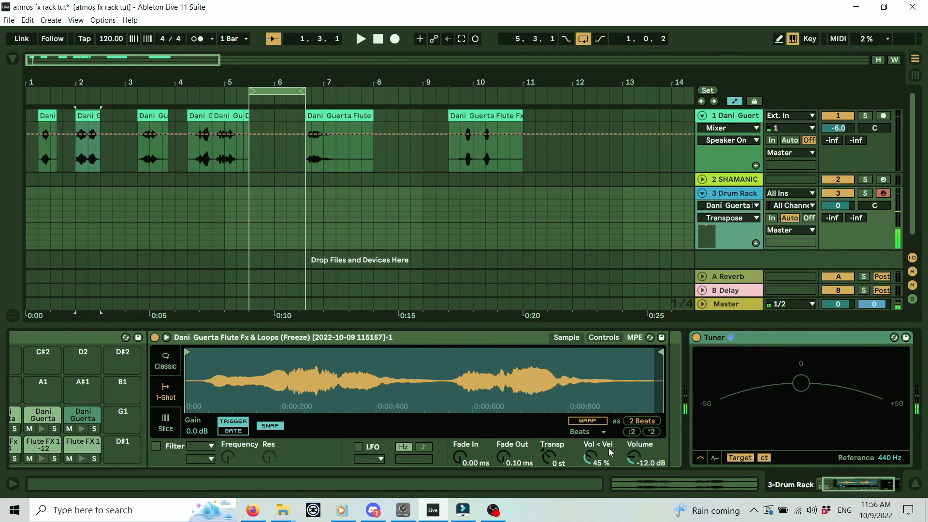
{"action": "left_click", "coordinate": [551, 454]}
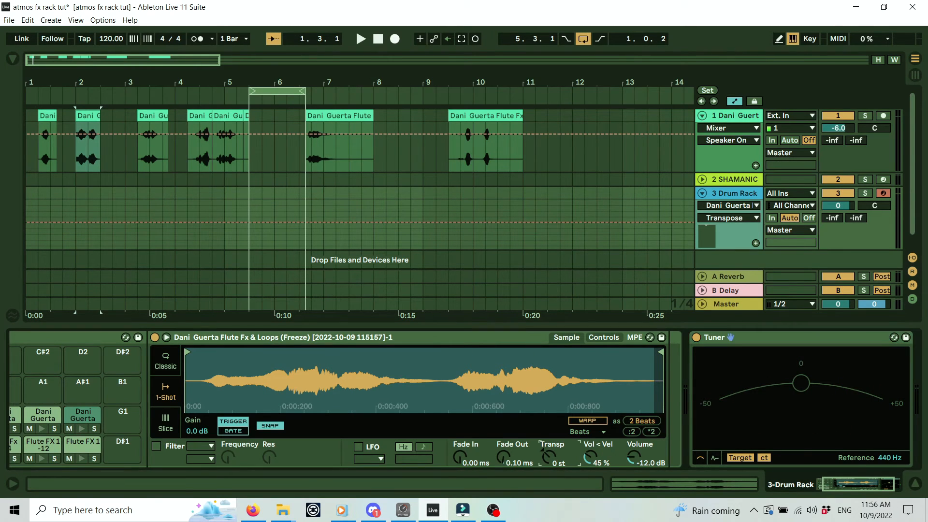
{"action": "left_click_drag", "start_coordinate": [550, 455], "coordinate": [550, 451]}
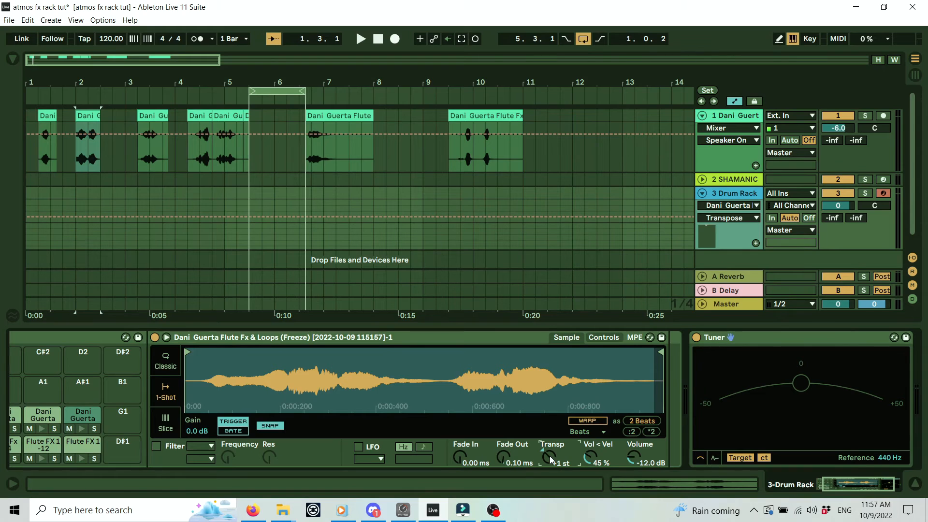
{"action": "key", "text": "t"}
{"action": "key", "text": "t"}
{"action": "mouse_move", "coordinate": [546, 456]}
{"action": "left_mouse_down"}
{"action": "mouse_move", "coordinate": [546, 466]}
{"action": "mouse_move", "coordinate": [547, 442]}
{"action": "left_mouse_up"}
{"action": "key", "text": "t"}
{"action": "key", "text": "t"}
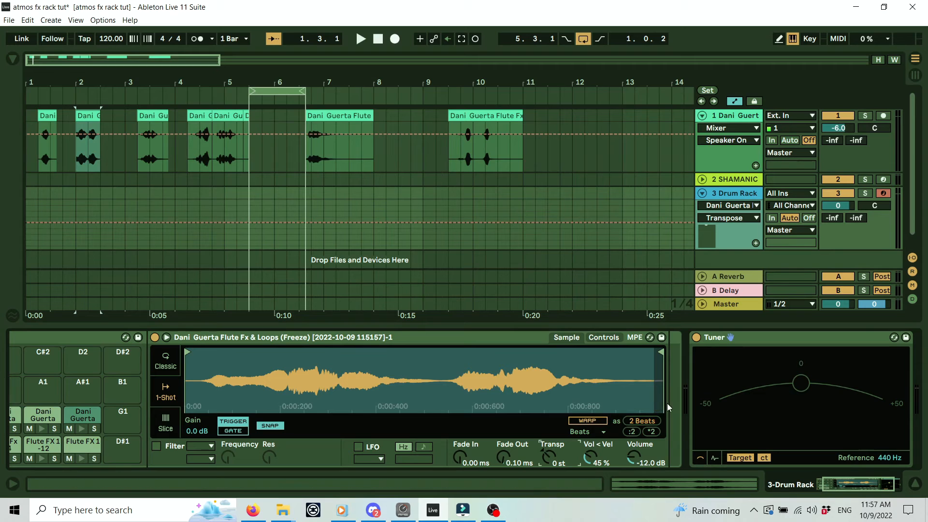
Check the D1 flute pad's pitch on the Tuner and adjust its volume.
{"action": "left_click", "coordinate": [764, 347]}
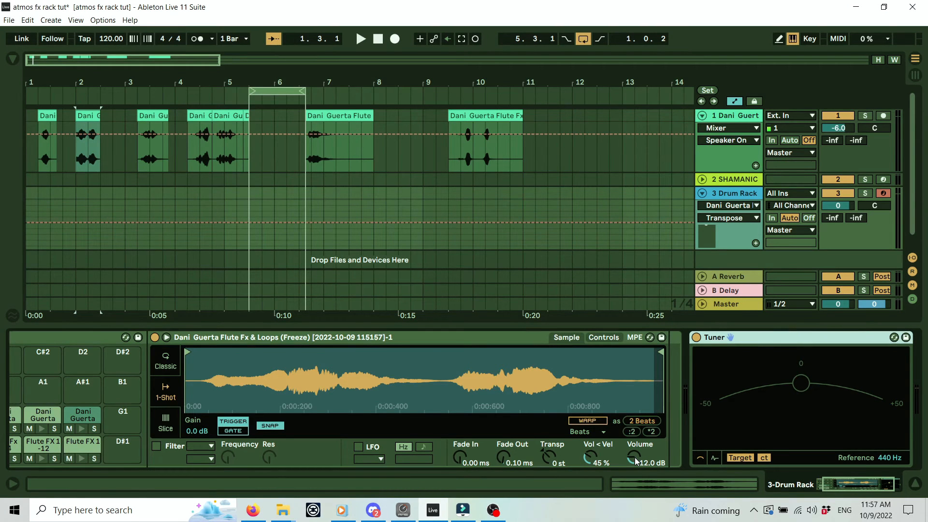
{"action": "key", "text": "a"}
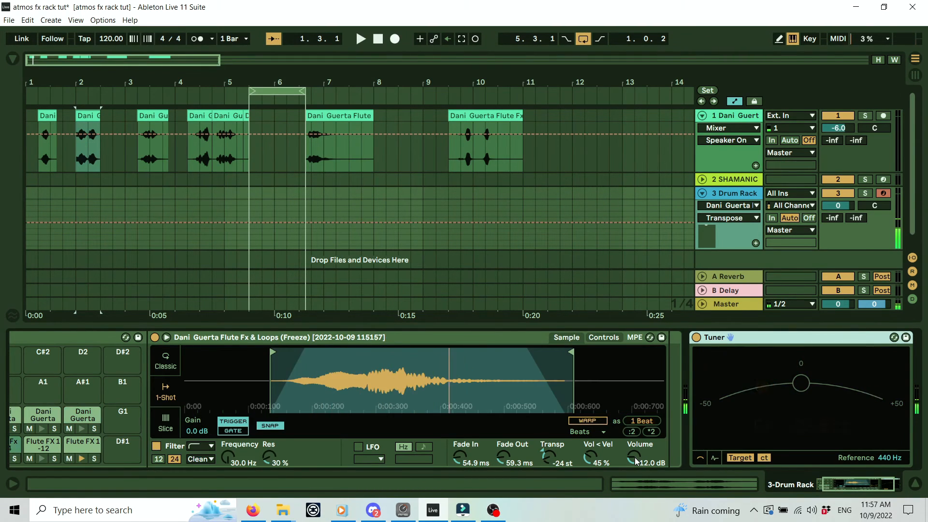
{"action": "key", "text": "s"}
{"action": "key", "text": "s"}
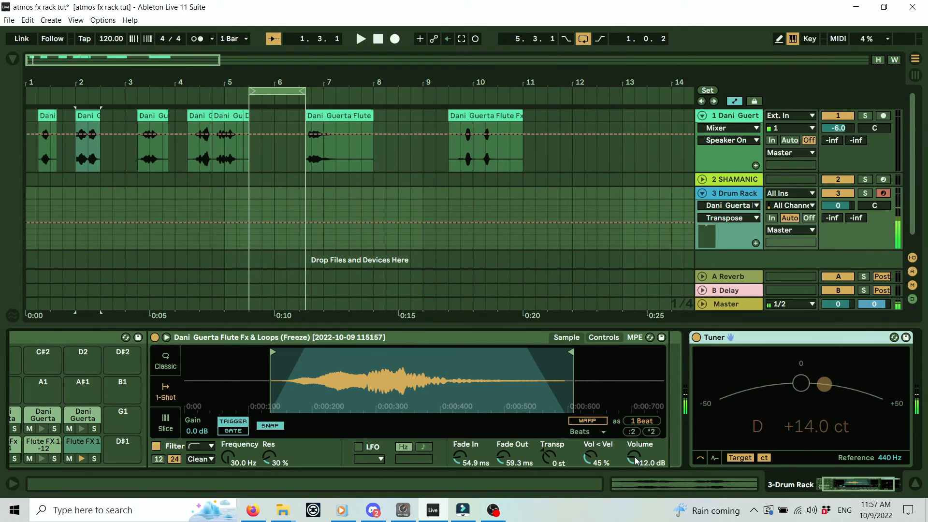
{"action": "key", "text": "s"}
{"action": "mouse_move", "coordinate": [633, 457]}
{"action": "left_mouse_down"}
{"action": "mouse_move", "coordinate": [633, 437]}
{"action": "mouse_move", "coordinate": [633, 453]}
{"action": "left_mouse_up"}
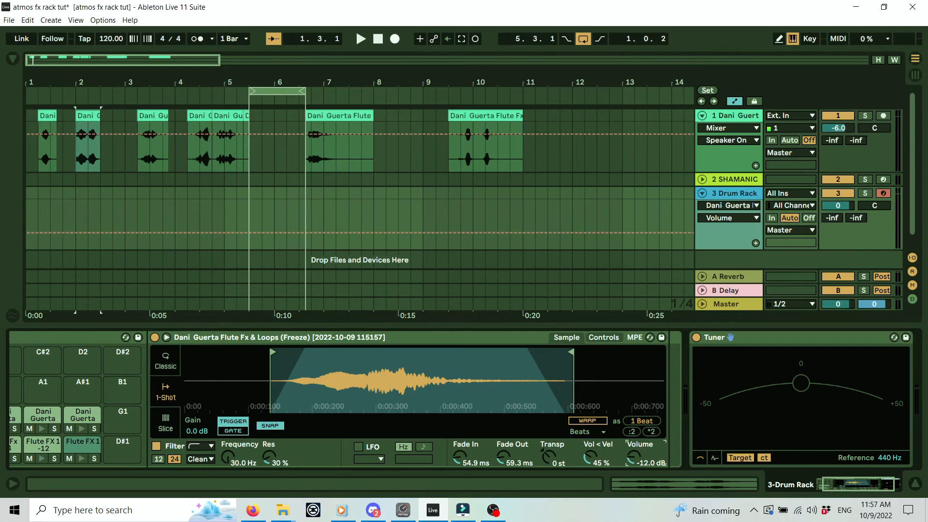
{"action": "left_click", "coordinate": [767, 336]}
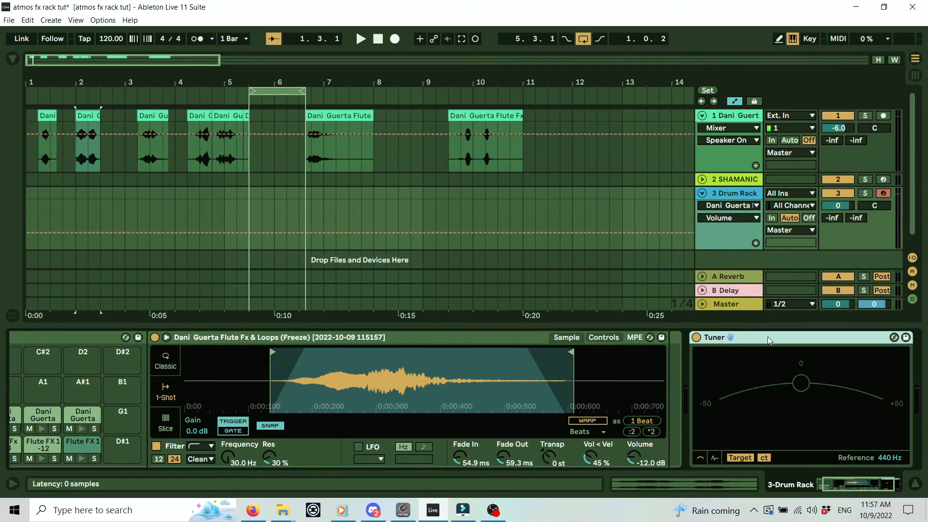
Delete the Tuner from the track, then select and audition the Flute Fx 1-24 pad.
{"action": "key", "text": "Delete"}
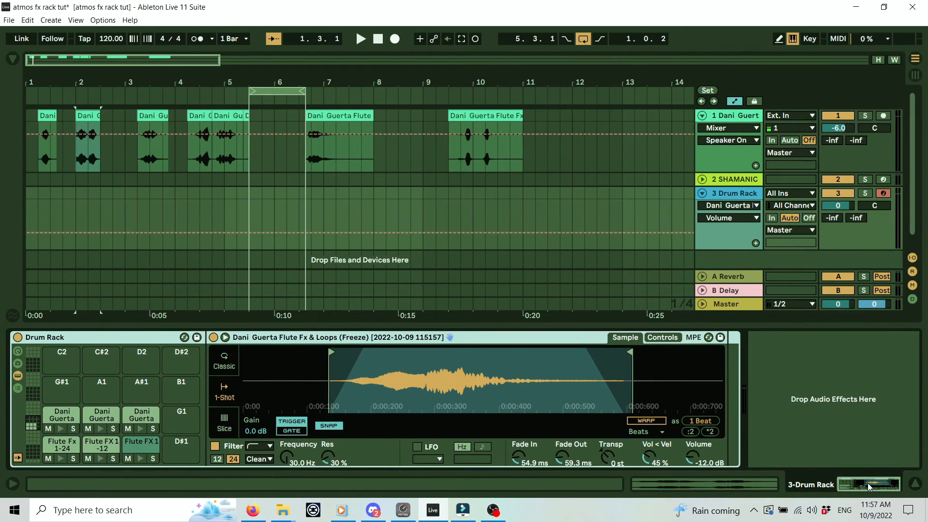
{"action": "left_click", "coordinate": [66, 446]}
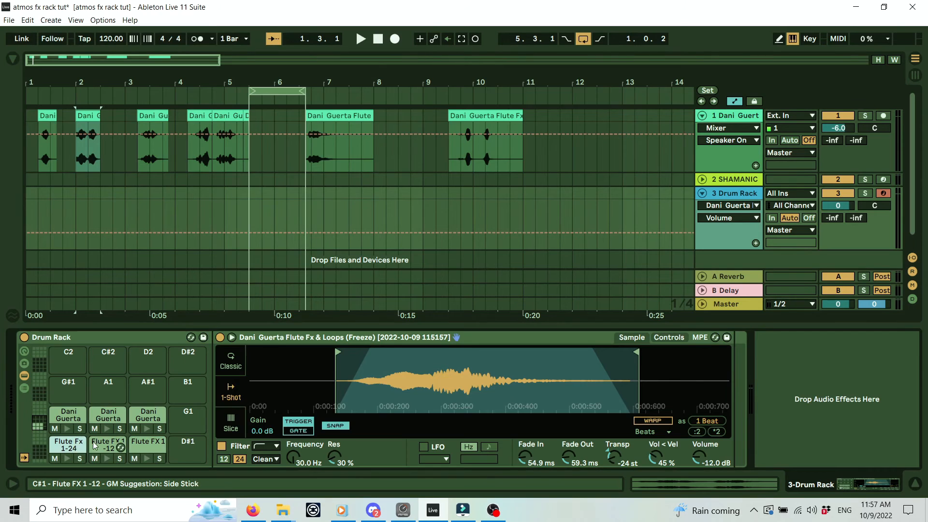
{"action": "left_click", "coordinate": [144, 414]}
{"action": "left_click", "coordinate": [107, 416]}
{"action": "left_click", "coordinate": [69, 414]}
{"action": "left_click", "coordinate": [69, 445]}
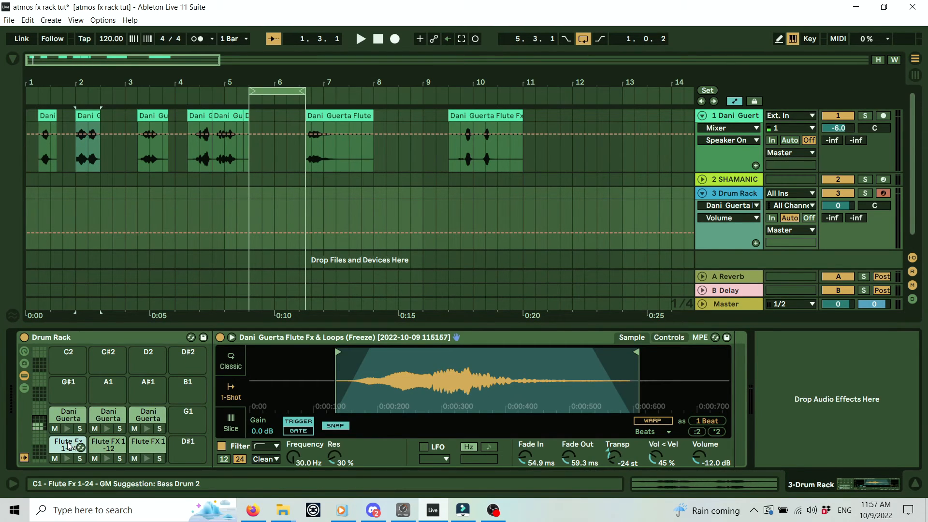
{"action": "key", "text": "ctrl"}
{"action": "key", "text": "ctrl"}
{"action": "key", "text": "ctrl"}
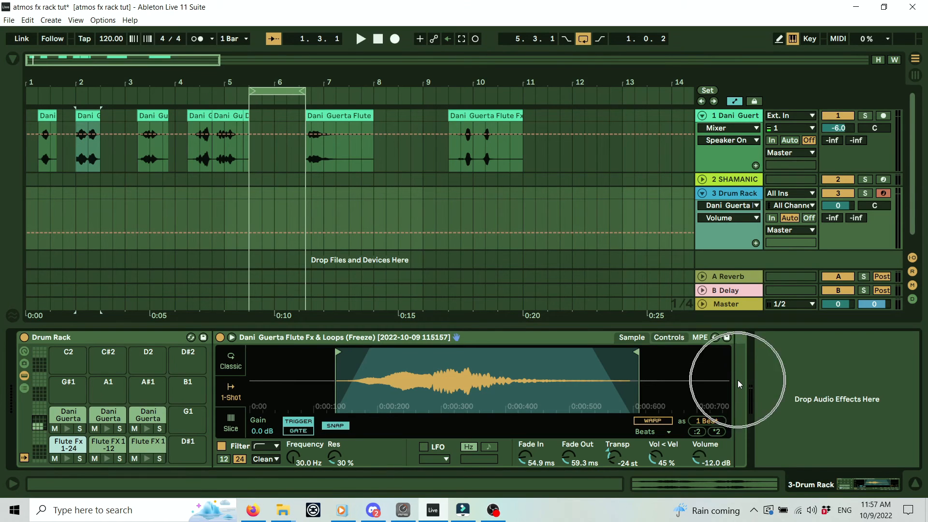
{"action": "left_click", "coordinate": [67, 459]}
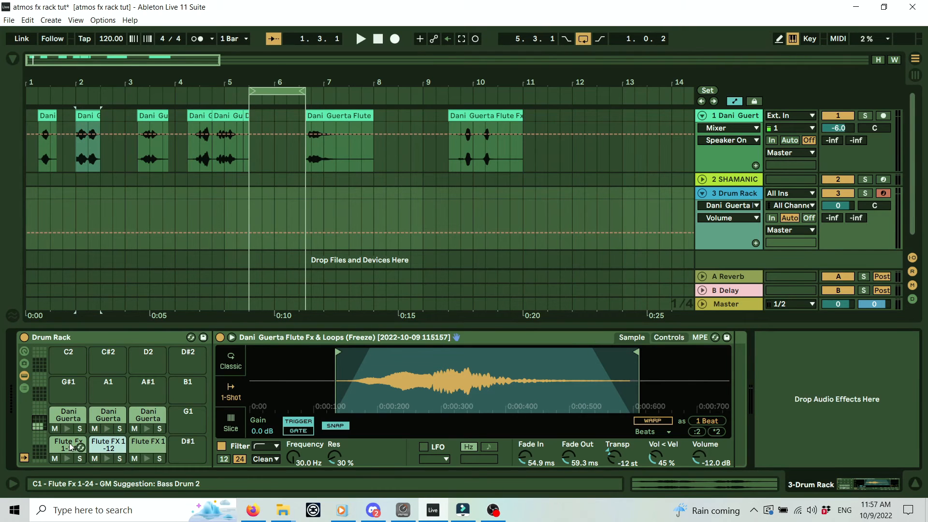
{"action": "left_click", "coordinate": [11, 59]}
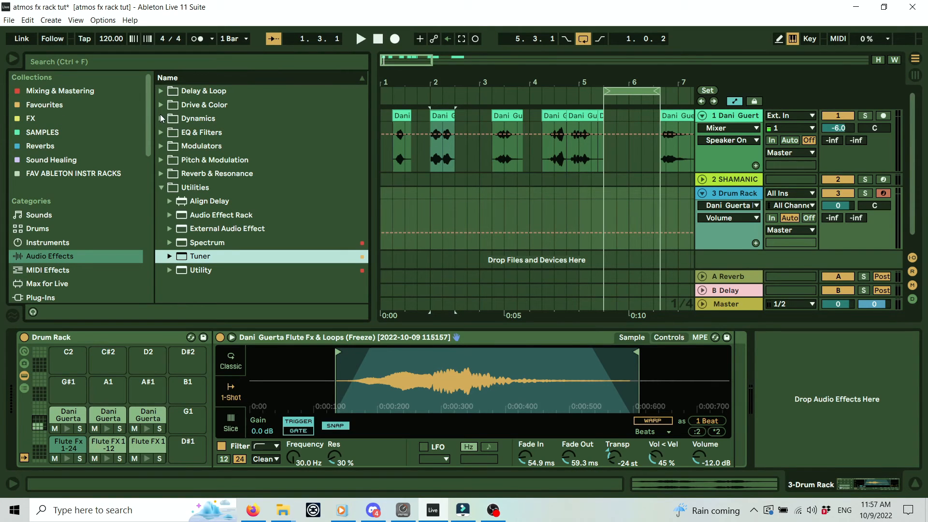
Add Echo to the Flute Fx 1-24 pad's chain with Feedback at 100%.
{"action": "left_click", "coordinate": [161, 93]}
{"action": "left_click_drag", "start_coordinate": [186, 135], "coordinate": [842, 402]}
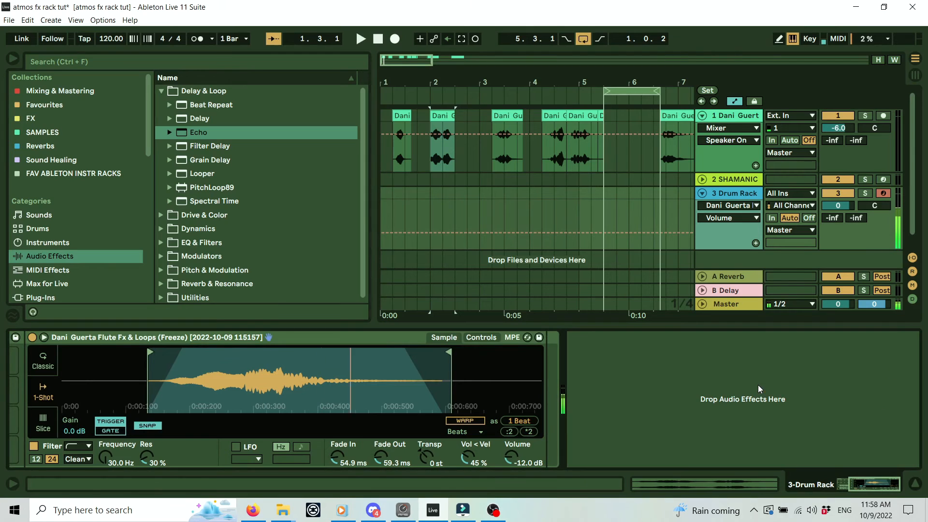
{"action": "left_click", "coordinate": [897, 485]}
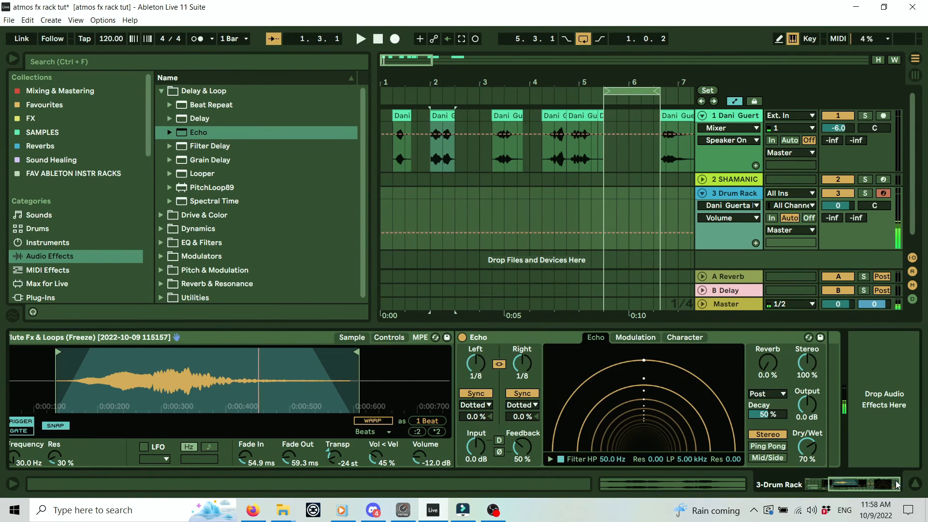
{"action": "left_click_drag", "start_coordinate": [522, 447], "coordinate": [522, 415]}
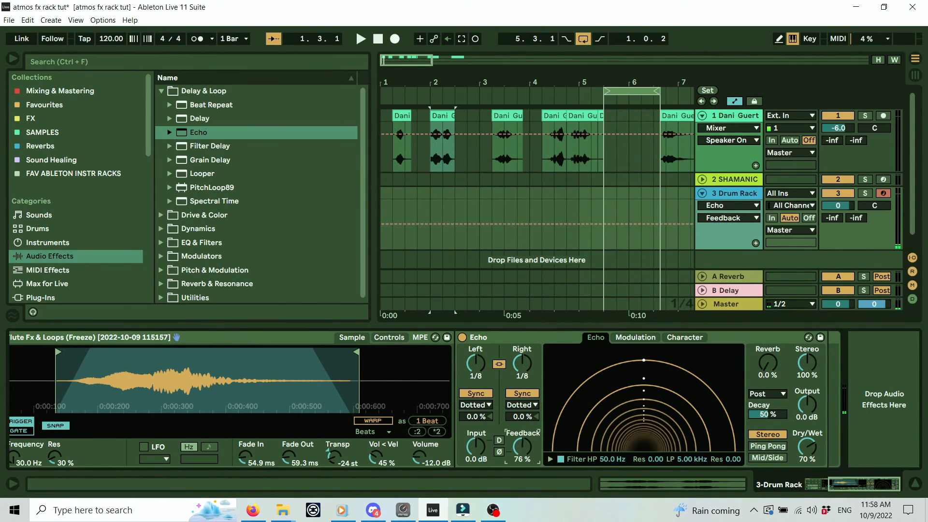
{"action": "left_click_drag", "start_coordinate": [853, 488], "coordinate": [821, 489]}
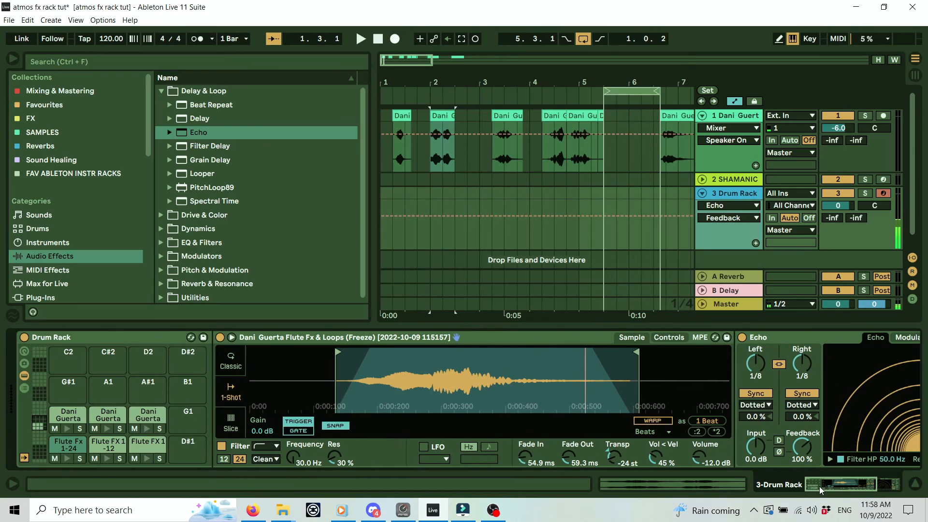
Add a default Delay to the Flute FX 1 pad's chain and play back to listen.
{"action": "left_click", "coordinate": [115, 444]}
{"action": "left_click", "coordinate": [147, 449]}
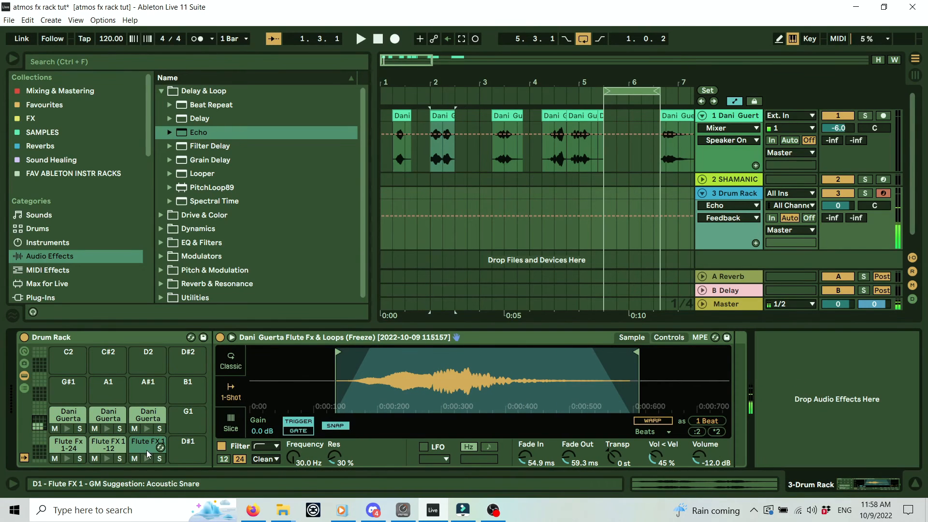
{"action": "mouse_move", "coordinate": [190, 122]}
{"action": "left_mouse_down"}
{"action": "mouse_move", "coordinate": [727, 375]}
{"action": "mouse_move", "coordinate": [865, 373]}
{"action": "left_mouse_up"}
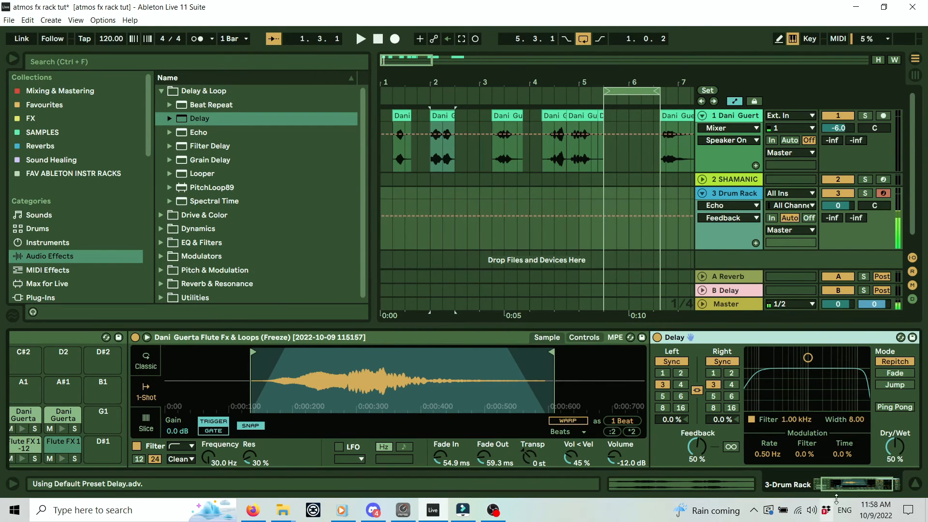
{"action": "left_click_drag", "start_coordinate": [834, 486], "coordinate": [892, 484]}
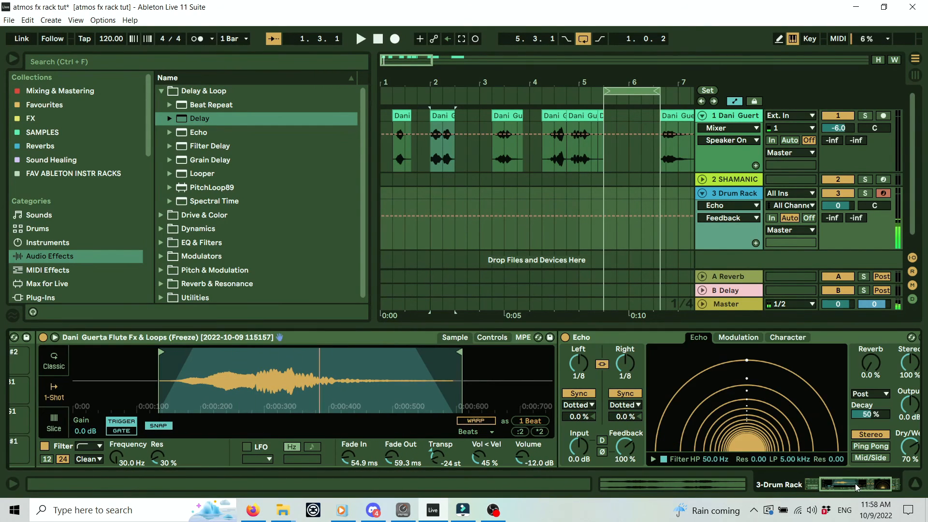
{"action": "left_click_drag", "start_coordinate": [893, 484], "coordinate": [879, 488]}
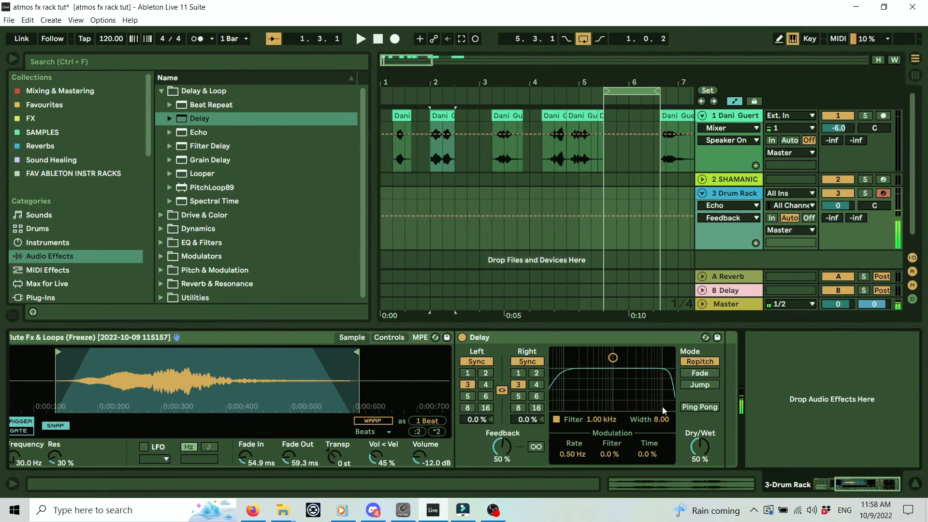
{"action": "left_click_drag", "start_coordinate": [878, 481], "coordinate": [725, 482]}
{"action": "key", "text": "space"}
{"action": "key", "text": "space"}
{"action": "left_click", "coordinate": [378, 39]}
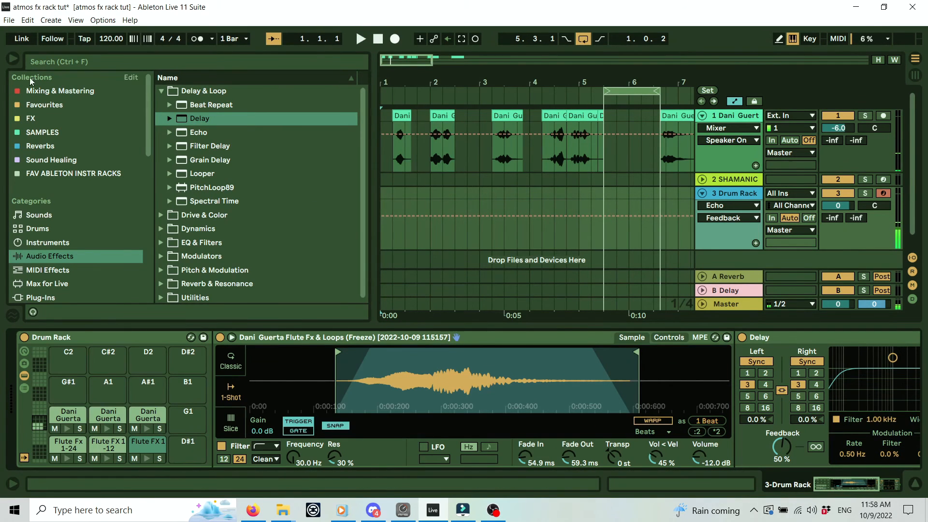
{"action": "left_click_drag", "start_coordinate": [839, 488], "coordinate": [752, 482]}
{"action": "left_click", "coordinate": [39, 450]}
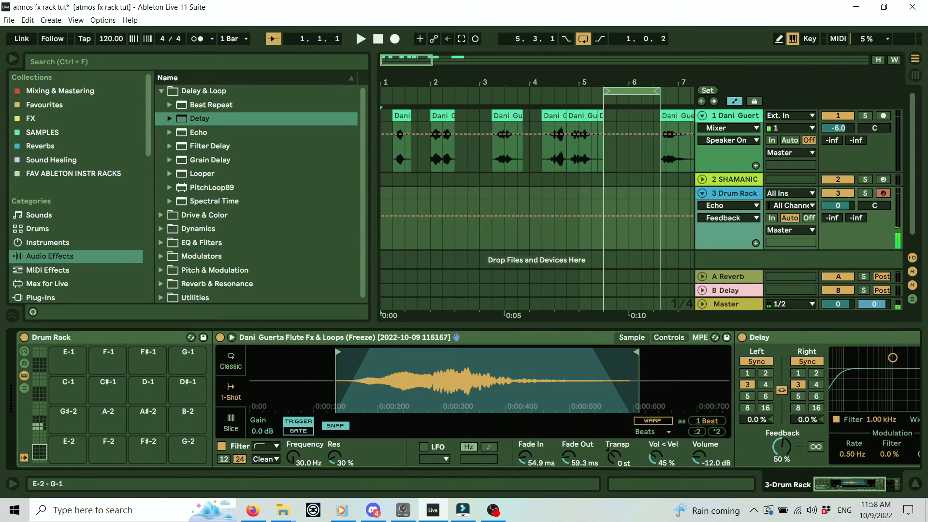
{"action": "left_click_drag", "start_coordinate": [39, 452], "coordinate": [39, 352]}
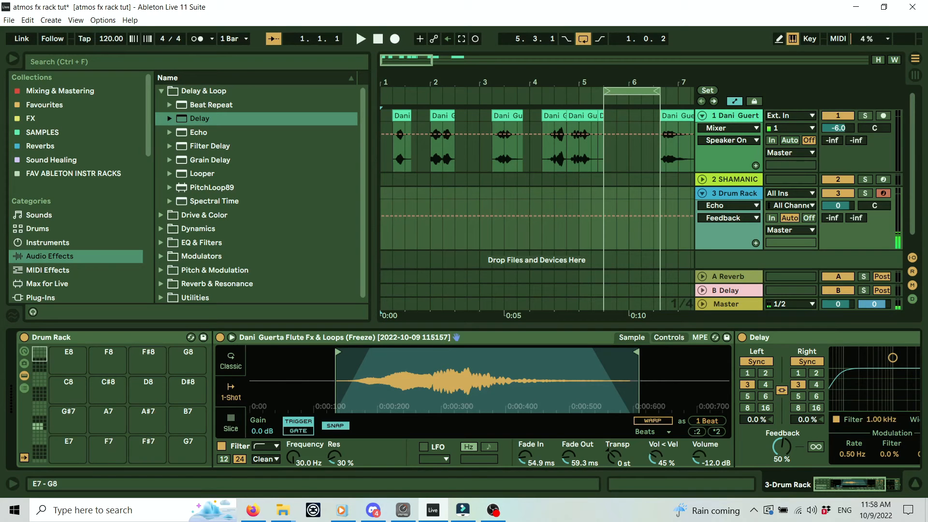
{"action": "left_click", "coordinate": [739, 179]}
{"action": "left_click", "coordinate": [742, 182]}
{"action": "mouse_move", "coordinate": [211, 456]}
{"action": "left_mouse_down"}
{"action": "mouse_move", "coordinate": [211, 394]}
{"action": "mouse_move", "coordinate": [211, 456]}
{"action": "left_mouse_up"}
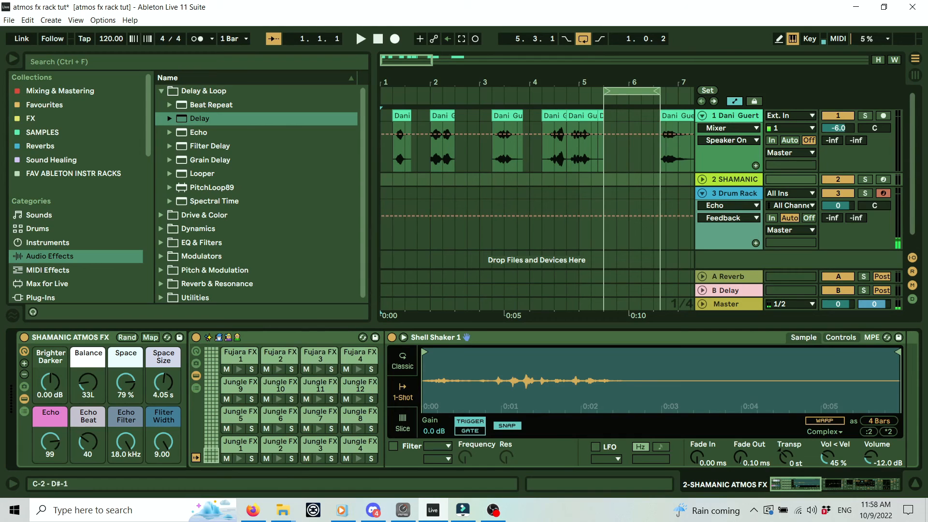
{"action": "left_click", "coordinate": [747, 195]}
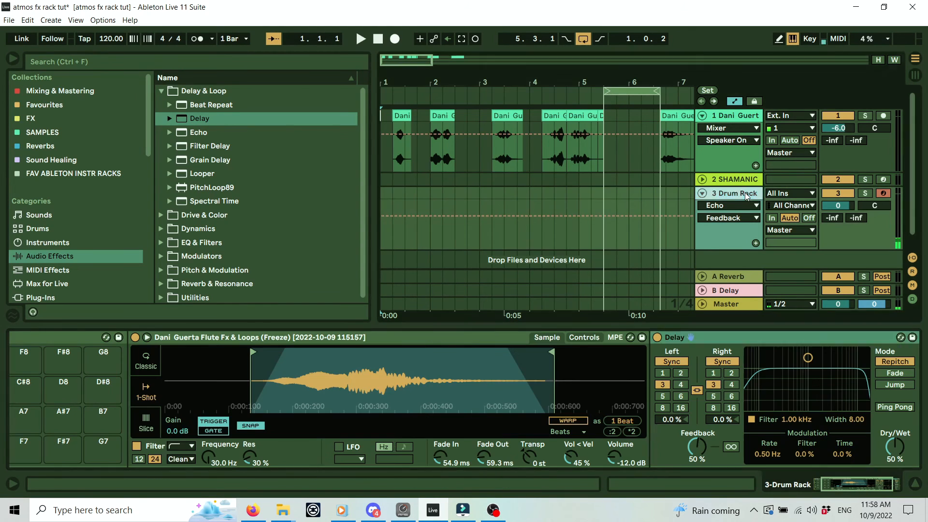
Delete the Delay from the D1 Flute FX 1 pad's chain.
{"action": "left_click", "coordinate": [854, 487]}
{"action": "left_click_drag", "start_coordinate": [42, 359], "coordinate": [44, 425]}
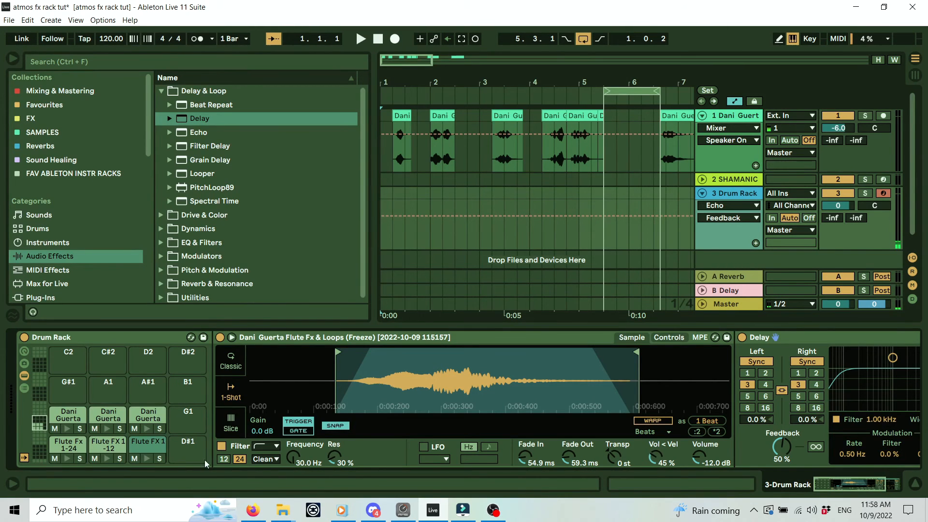
{"action": "left_click", "coordinate": [109, 442]}
{"action": "left_click", "coordinate": [145, 444]}
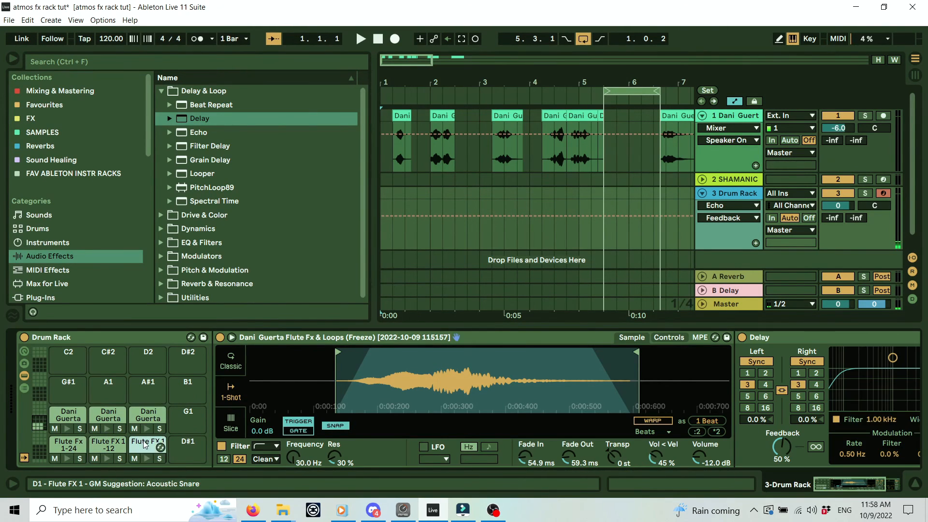
{"action": "left_click", "coordinate": [802, 339]}
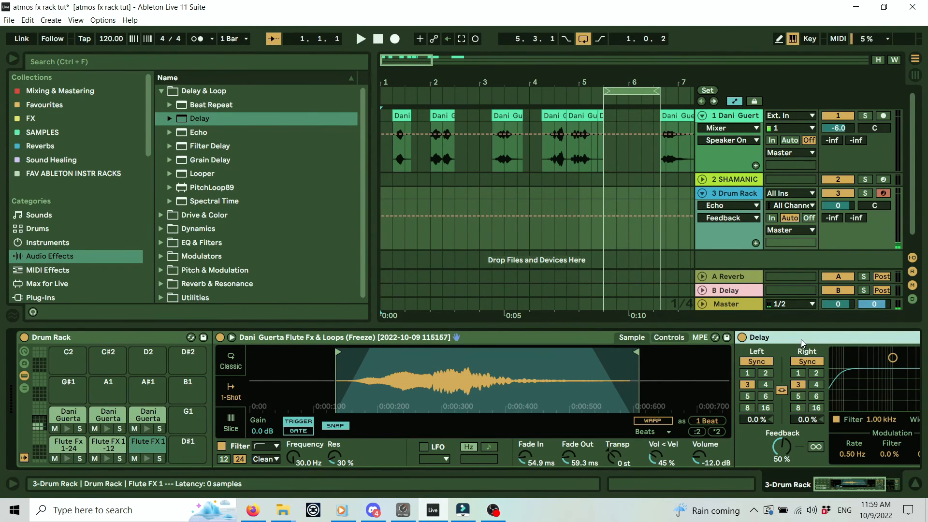
{"action": "key", "text": "Delete"}
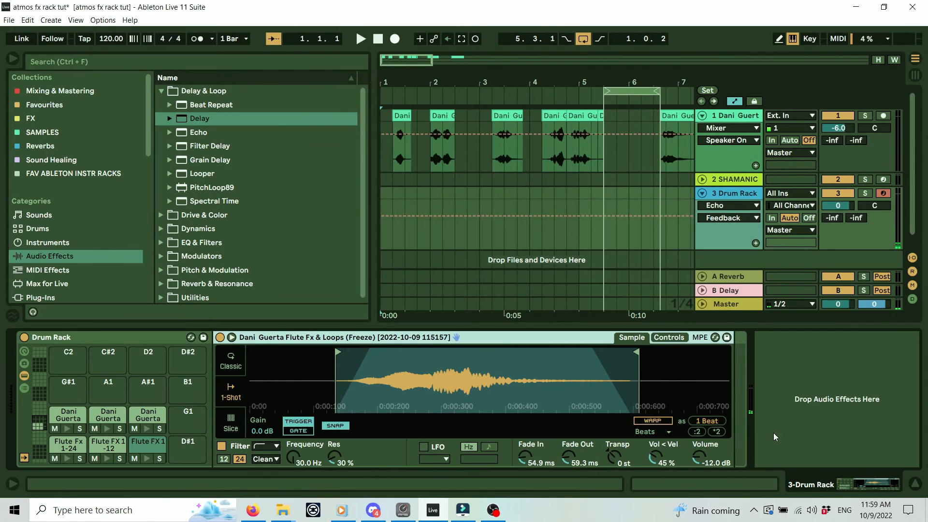
Delete the Echo from the C1 Flute Fx 1-24 pad's chain.
{"action": "left_click", "coordinate": [105, 444]}
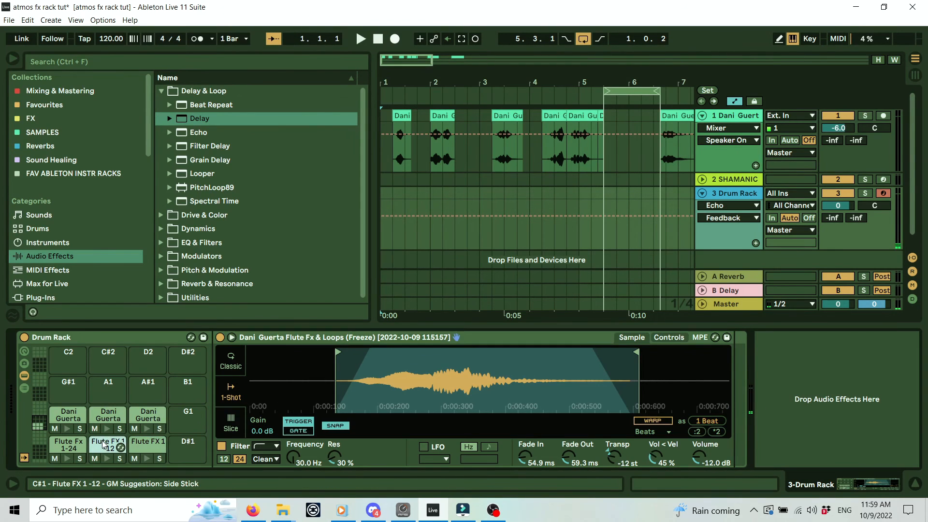
{"action": "left_click", "coordinate": [66, 448]}
{"action": "left_click", "coordinate": [813, 338]}
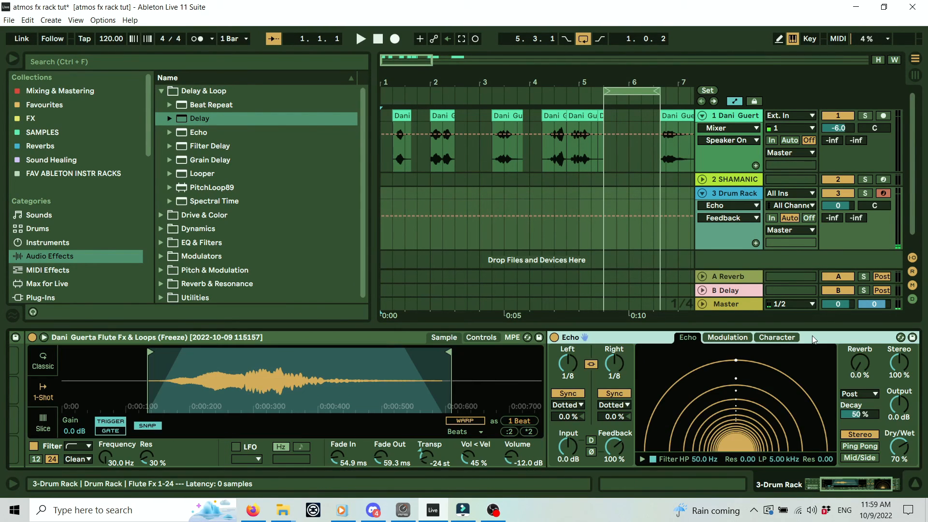
{"action": "key", "text": "Delete"}
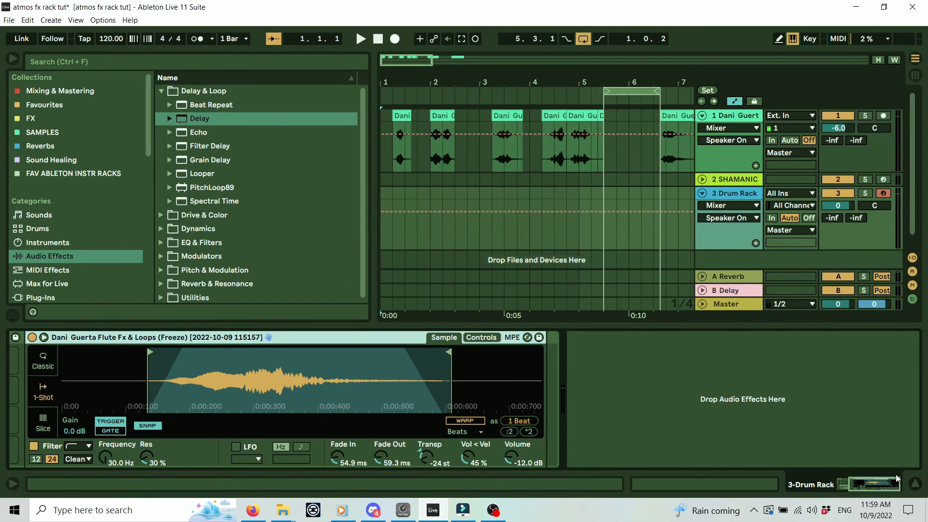
{"action": "left_click", "coordinate": [857, 486]}
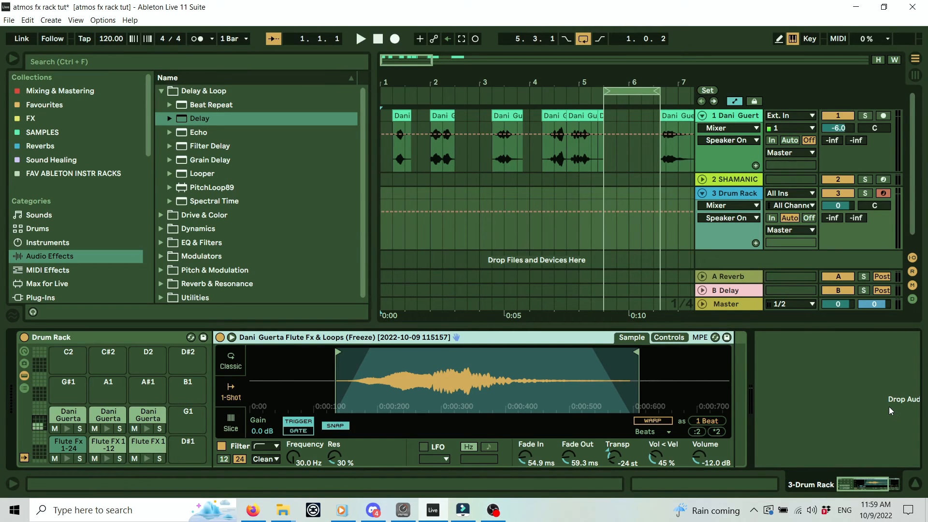
{"action": "left_click", "coordinate": [117, 337]}
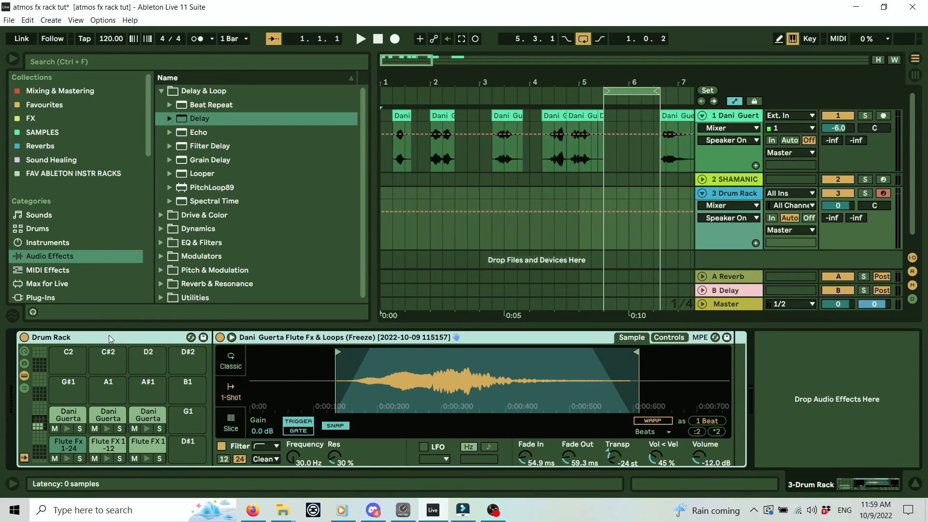
Group the Drum Rack into an Instrument Rack on track 3 and show its eight macros.
{"action": "right_click", "coordinate": [112, 337]}
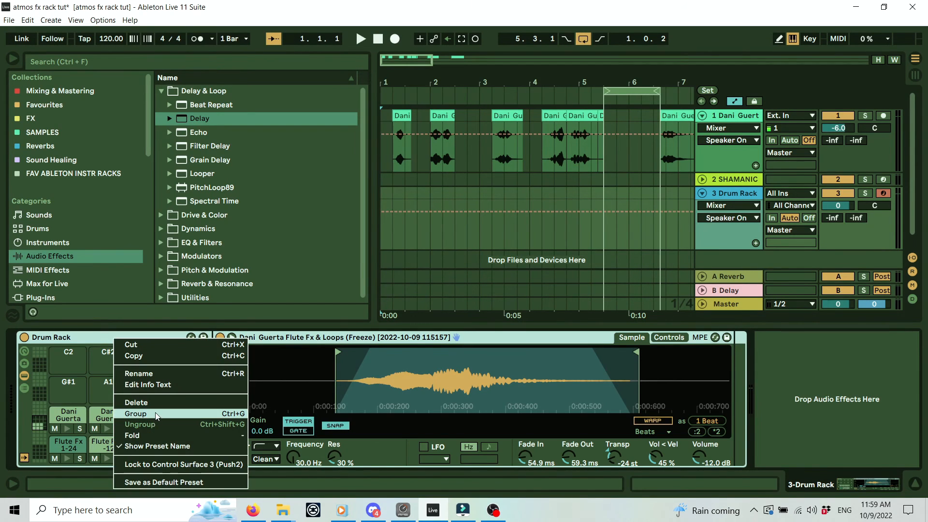
{"action": "key", "text": "Escape"}
{"action": "key", "text": "ctrl+g"}
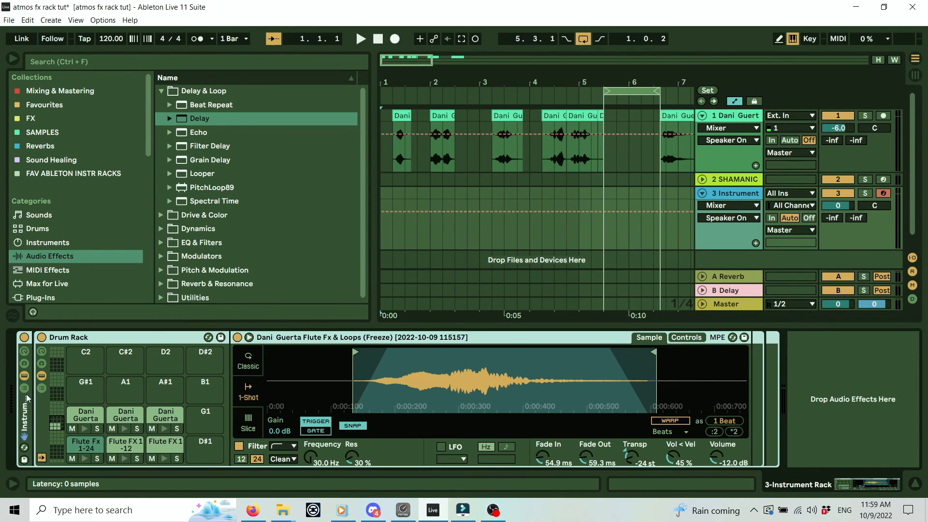
{"action": "left_click", "coordinate": [23, 352]}
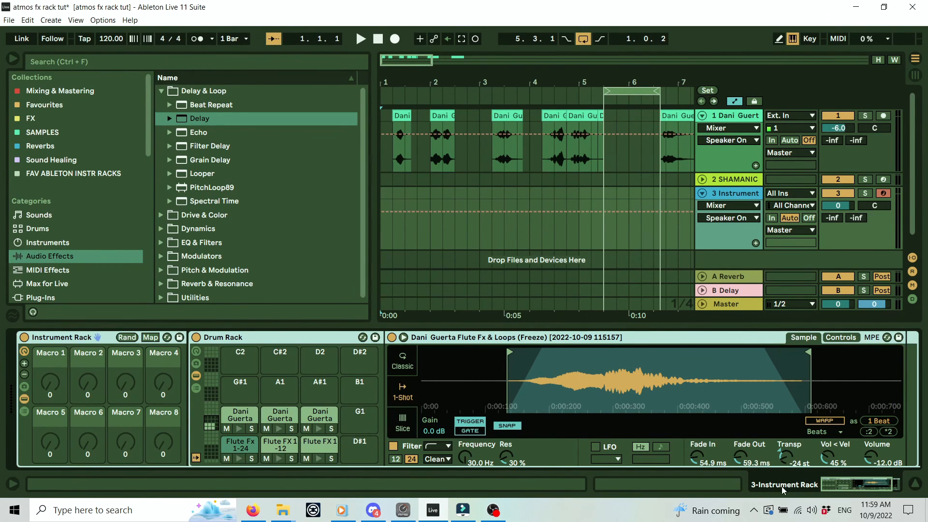
{"action": "left_click", "coordinate": [883, 484]}
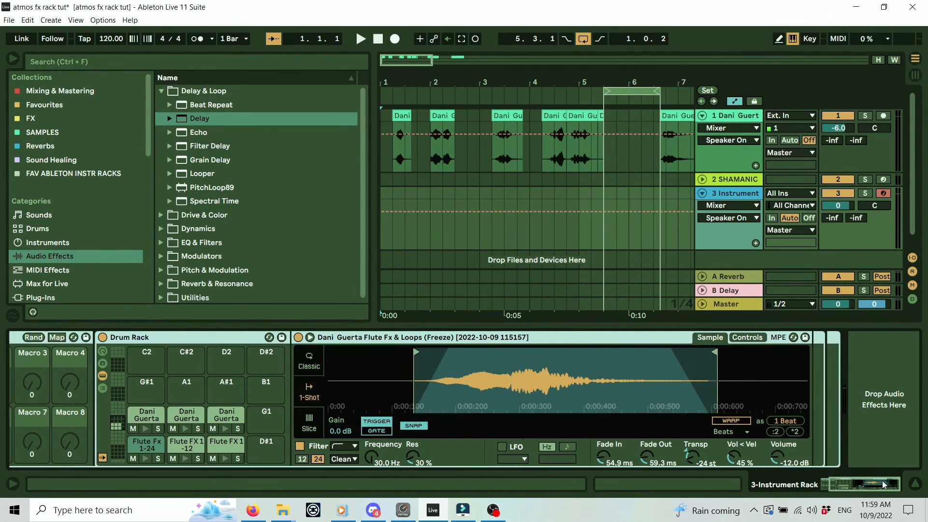
{"action": "left_click", "coordinate": [161, 92]}
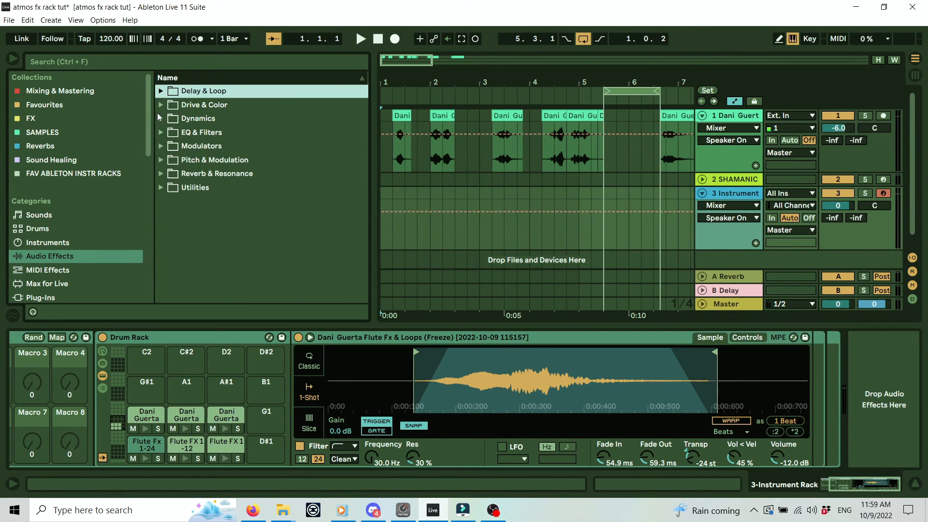
Add an Auto Filter after the flute Simpler, set to high-pass with cutoff at 26.0 Hz.
{"action": "left_click", "coordinate": [160, 132]}
{"action": "mouse_move", "coordinate": [198, 146]}
{"action": "left_mouse_down"}
{"action": "mouse_move", "coordinate": [845, 371]}
{"action": "mouse_move", "coordinate": [823, 378]}
{"action": "mouse_move", "coordinate": [812, 364]}
{"action": "left_mouse_up"}
{"action": "left_click", "coordinate": [847, 489]}
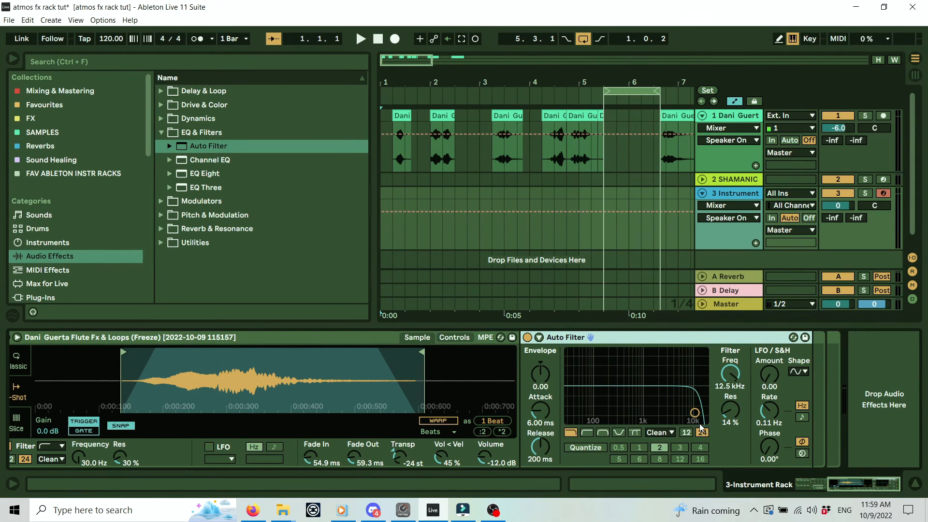
{"action": "left_click", "coordinate": [587, 432]}
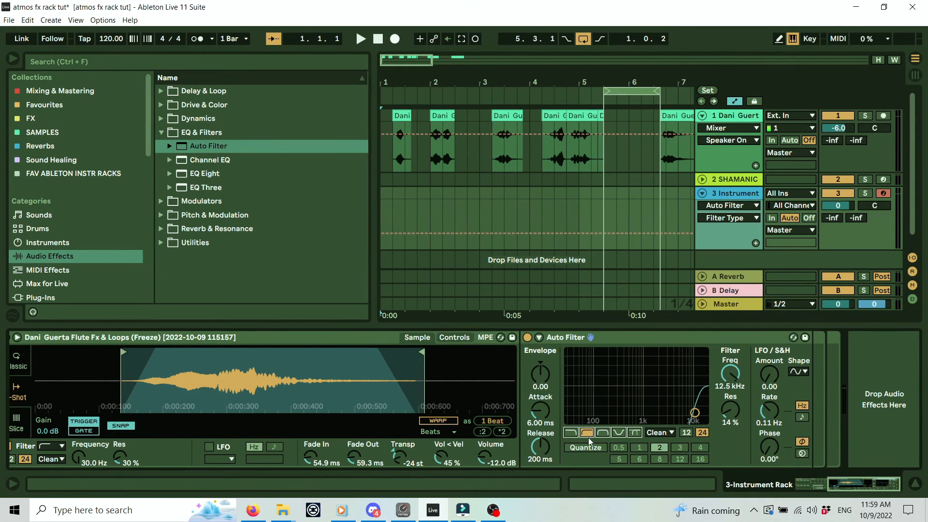
{"action": "left_click_drag", "start_coordinate": [724, 390], "coordinate": [725, 459]}
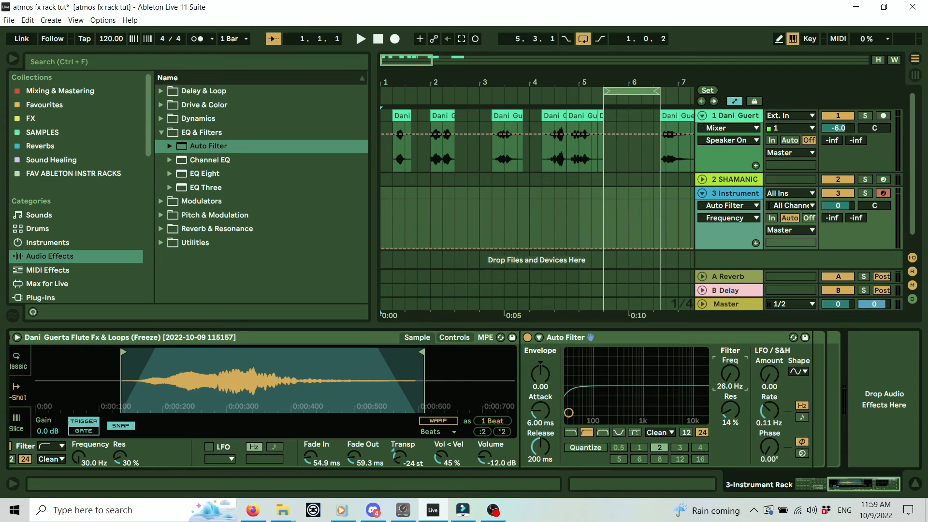
Map the Auto Filter cutoff to the first macro while it sits in the pad's chain.
{"action": "right_click", "coordinate": [736, 376]}
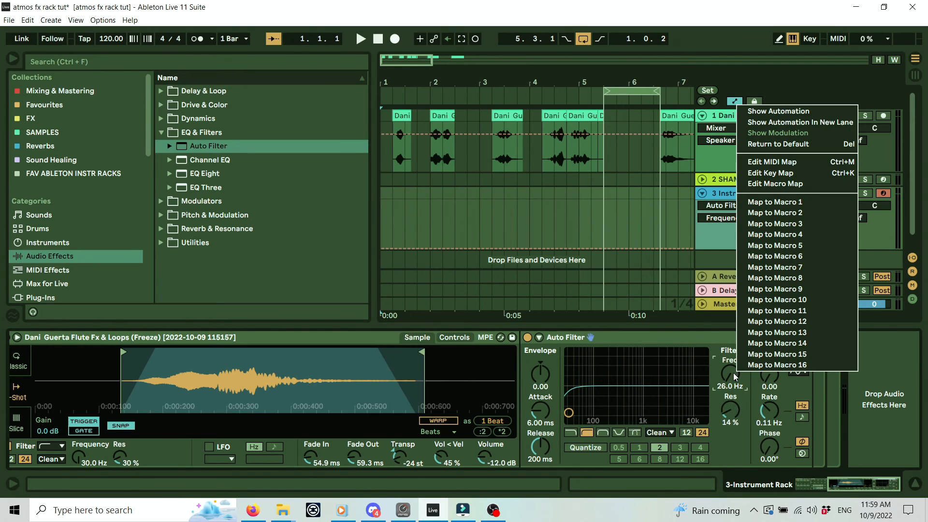
{"action": "left_click", "coordinate": [770, 199]}
{"action": "left_click_drag", "start_coordinate": [858, 492], "coordinate": [729, 488]}
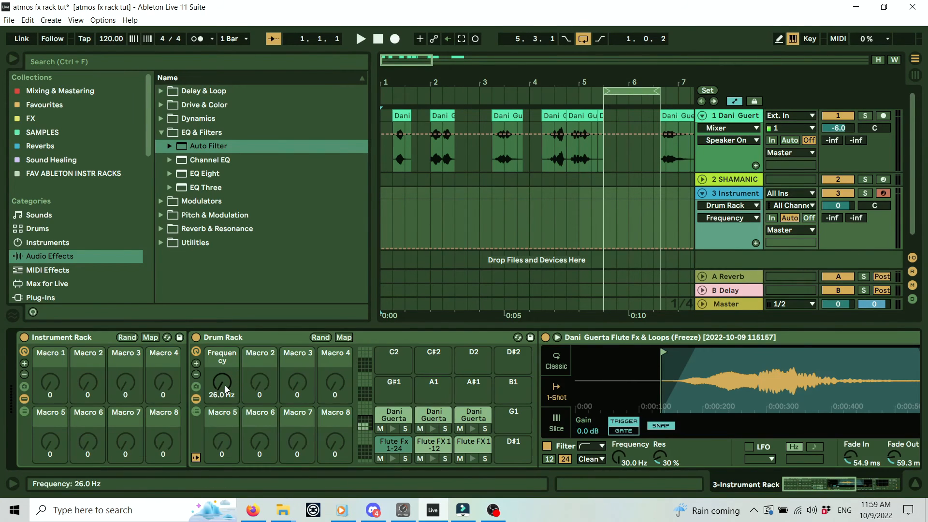
{"action": "left_click_drag", "start_coordinate": [835, 483], "coordinate": [917, 484]}
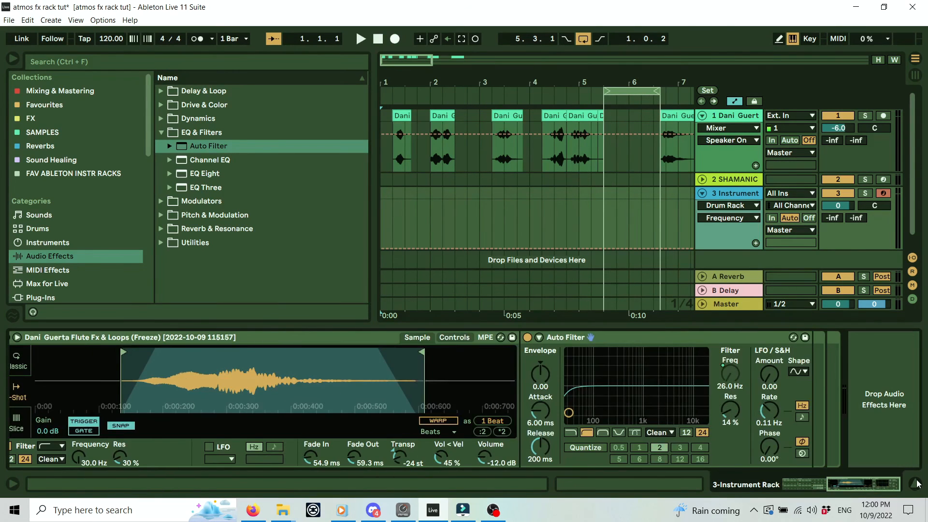
Move the Auto Filter out of the pad's chain, remap its cutoff to Macro 1, and test the range.
{"action": "left_click", "coordinate": [593, 334]}
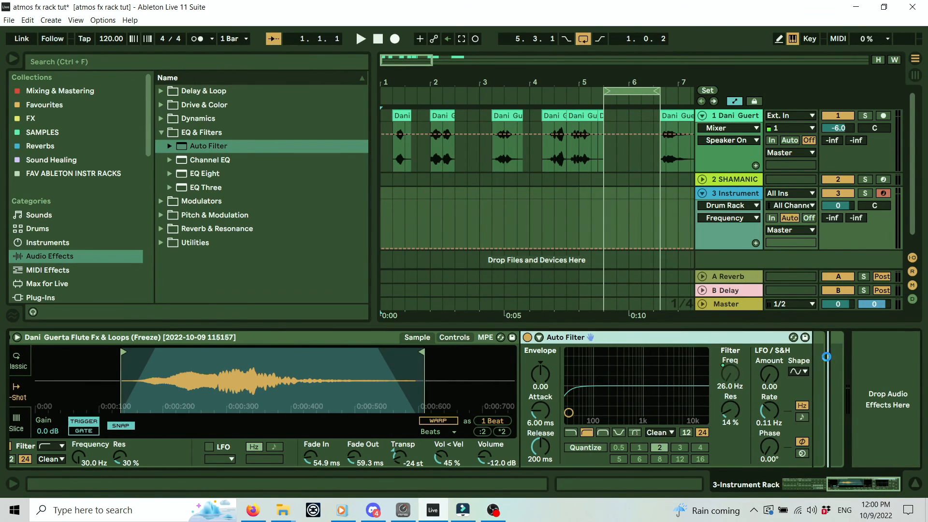
{"action": "left_click_drag", "start_coordinate": [593, 335], "coordinate": [826, 357]}
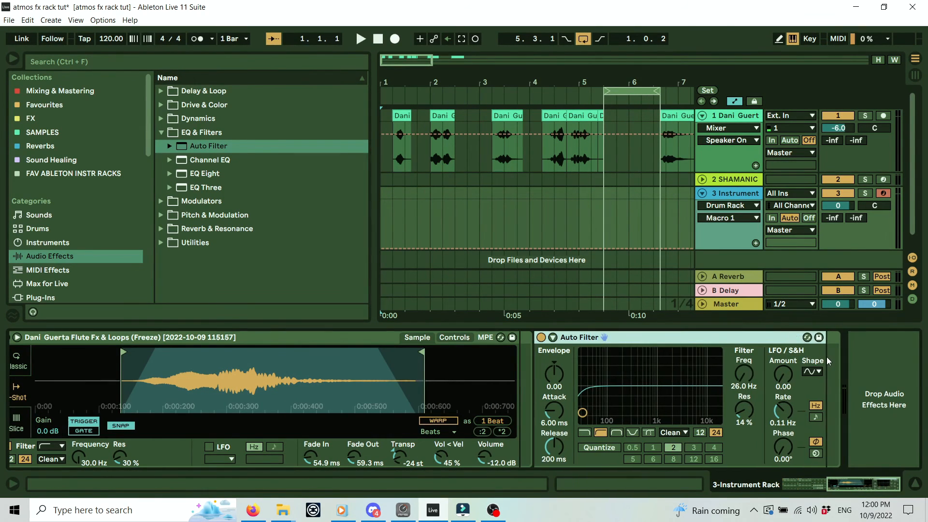
{"action": "right_click", "coordinate": [746, 378]}
{"action": "left_click", "coordinate": [784, 205]}
{"action": "left_click_drag", "start_coordinate": [863, 486], "coordinate": [682, 476]}
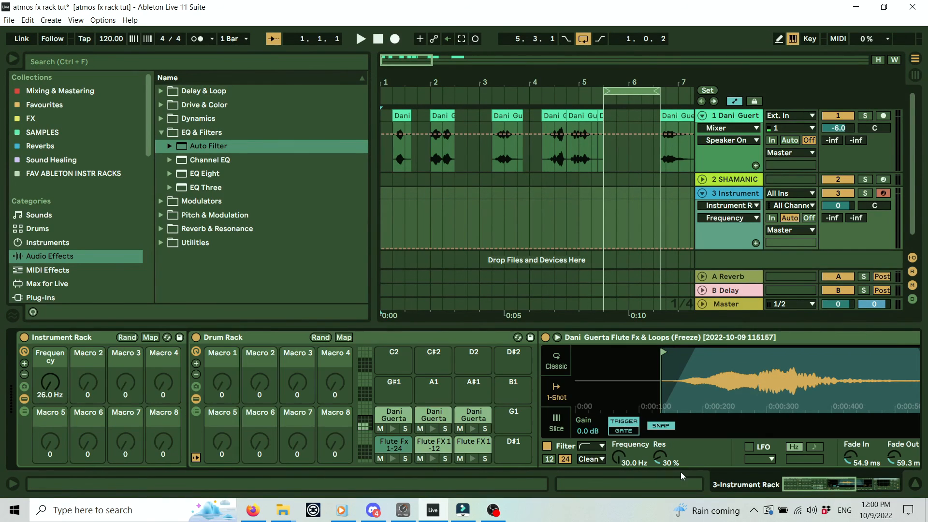
{"action": "mouse_move", "coordinate": [55, 385]}
{"action": "left_mouse_down"}
{"action": "mouse_move", "coordinate": [56, 322]}
{"action": "mouse_move", "coordinate": [56, 386]}
{"action": "left_mouse_up"}
{"action": "left_click_drag", "start_coordinate": [829, 486], "coordinate": [907, 482]}
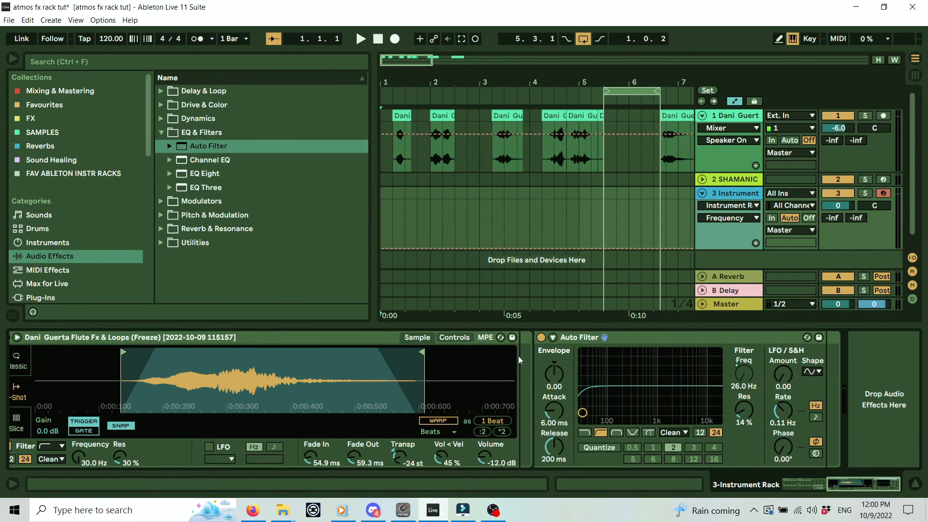
Place the Auto Filter in the Instrument Rack chain with its frequency mapped to Macro 1 at 26.0 Hz.
{"action": "left_click", "coordinate": [361, 344]}
{"action": "left_click", "coordinate": [355, 340]}
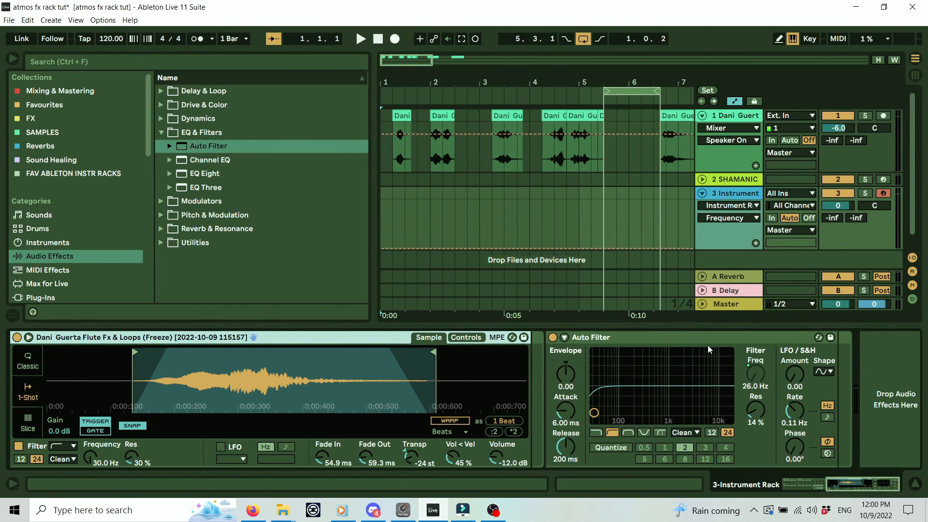
{"action": "left_click", "coordinate": [899, 368]}
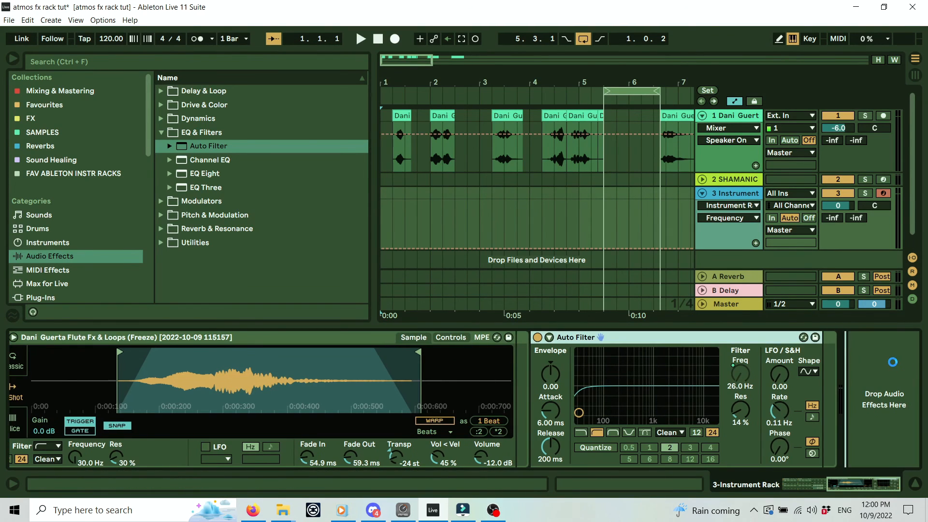
{"action": "right_click", "coordinate": [756, 376]}
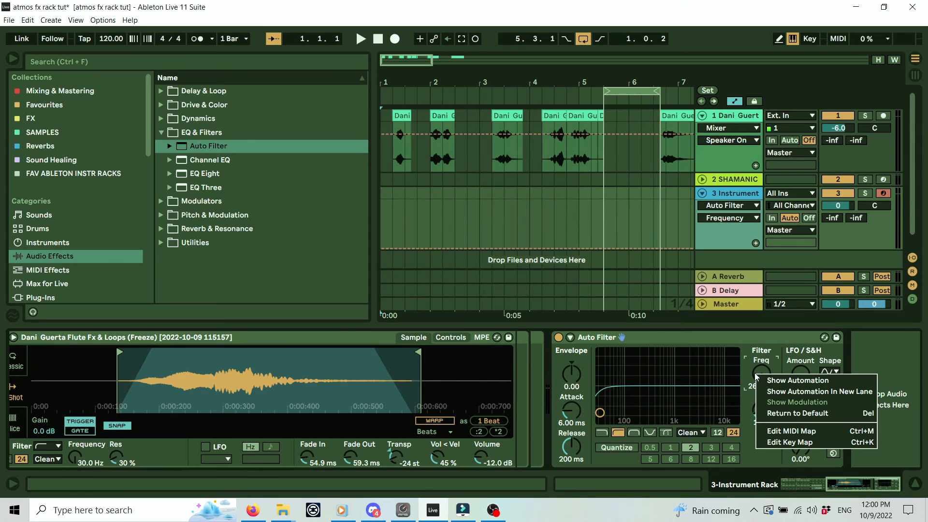
{"action": "left_click", "coordinate": [876, 350]}
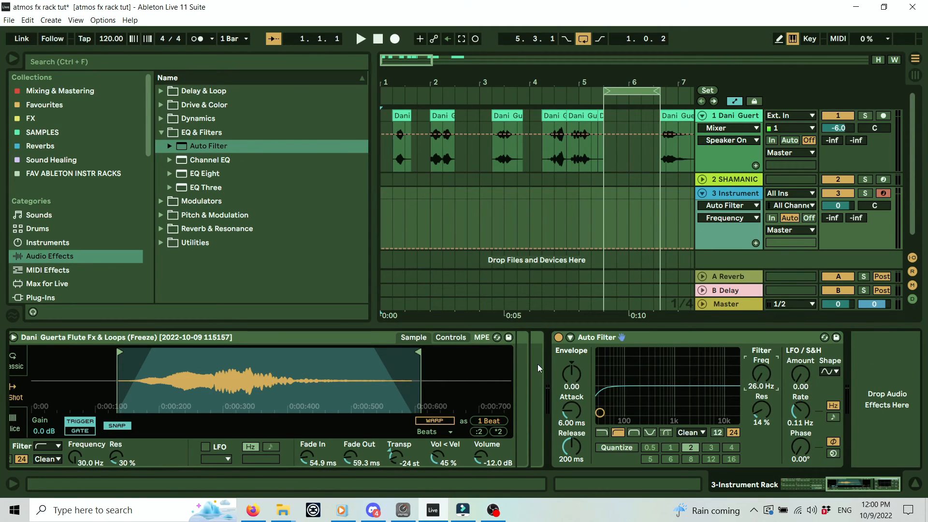
{"action": "left_click", "coordinate": [669, 336]}
{"action": "mouse_move", "coordinate": [538, 358]}
{"action": "left_mouse_down"}
{"action": "mouse_move", "coordinate": [526, 363]}
{"action": "mouse_move", "coordinate": [534, 363]}
{"action": "left_mouse_up"}
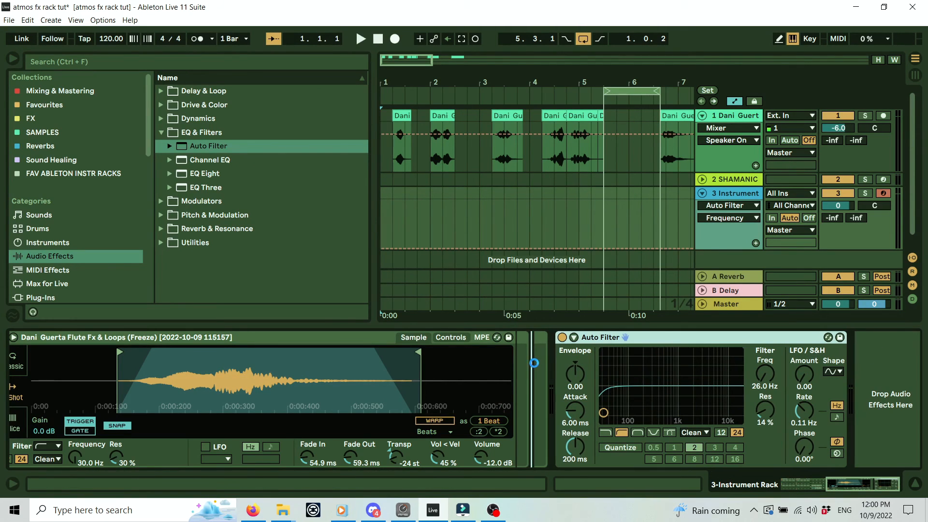
{"action": "right_click", "coordinate": [741, 378]}
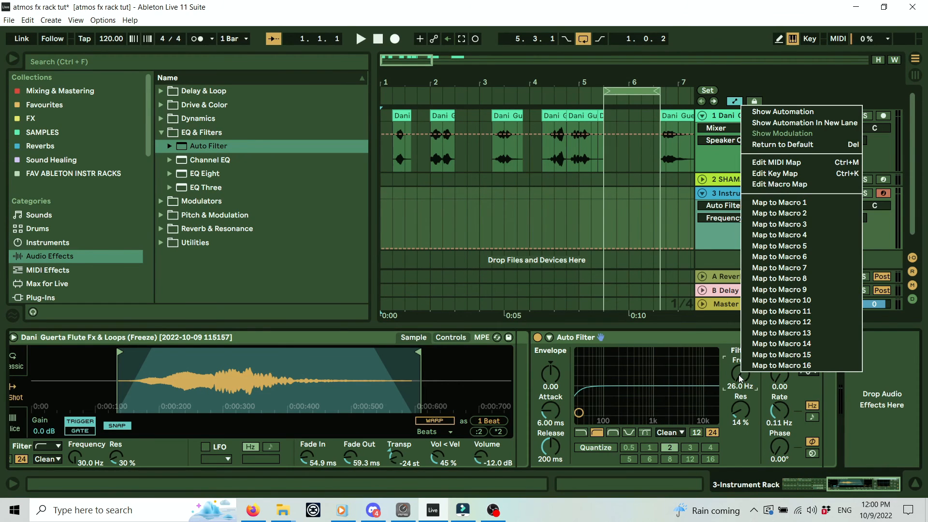
{"action": "left_click", "coordinate": [802, 203]}
{"action": "left_click_drag", "start_coordinate": [859, 487], "coordinate": [778, 486]}
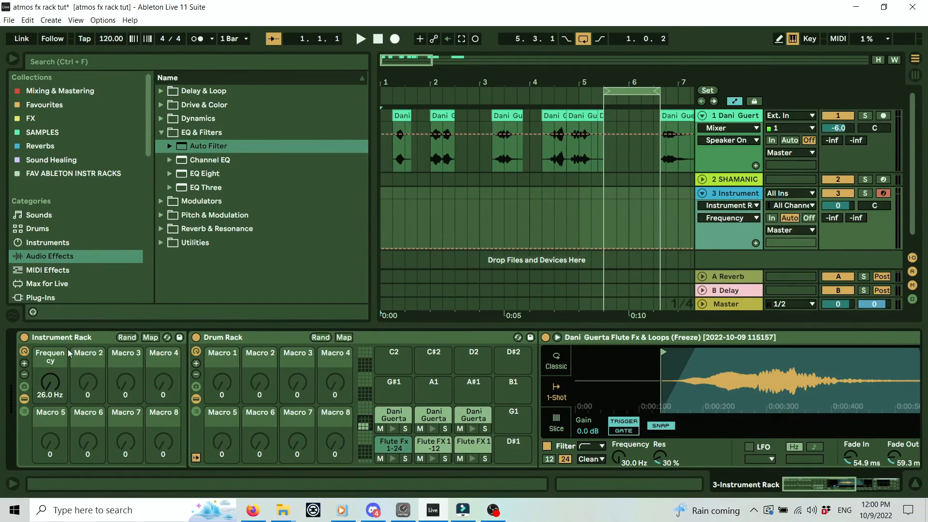
Hide the Drum Rack's macro controls and test the Frequency macro driving the Auto Filter.
{"action": "left_click", "coordinate": [235, 342]}
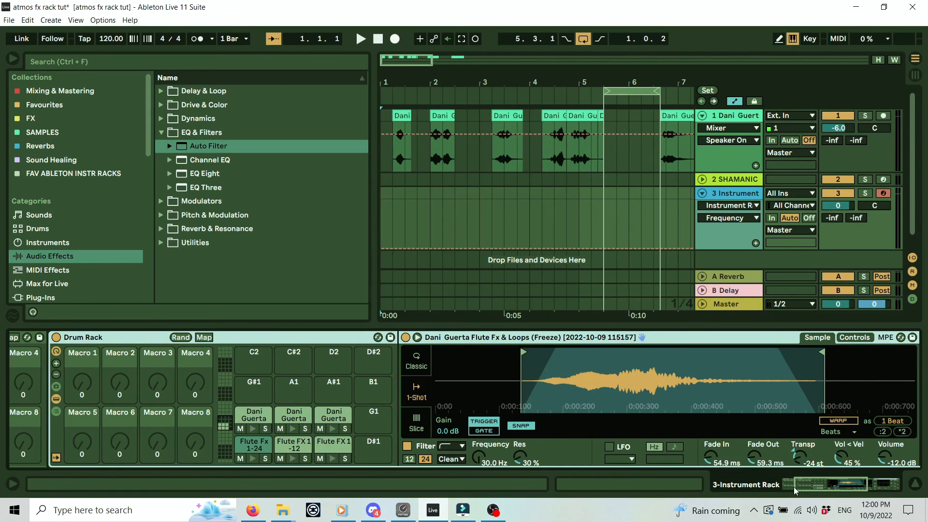
{"action": "left_click_drag", "start_coordinate": [827, 488], "coordinate": [811, 488]}
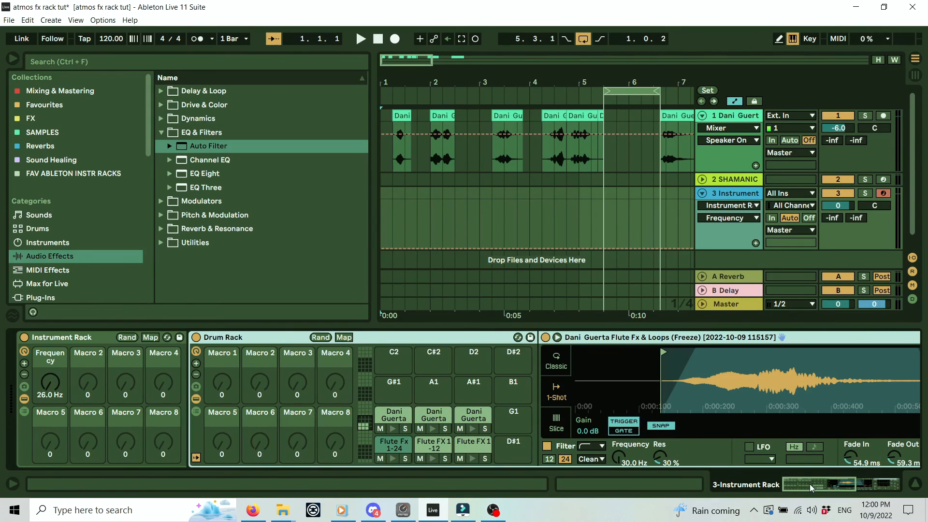
{"action": "left_click", "coordinate": [196, 352]}
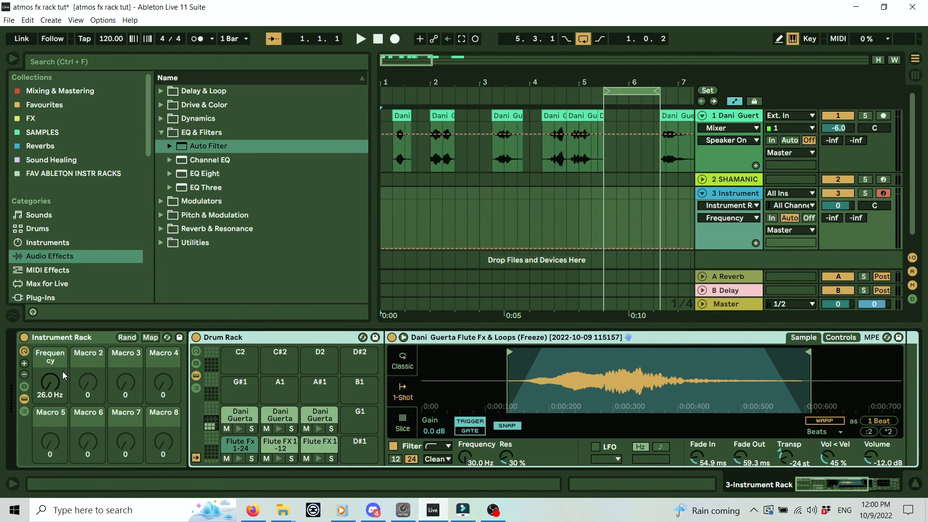
{"action": "left_click", "coordinate": [50, 357]}
{"action": "mouse_move", "coordinate": [50, 353]}
{"action": "left_mouse_down"}
{"action": "mouse_move", "coordinate": [51, 313]}
{"action": "mouse_move", "coordinate": [50, 341]}
{"action": "left_mouse_up"}
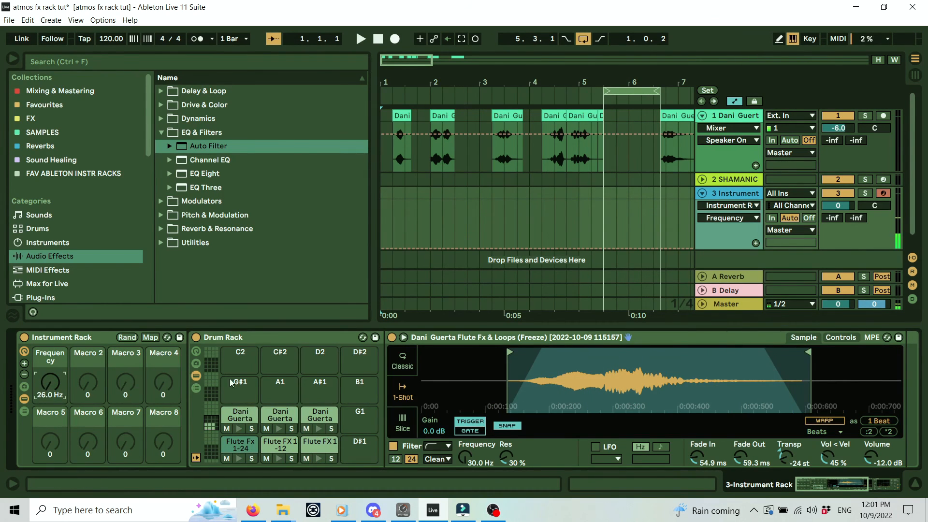
{"action": "left_click", "coordinate": [882, 490]}
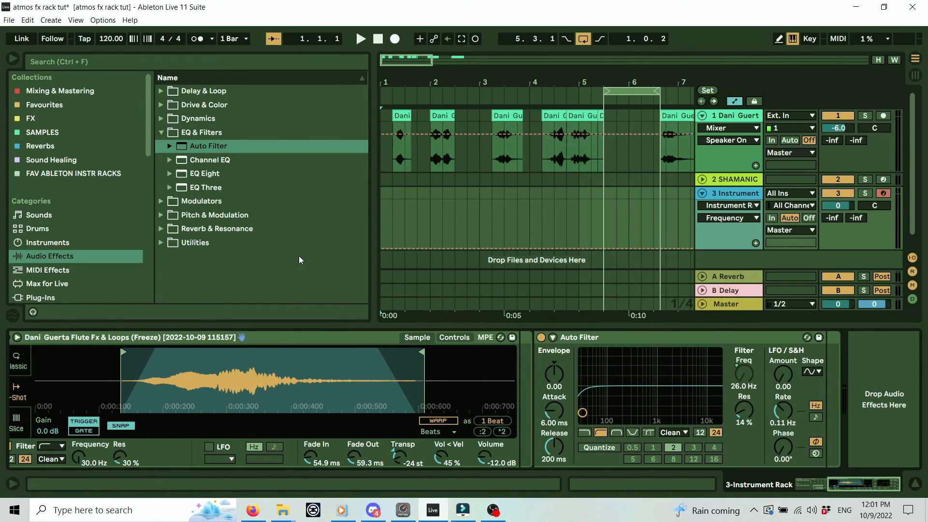
Add a Delay after the Auto Filter, mapping its Dry/Wet and Feedback to Macros 2 and 3.
{"action": "left_click", "coordinate": [43, 121]}
{"action": "left_click", "coordinate": [67, 260]}
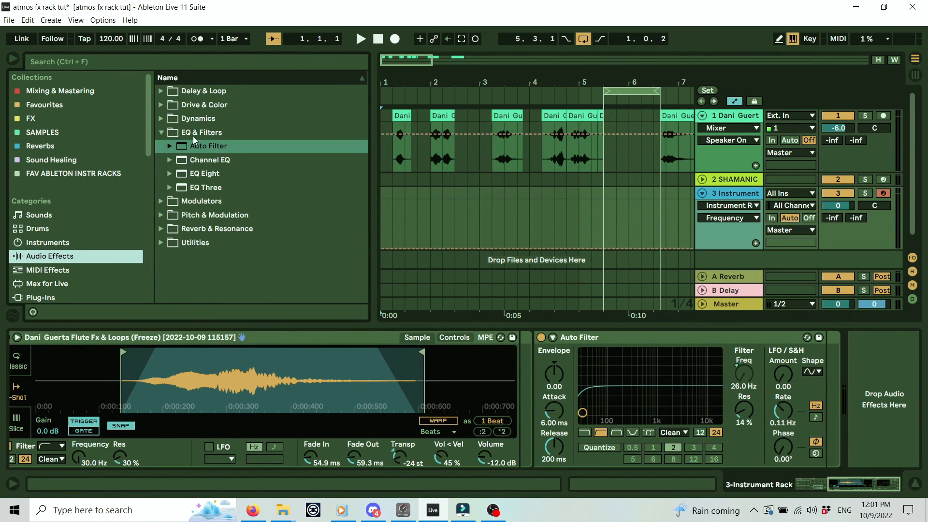
{"action": "left_click", "coordinate": [162, 91]}
{"action": "left_click_drag", "start_coordinate": [206, 122], "coordinate": [853, 486]}
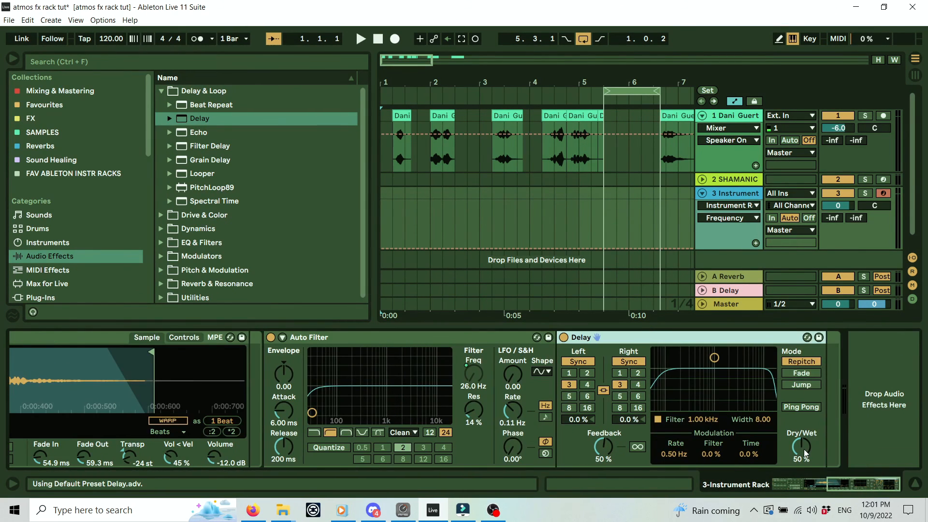
{"action": "right_click", "coordinate": [804, 452]}
{"action": "left_click", "coordinate": [854, 293]}
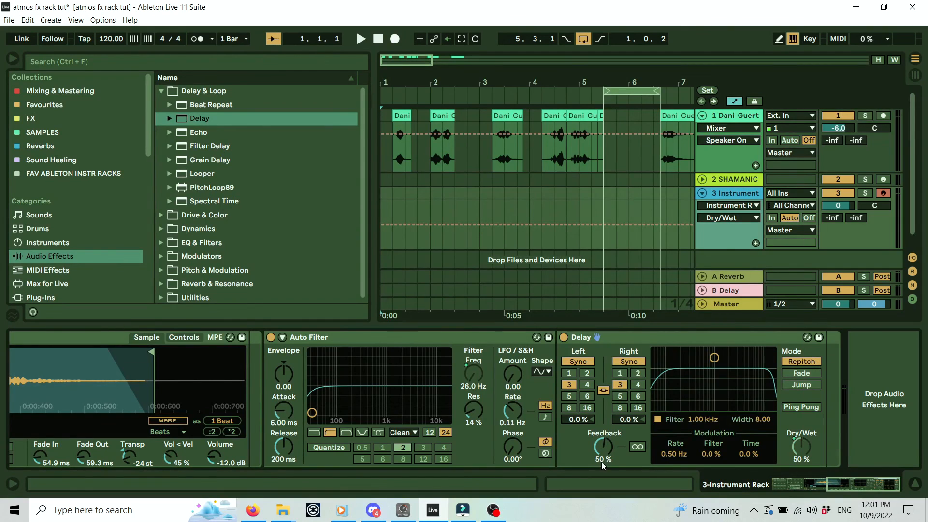
{"action": "right_click", "coordinate": [607, 447]}
{"action": "left_click", "coordinate": [642, 296]}
Set the Delay to Fade mode with a 1.08 kHz band, then raise Dry/Wet to 64 % and Feedback to 72 %.
{"action": "left_click", "coordinate": [801, 373]}
{"action": "left_click_drag", "start_coordinate": [711, 358], "coordinate": [715, 379]}
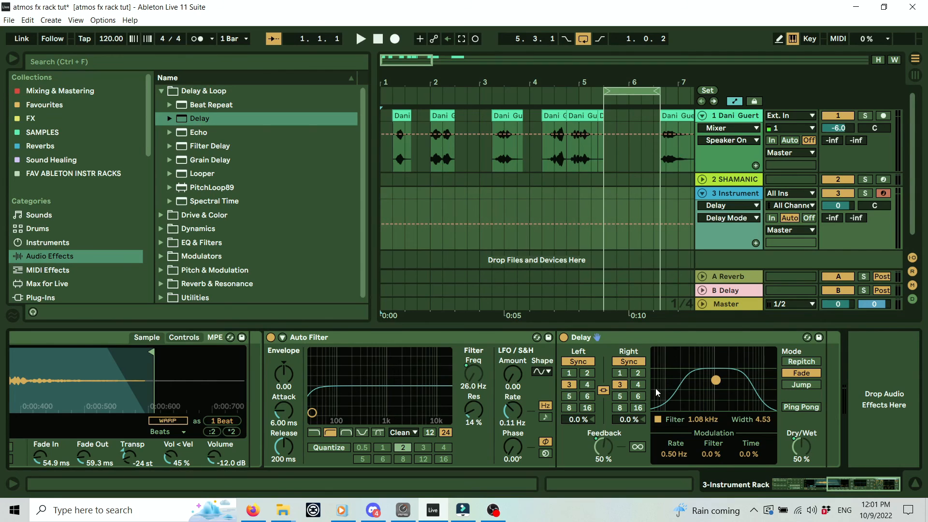
{"action": "left_click_drag", "start_coordinate": [877, 489], "coordinate": [823, 489]}
{"action": "left_click_drag", "start_coordinate": [92, 384], "coordinate": [126, 372]}
{"action": "mouse_move", "coordinate": [51, 383]}
{"action": "left_mouse_down"}
{"action": "mouse_move", "coordinate": [51, 360]}
{"action": "mouse_move", "coordinate": [51, 380]}
{"action": "left_mouse_up"}
Colour the Frequency macro red and the Dry/Wet and Feedback macros orange.
{"action": "right_click", "coordinate": [54, 359]}
{"action": "left_click", "coordinate": [65, 311]}
{"action": "right_click", "coordinate": [89, 357]}
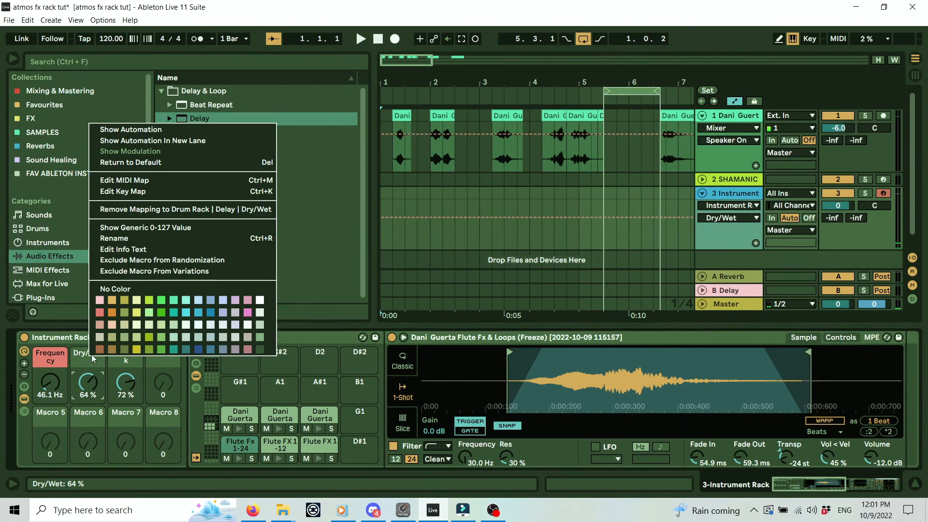
{"action": "left_click", "coordinate": [113, 312]}
{"action": "right_click", "coordinate": [122, 357]}
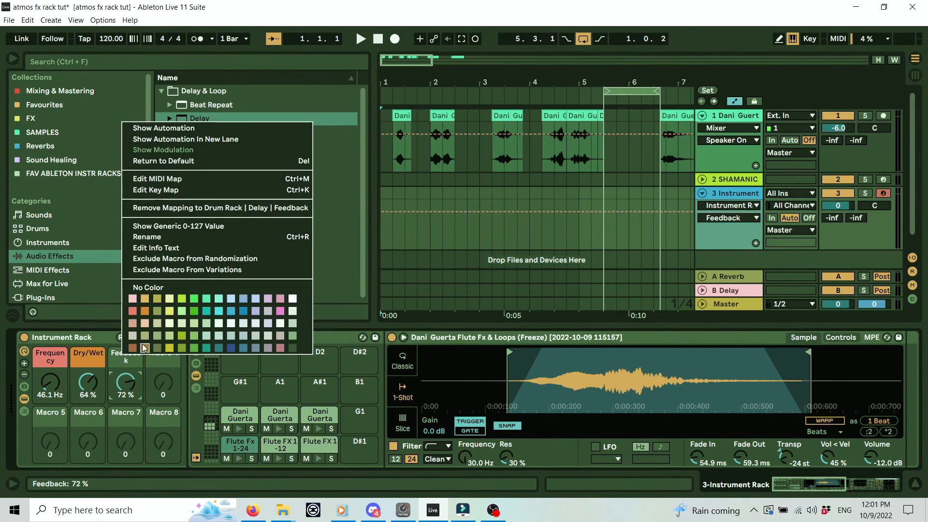
{"action": "left_click", "coordinate": [146, 314]}
Rename the first three macros Filter, Delay and Delay Fdbck.
{"action": "key", "text": "ctrl+r"}
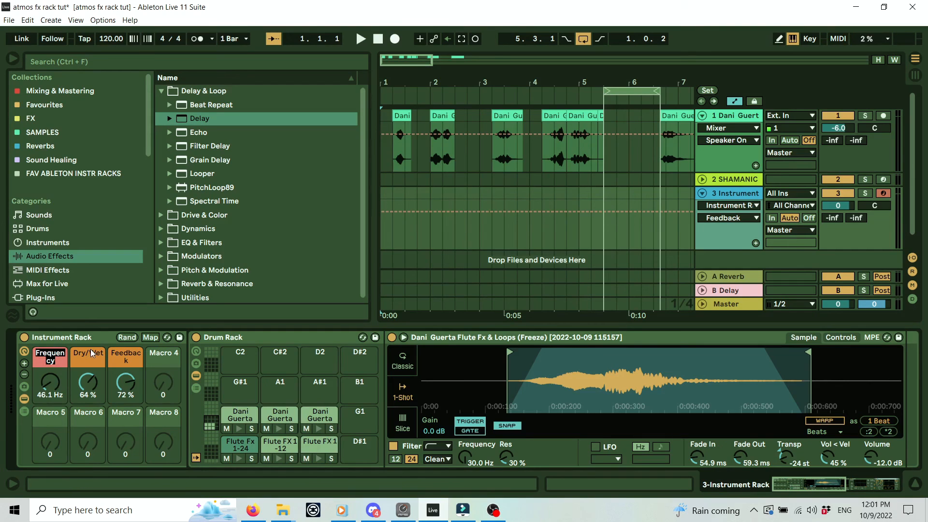
{"action": "type", "text": "Filter"}
{"action": "key", "text": "Tab"}
{"action": "type", "text": "Delay F"}
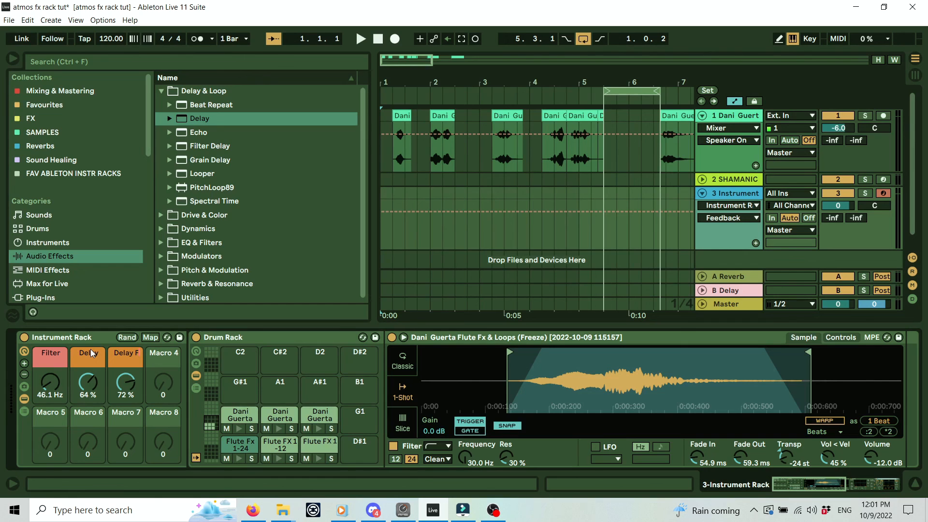
{"action": "type", "text": "dbck"}
{"action": "key", "text": "Return"}
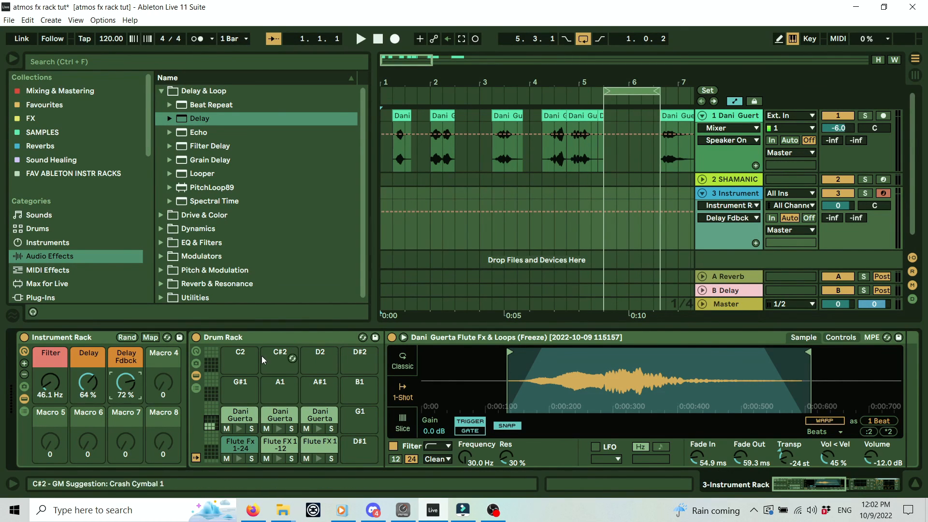
{"action": "left_click_drag", "start_coordinate": [544, 79], "coordinate": [480, 93]}
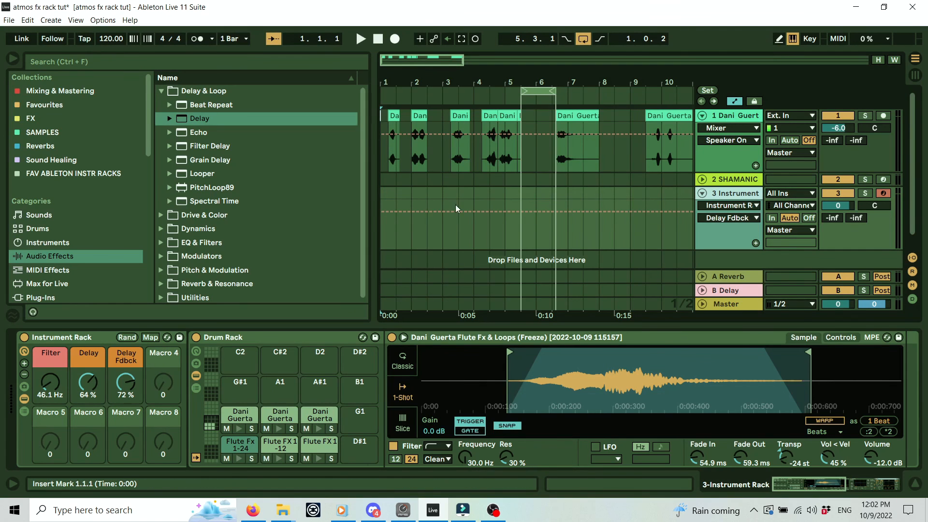
{"action": "left_click", "coordinate": [279, 458]}
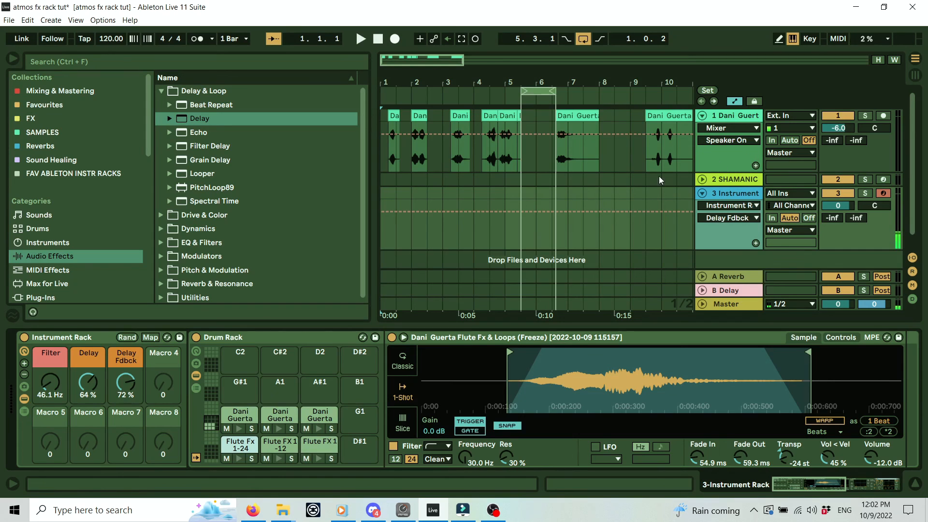
{"action": "left_click_drag", "start_coordinate": [151, 125], "coordinate": [141, 189]}
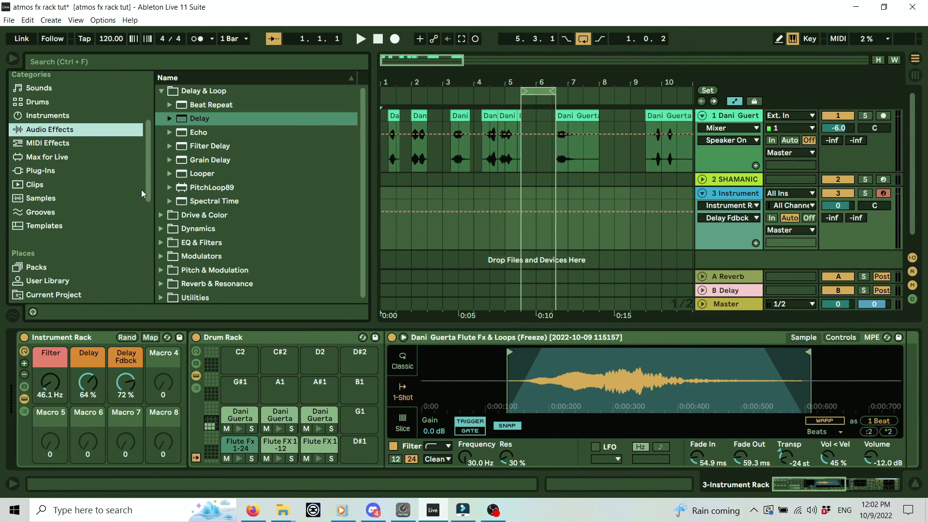
Search the sample library for 'riser' and load Shaker Riser onto pad G#1.
{"action": "left_click", "coordinate": [54, 200]}
{"action": "left_click", "coordinate": [204, 62]}
{"action": "type", "text": "riser"}
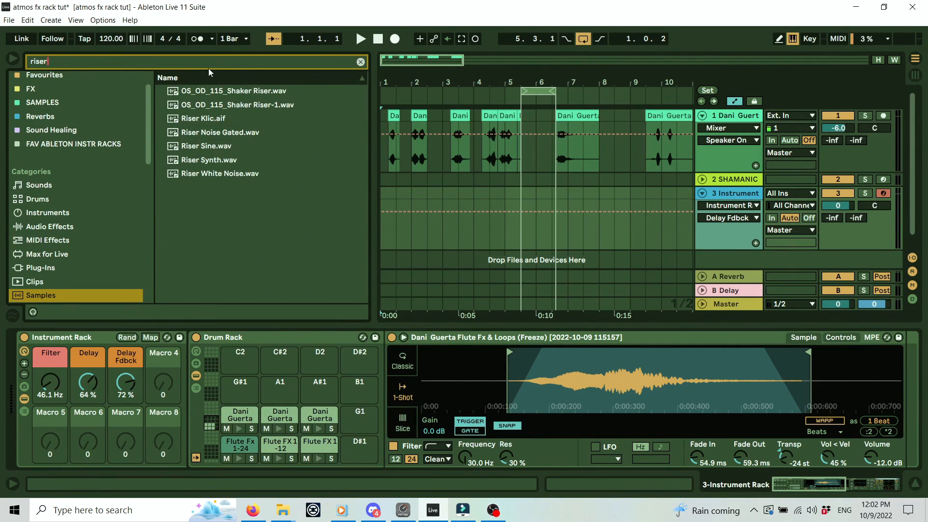
{"action": "left_click", "coordinate": [263, 92]}
{"action": "left_click", "coordinate": [33, 312]}
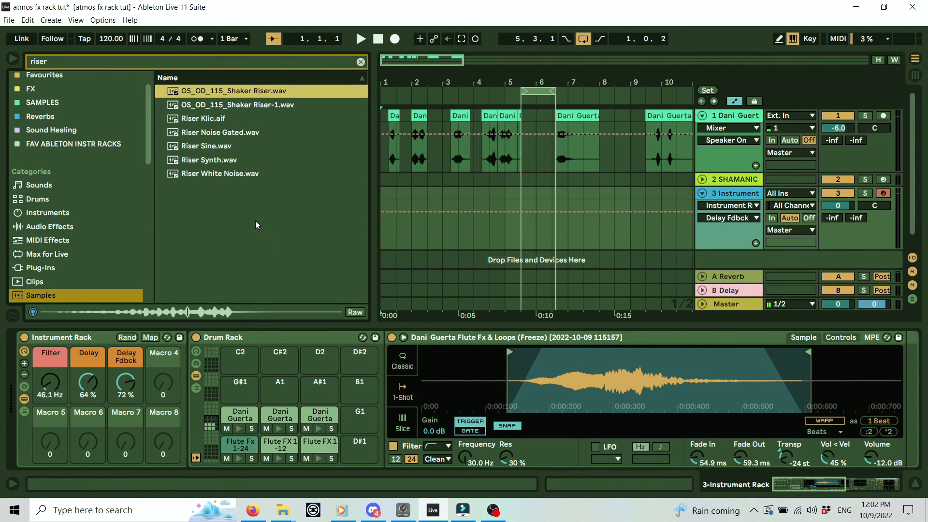
{"action": "left_click_drag", "start_coordinate": [259, 91], "coordinate": [262, 382]}
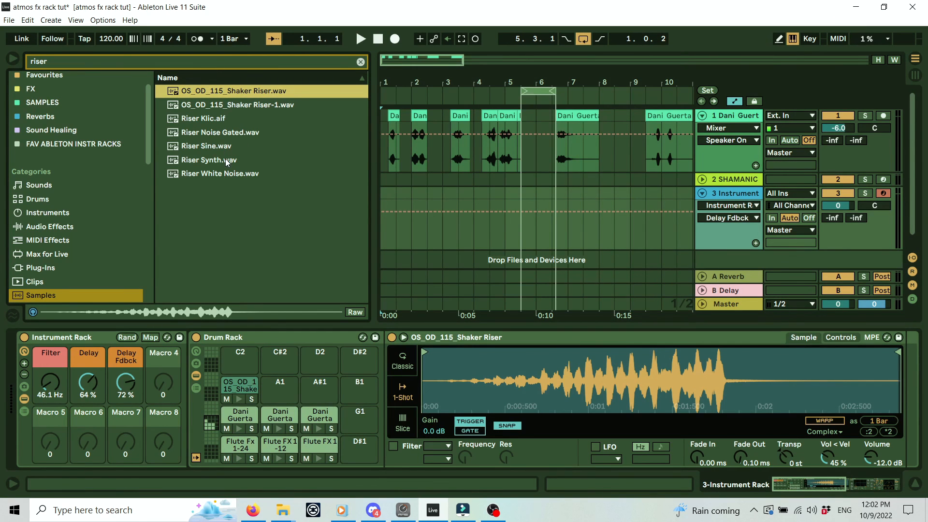
Load Riser White Noise onto pad A1 and raise the Delay macro to 75 %.
{"action": "left_click", "coordinate": [234, 173]}
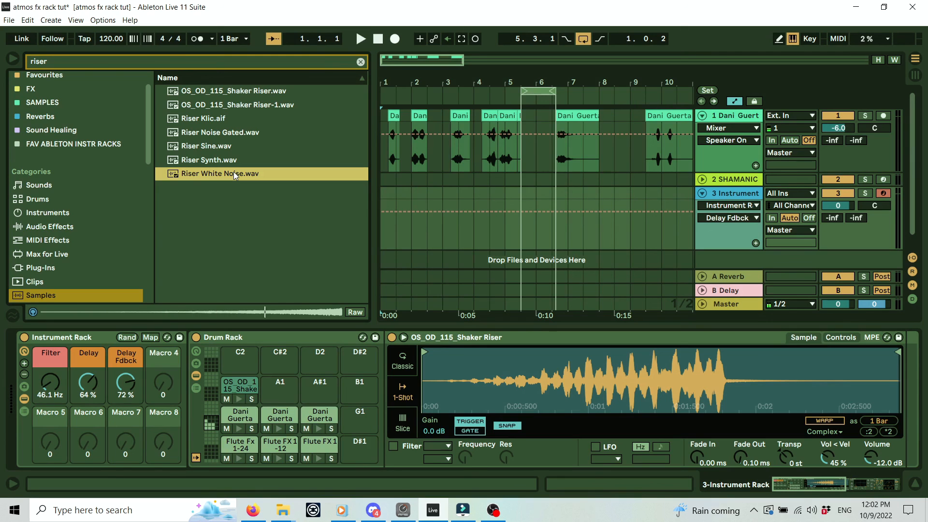
{"action": "left_click_drag", "start_coordinate": [231, 173], "coordinate": [274, 389]}
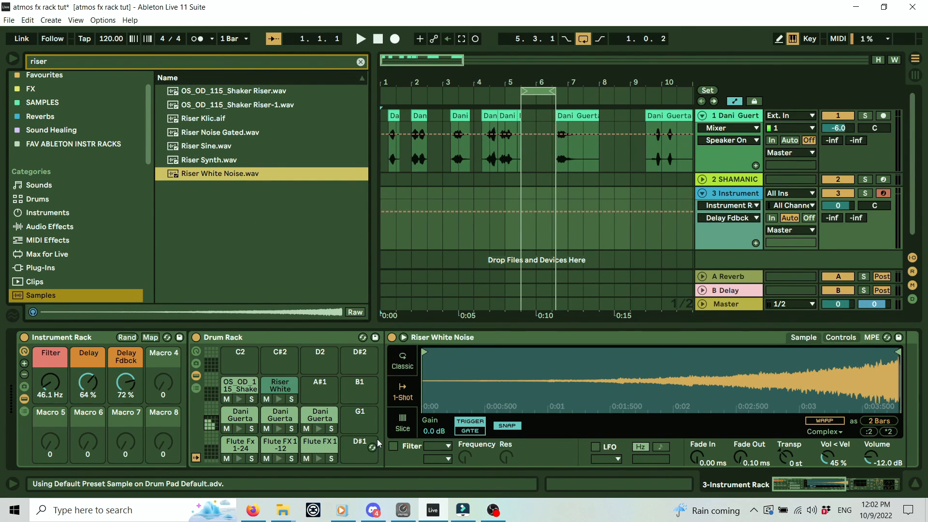
{"action": "left_click", "coordinate": [239, 385]}
{"action": "left_click", "coordinate": [50, 387]}
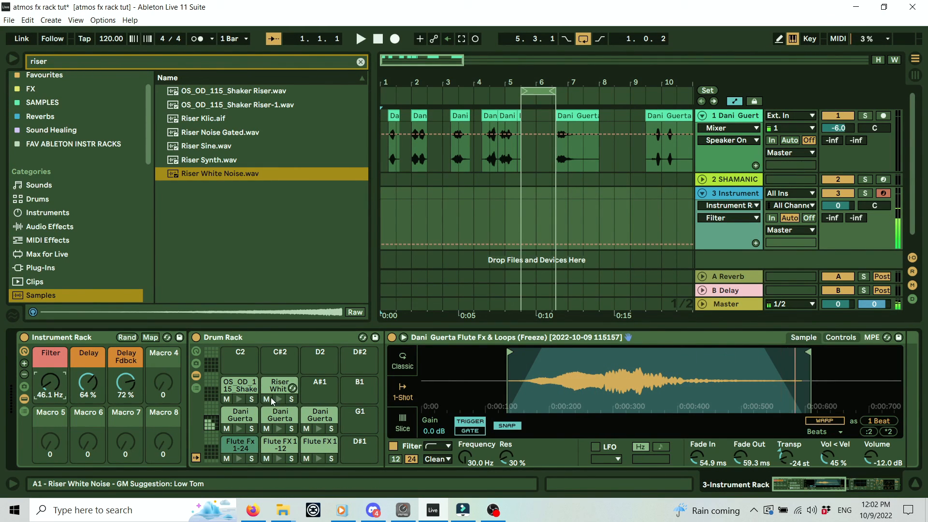
{"action": "left_click", "coordinate": [239, 444]}
{"action": "left_click_drag", "start_coordinate": [87, 384], "coordinate": [49, 406]}
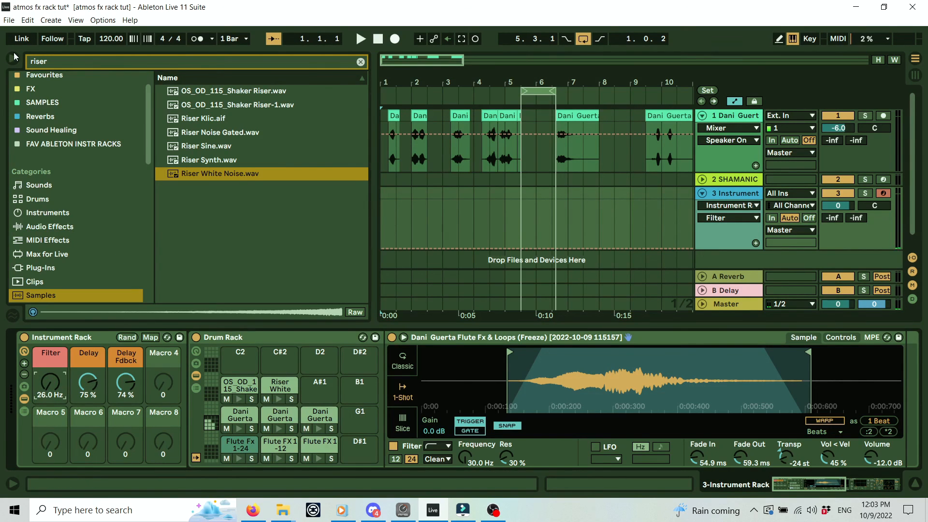
Clear the riser search, hide the browser and zoom the arrangement to show bars 1–14.
{"action": "left_click", "coordinate": [361, 62]}
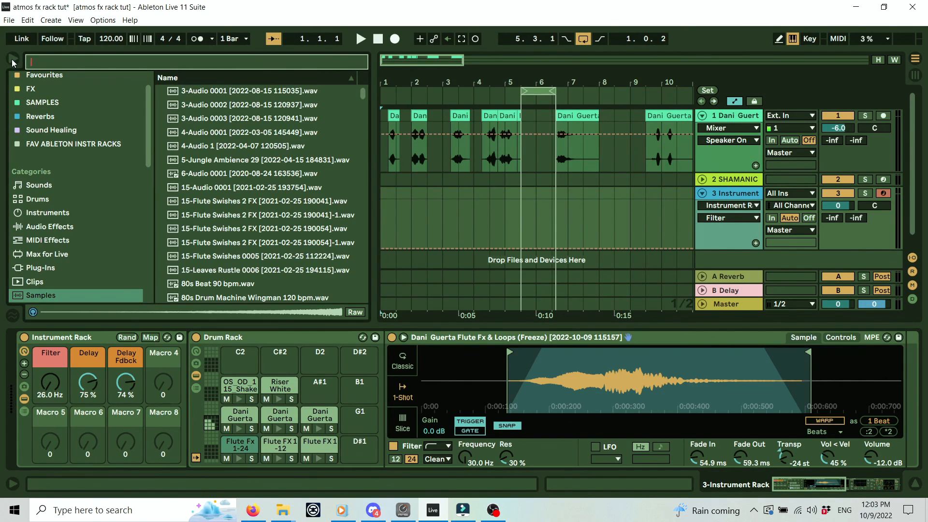
{"action": "left_click", "coordinate": [12, 60]}
{"action": "left_click_drag", "start_coordinate": [67, 80], "coordinate": [100, 87]}
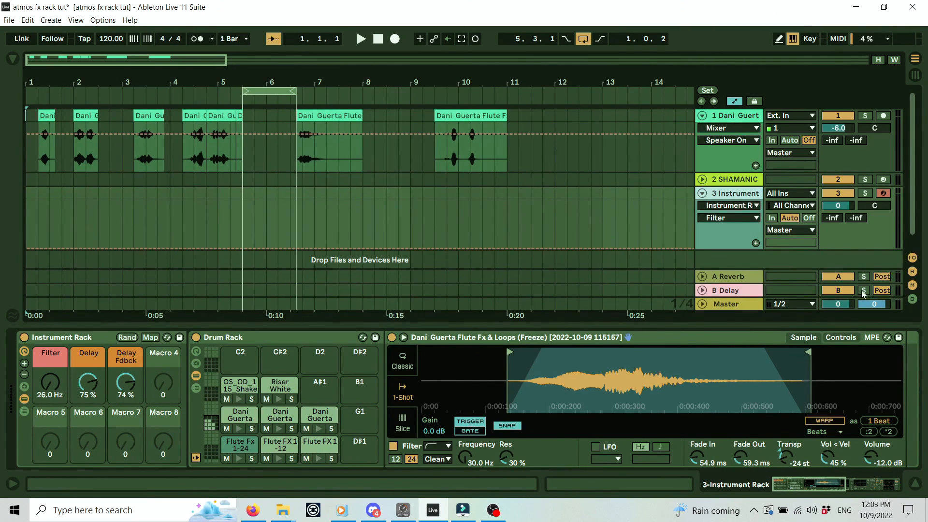